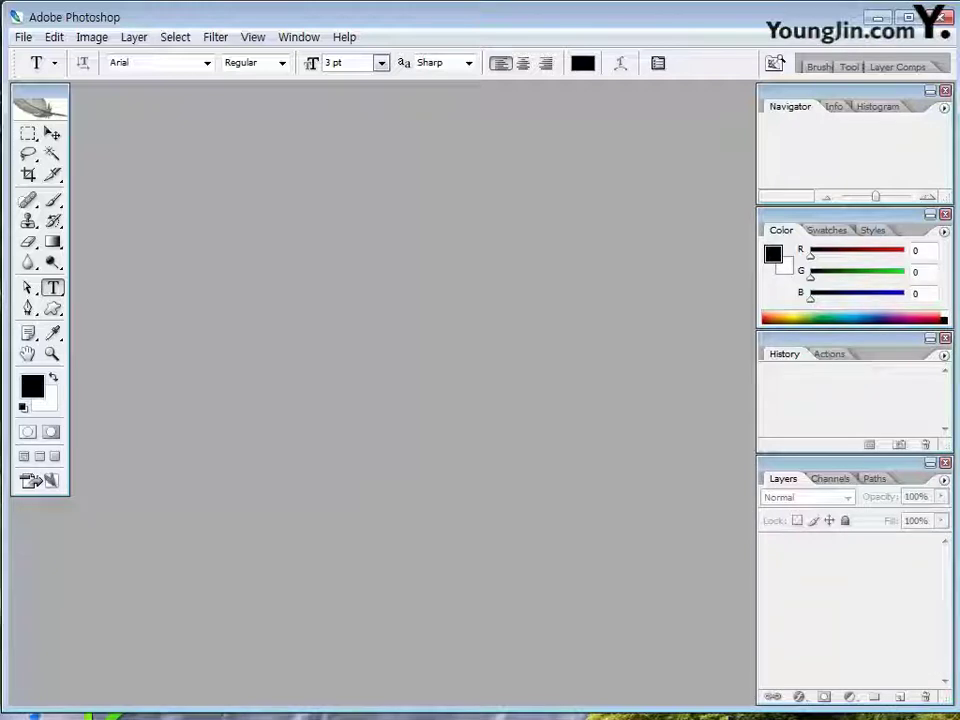
- Create a new document 400 pixels wide and 260 pixels high, and enlarge its window to show the whole canvas
key("ctrl+n")
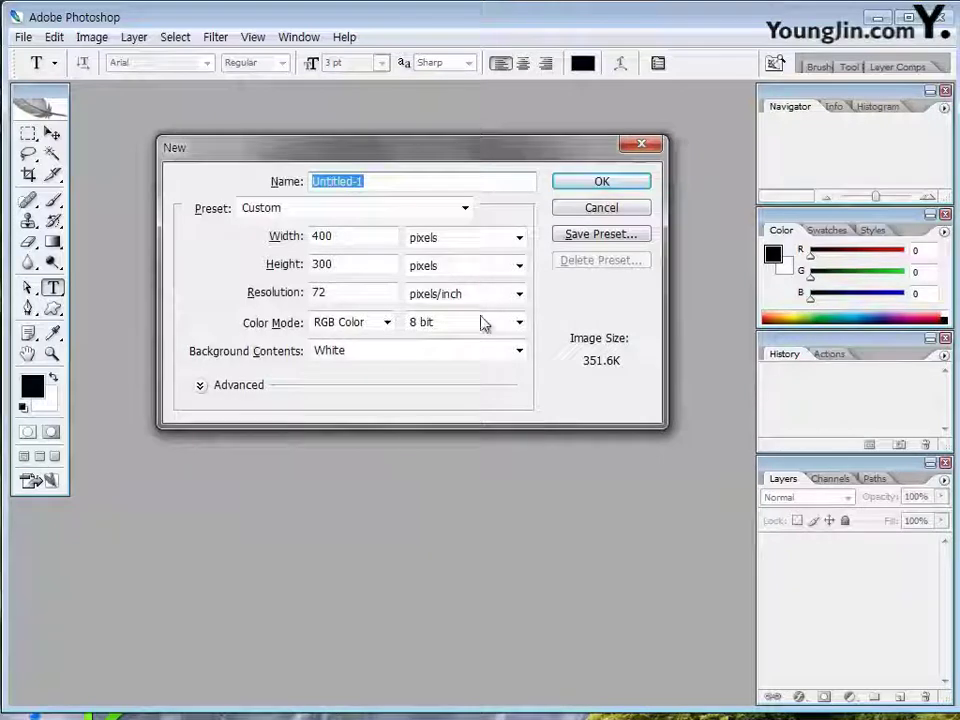
key("Tab")
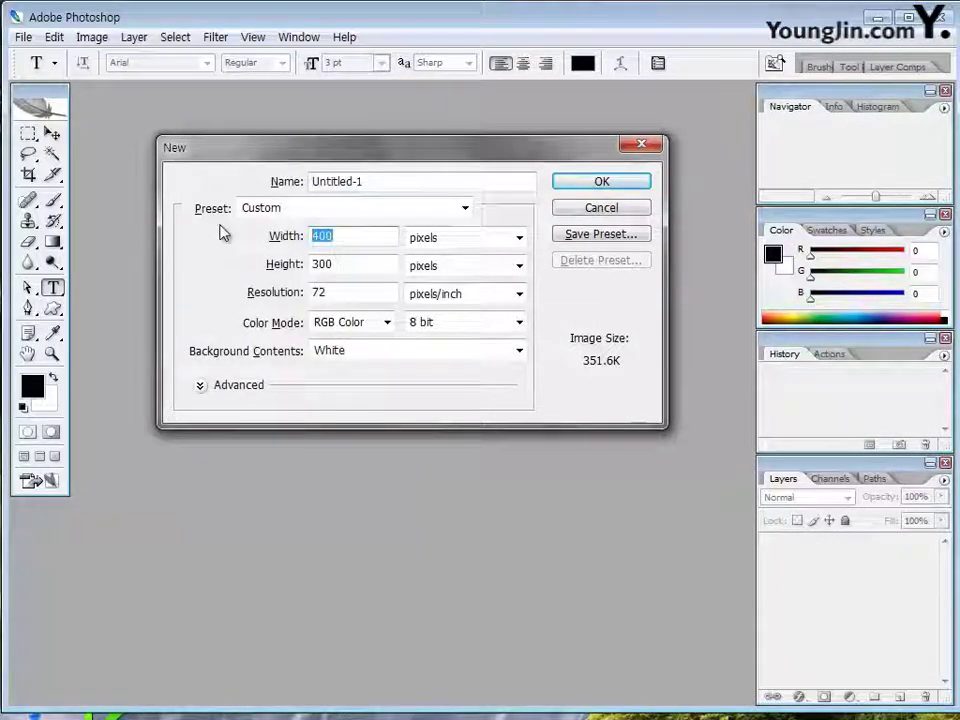
type("400")
key("Tab")
key("Tab")
type("260")
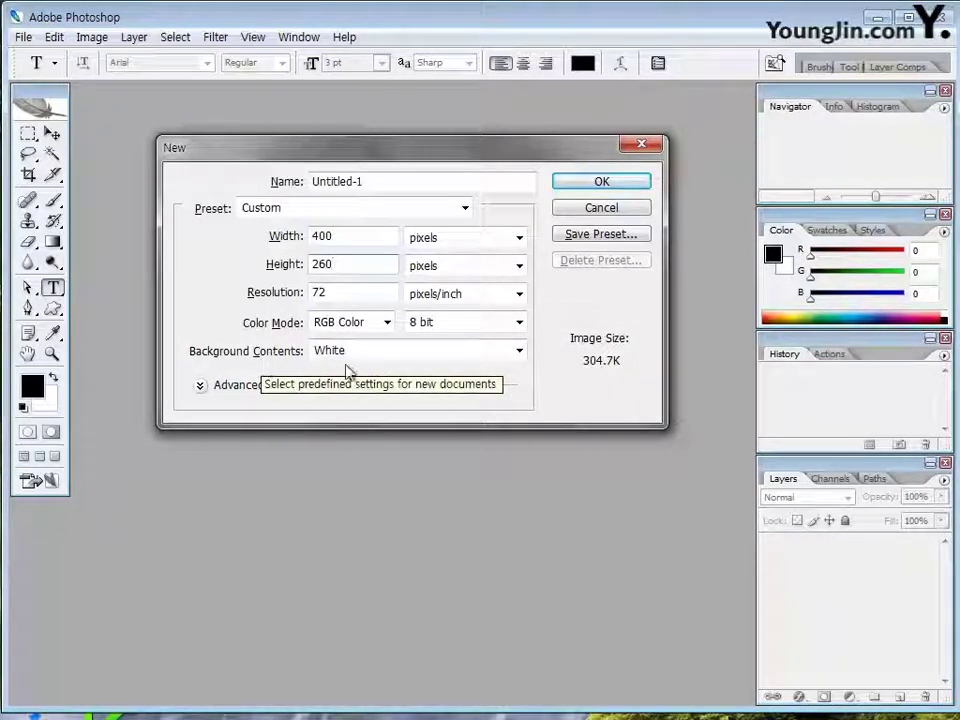
left_click(603, 183)
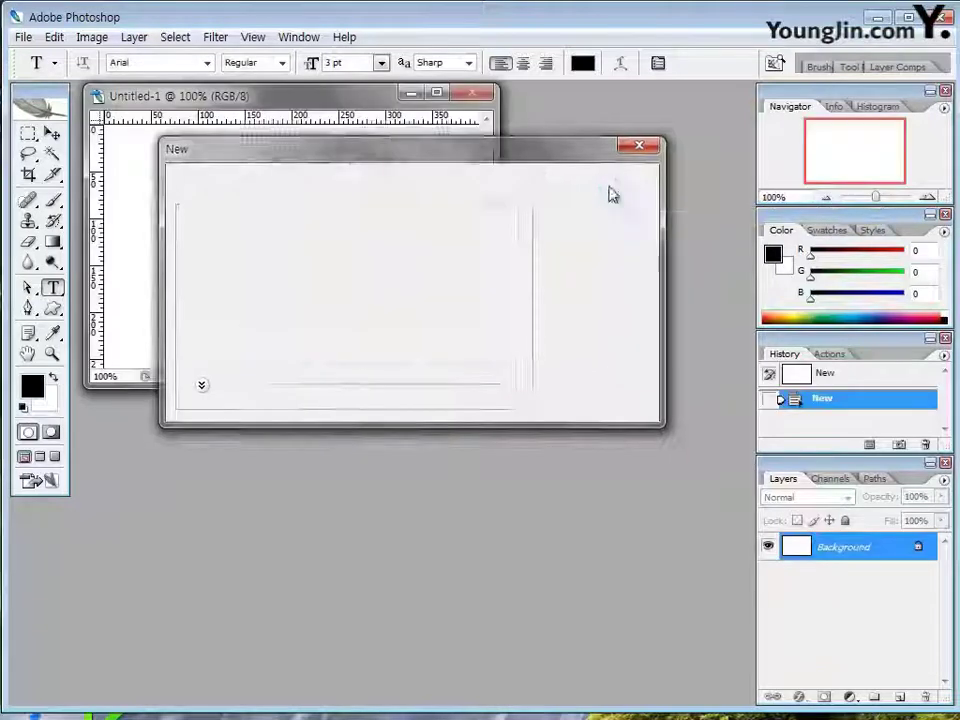
left_click_drag(491, 388, 512, 420)
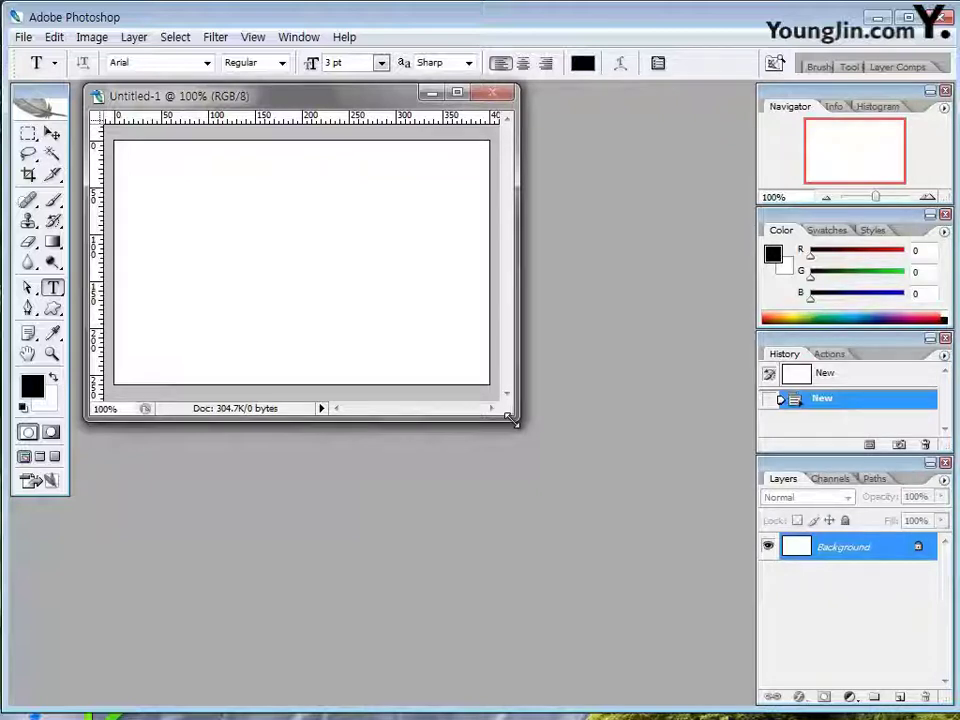
- Open the image 1급-1 from the Chapter02 folder and enlarge its window to show the full picture
double_click(617, 344)
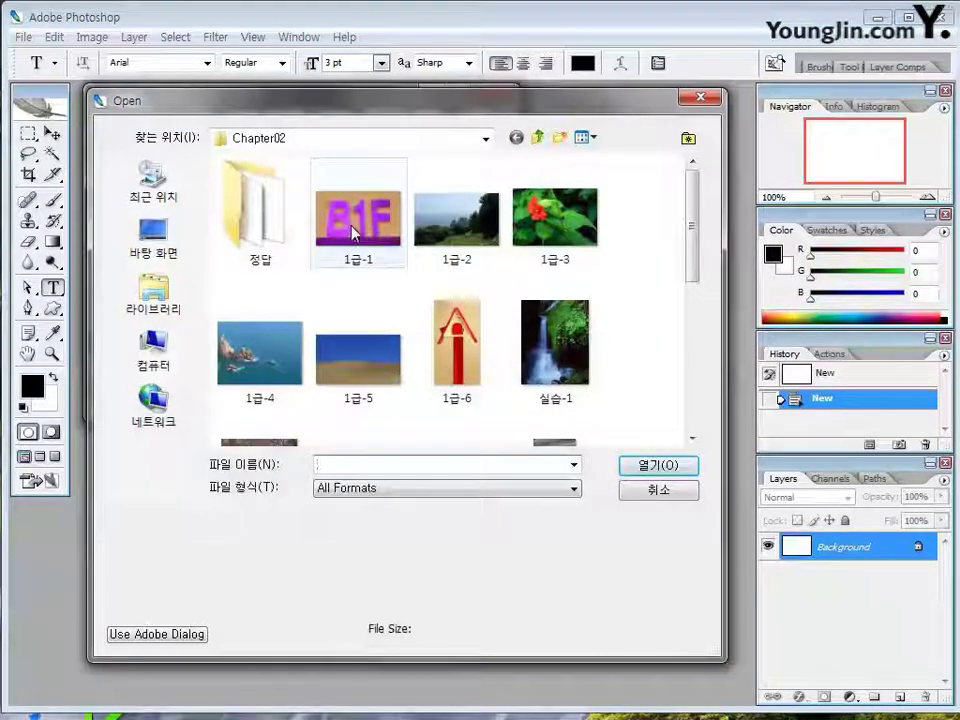
left_click(350, 228)
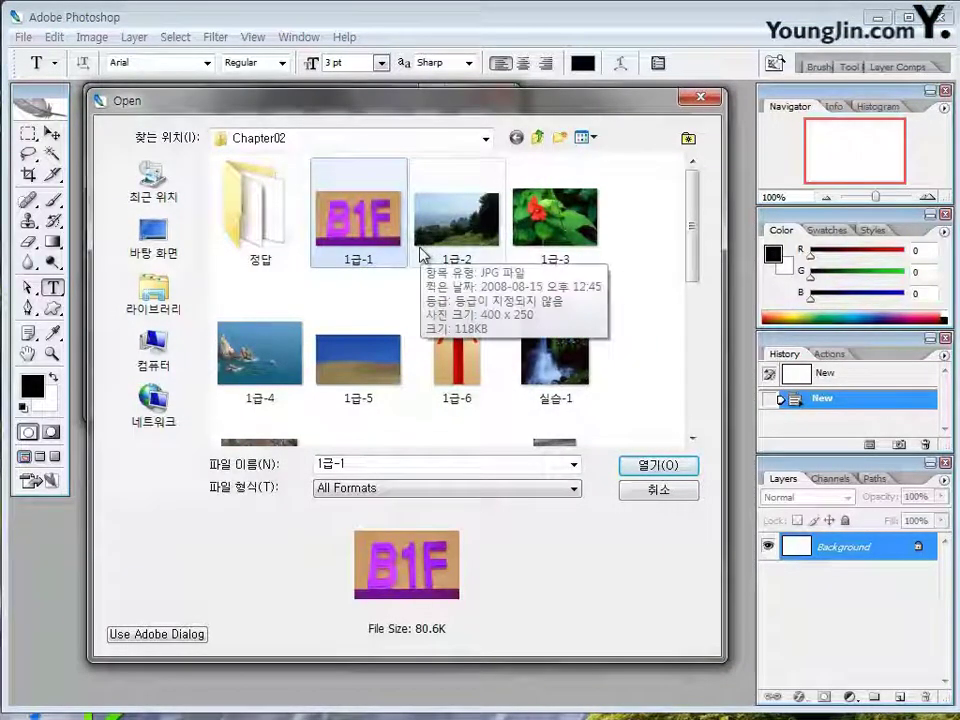
left_click(671, 474)
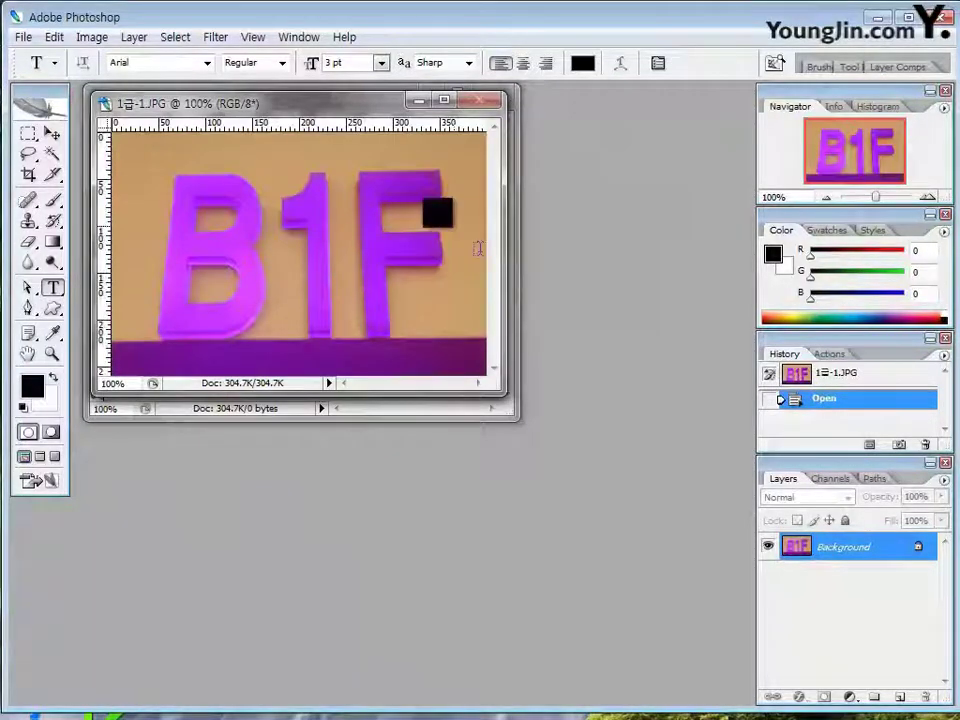
left_click_drag(504, 391, 516, 404)
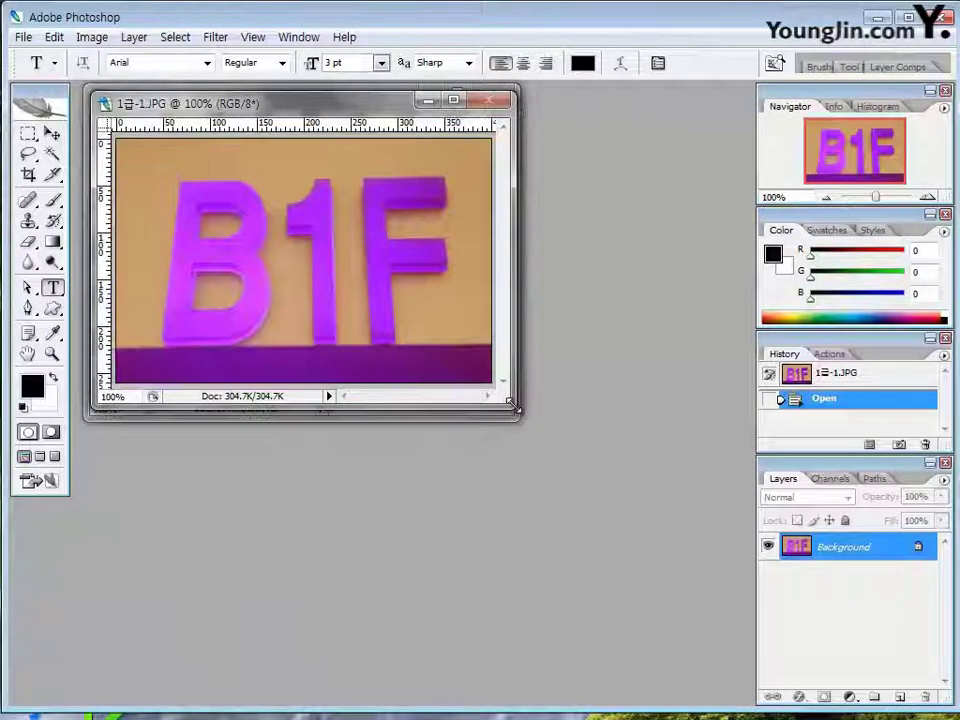
- Copy the B1F image into the blank document with the Move tool, align it to the canvas, and close the source image
left_click_drag(328, 104, 410, 328)
left_click(52, 133)
left_click_drag(381, 415, 260, 227)
left_click_drag(313, 244, 317, 221)
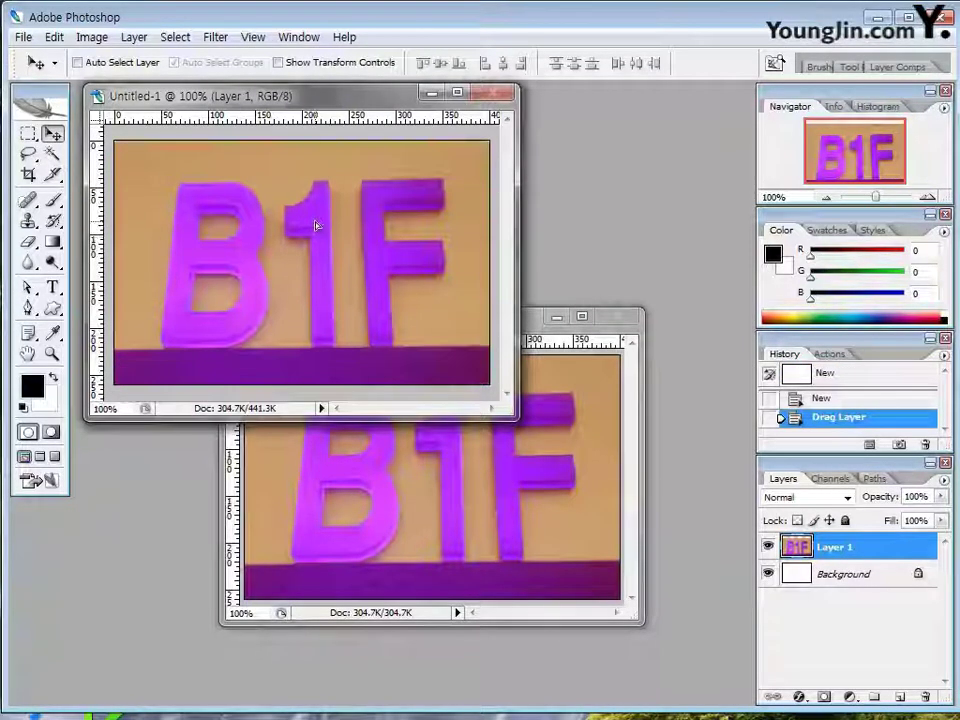
left_click(618, 325)
left_click(619, 321)
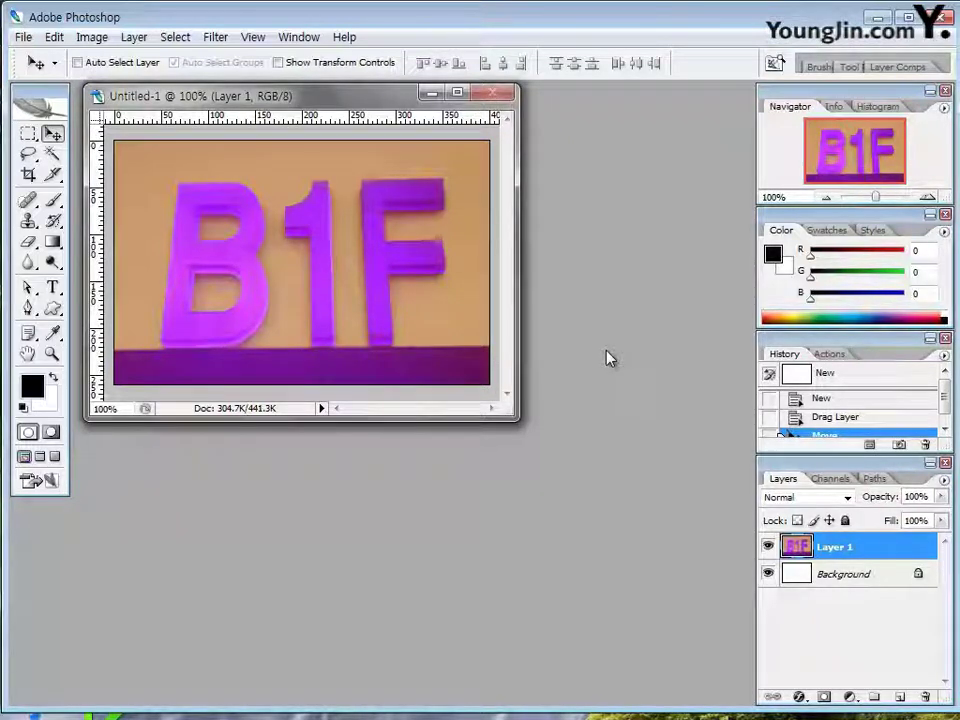
- Select the number 1 with the Magic Wand, set its Hue to -75 with Hue/Saturation, and deselect it
left_click(52, 154)
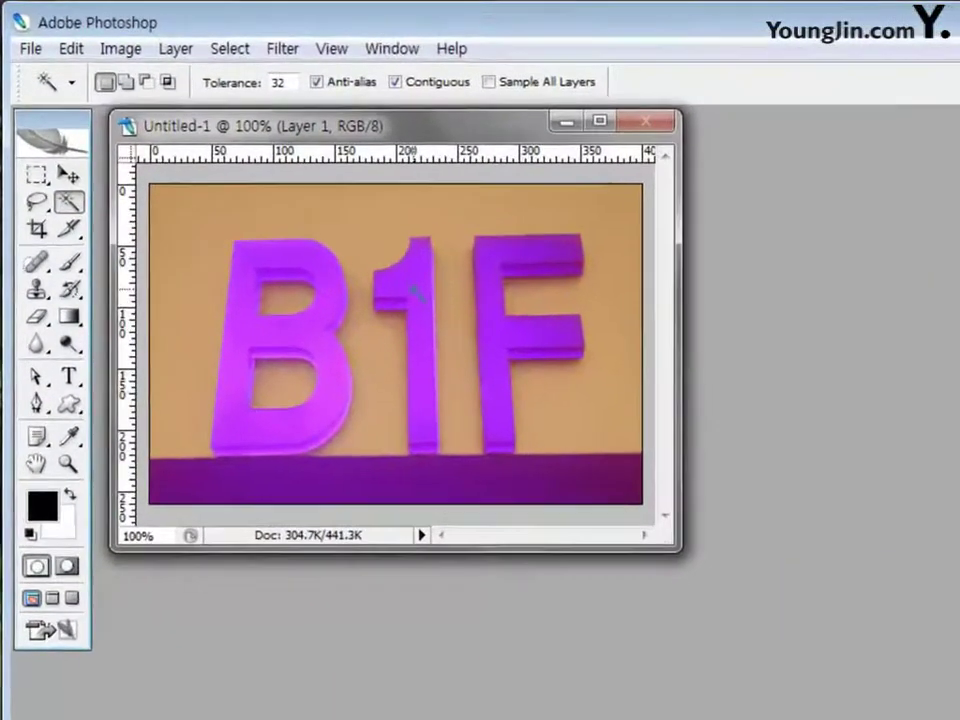
left_click(315, 218)
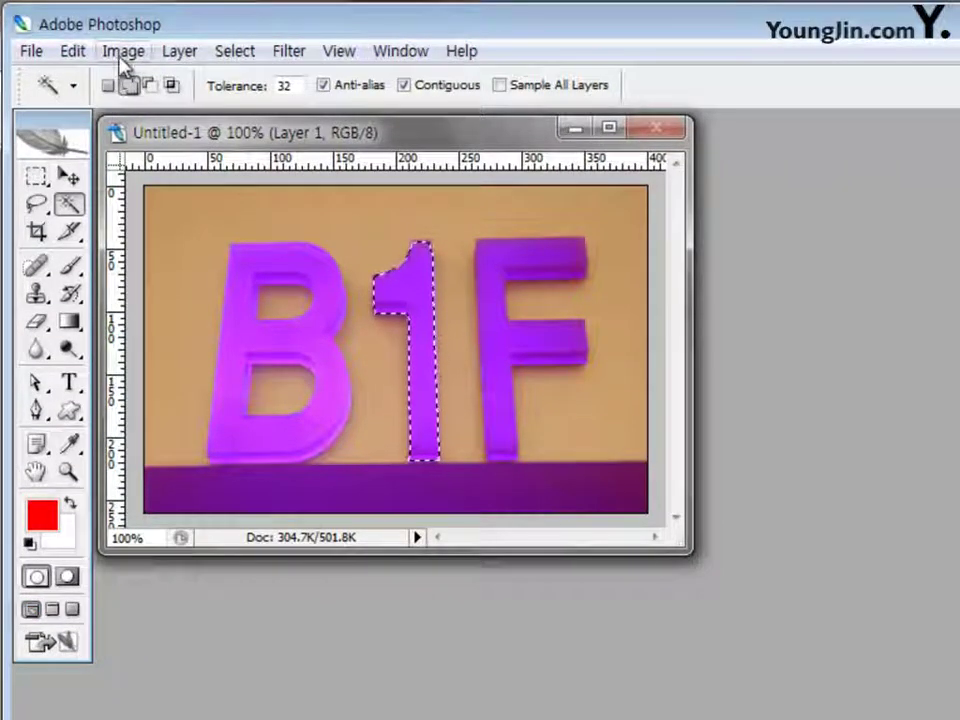
left_click(123, 52)
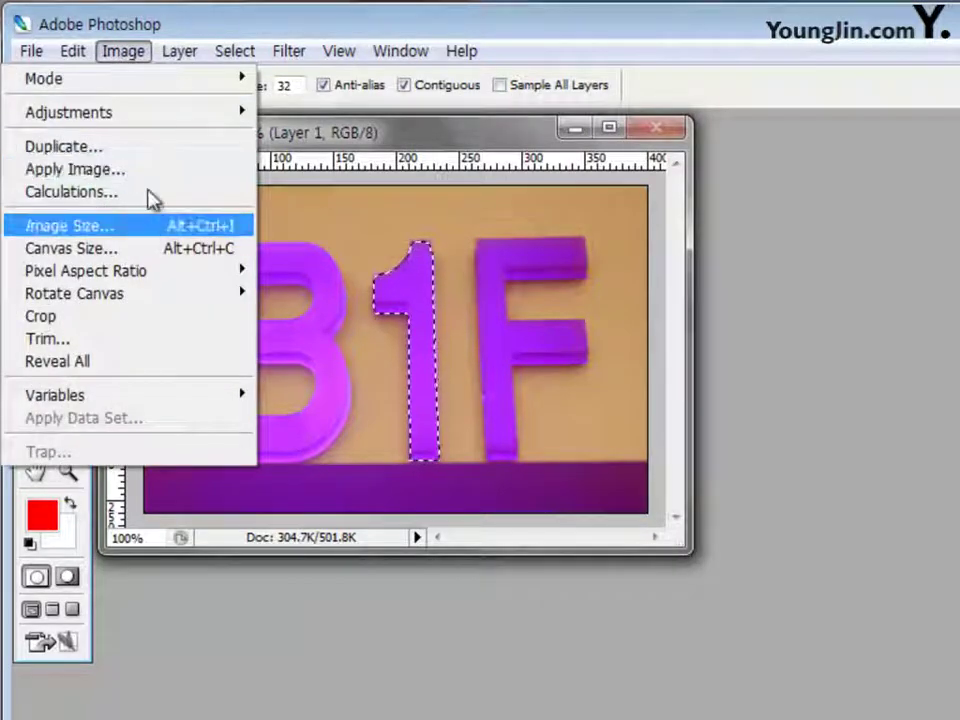
mouse_move(150, 114)
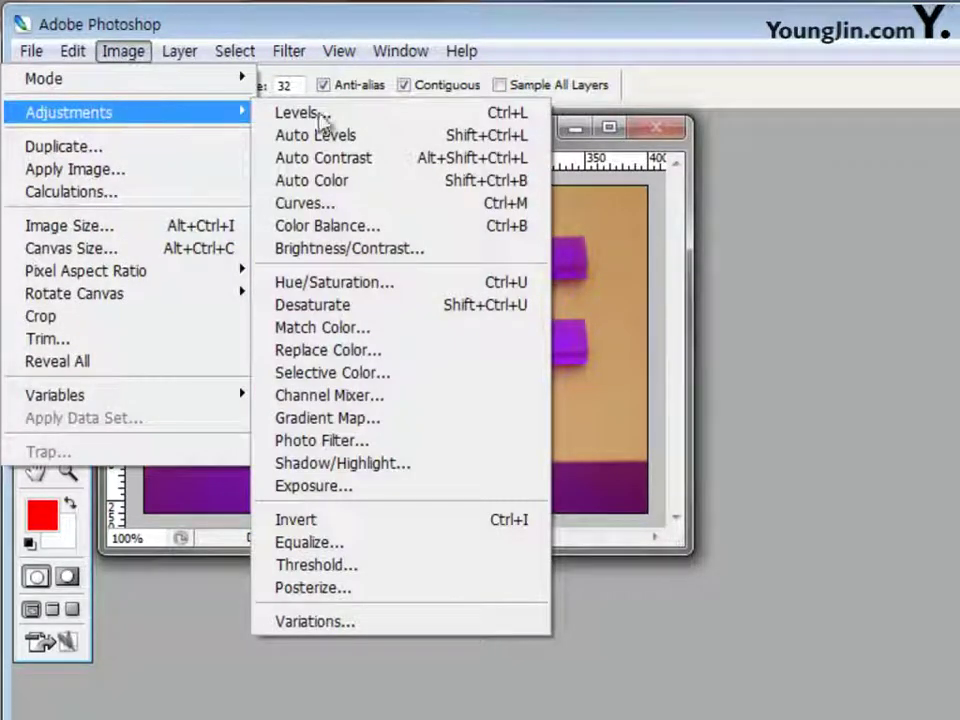
left_click(372, 284)
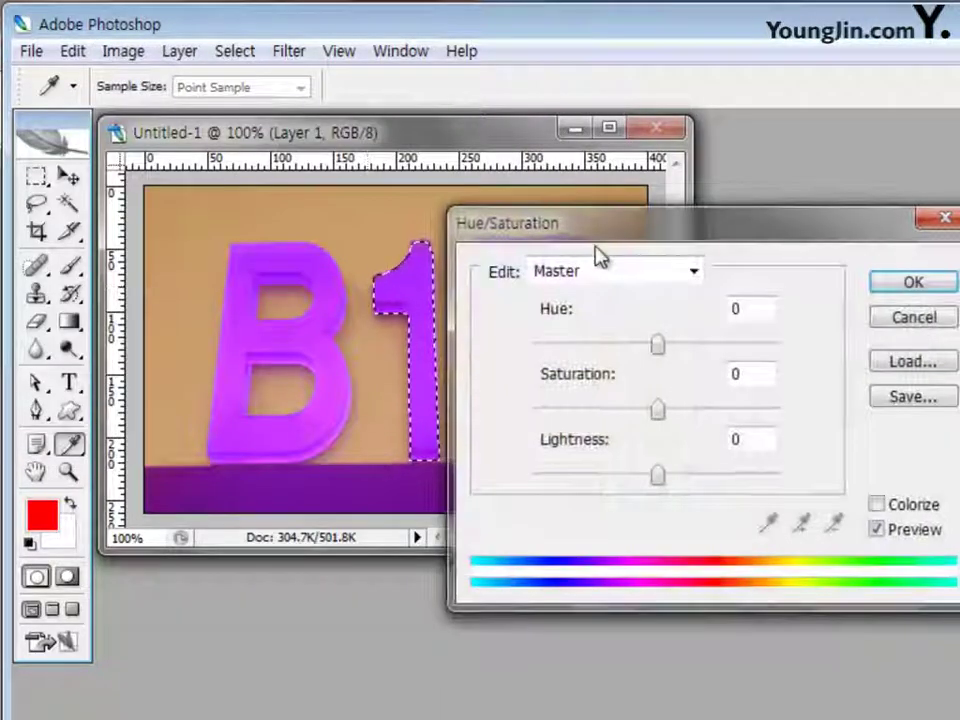
left_click_drag(612, 230, 632, 223)
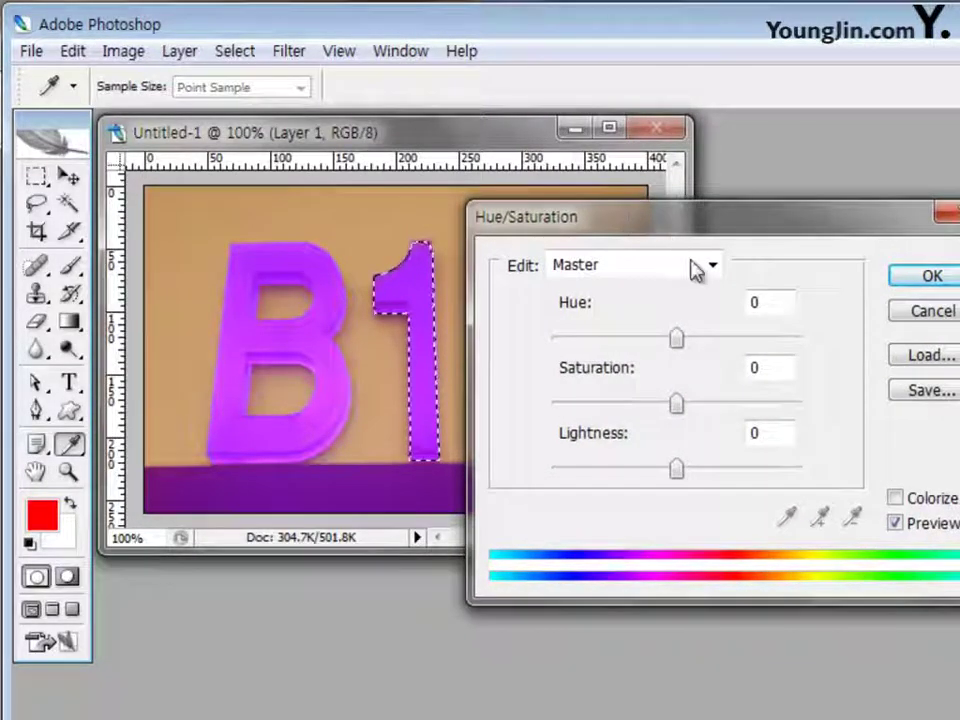
double_click(760, 302)
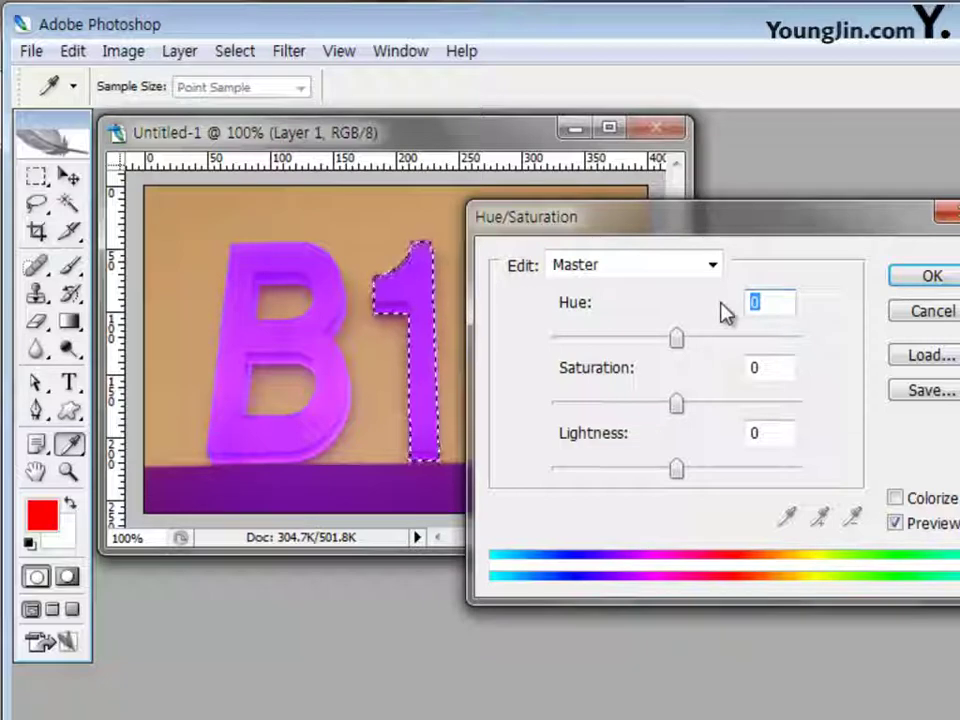
type("7")
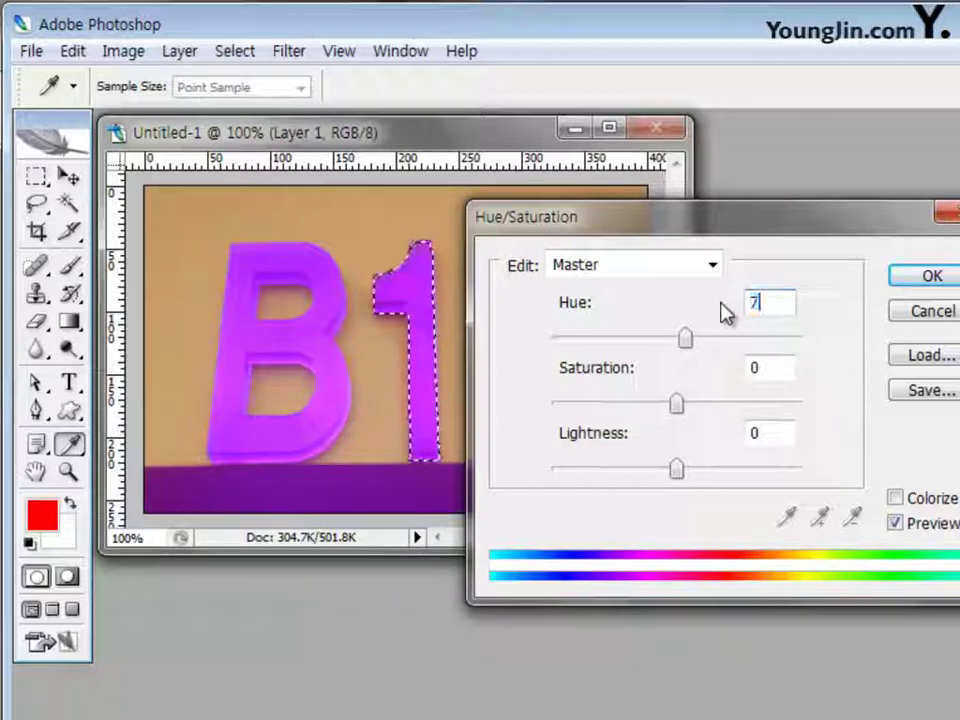
key("BackSpace")
type("-75")
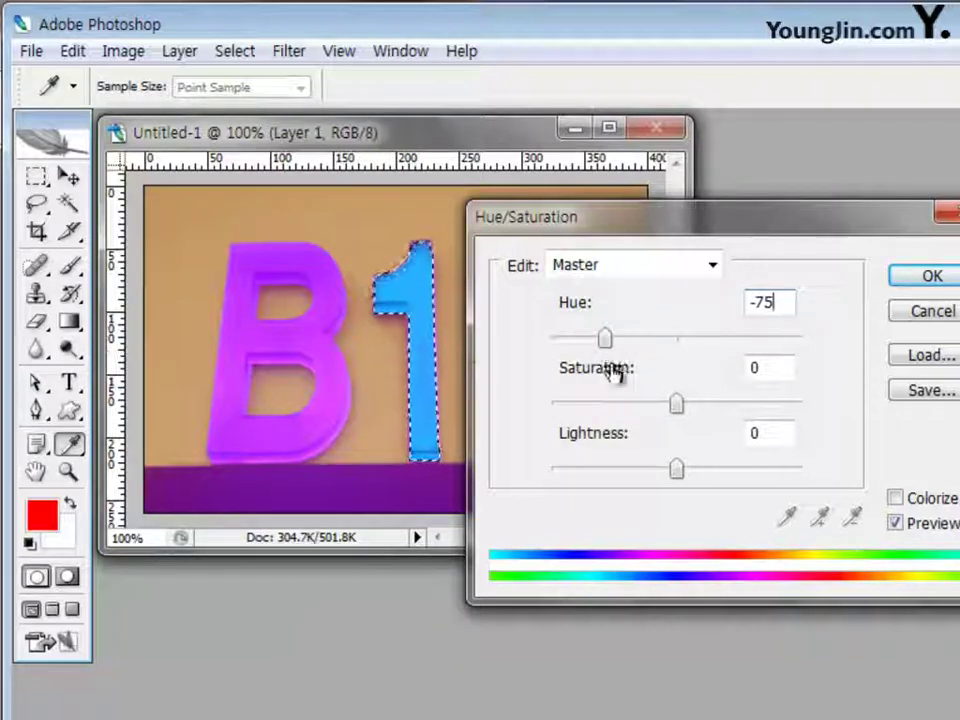
left_click(932, 280)
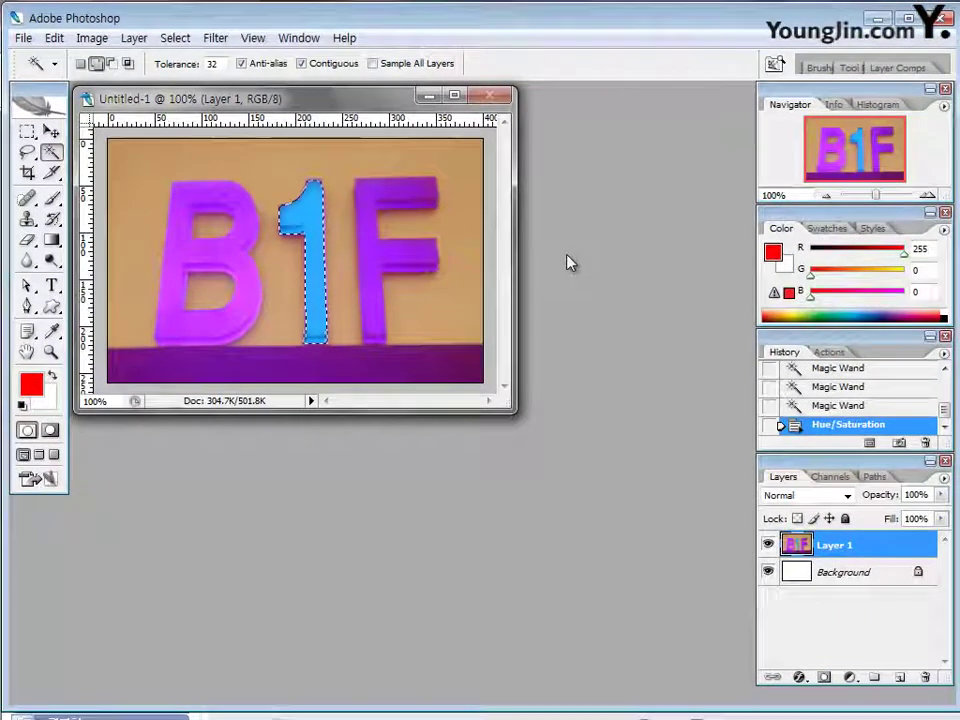
key("ctrl+d")
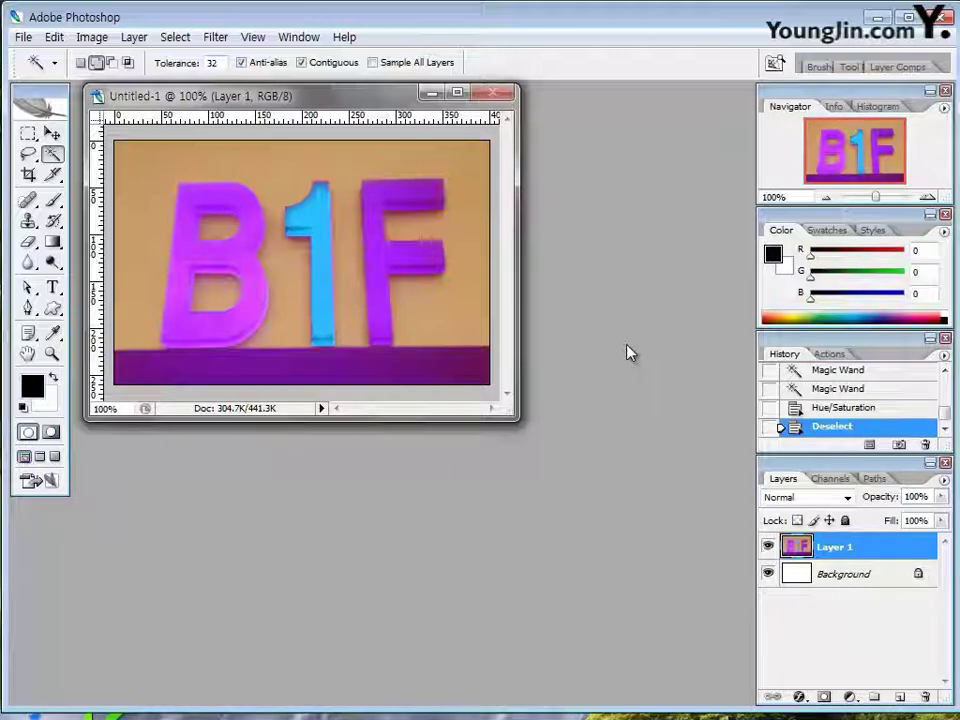
- Close the finished B1F document and create a new one of 400 by 250 pixels with its whole canvas in view
key("ctrl+w")
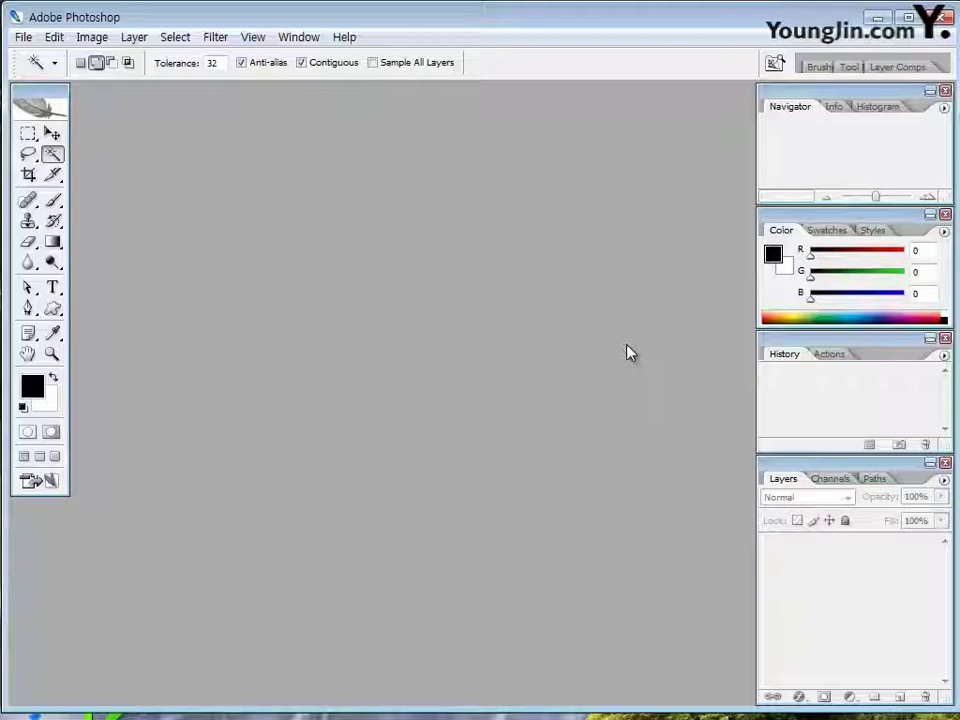
key("ctrl+n")
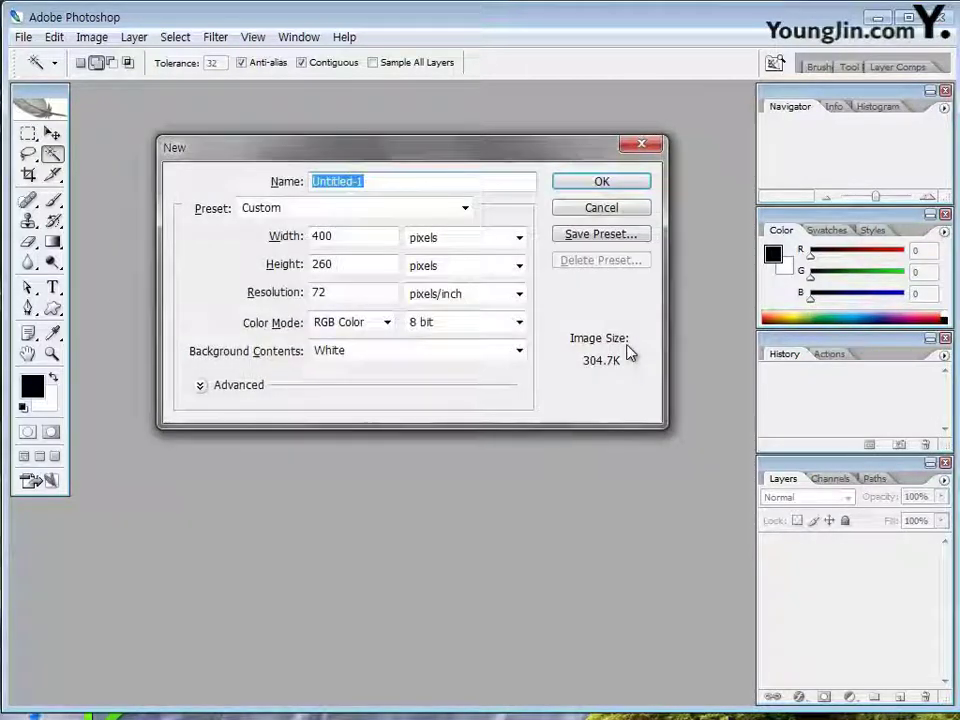
double_click(335, 264)
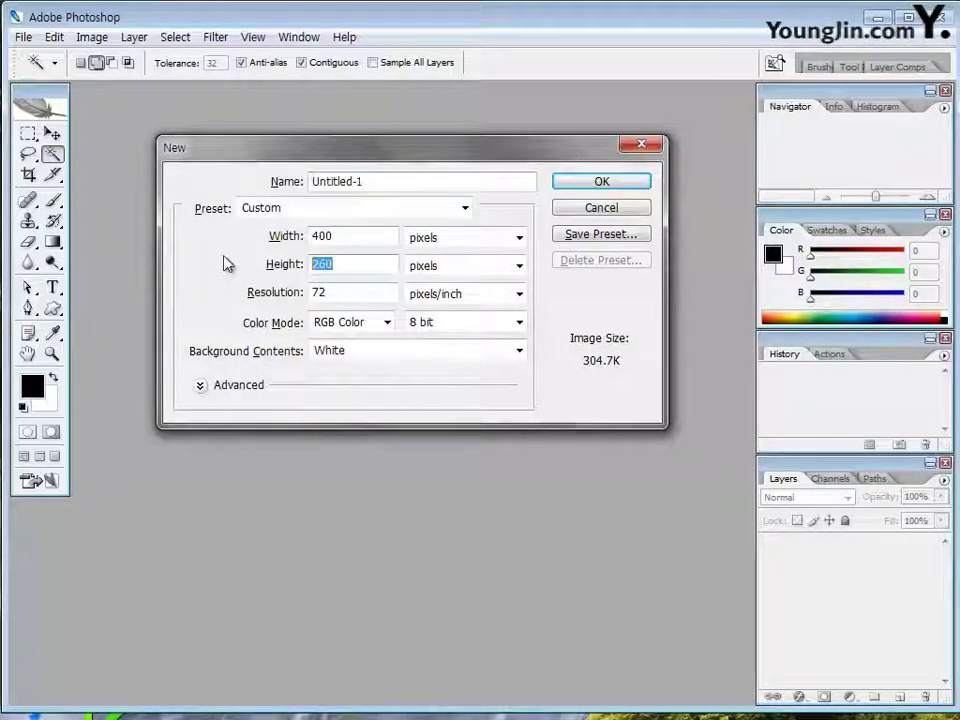
type("250")
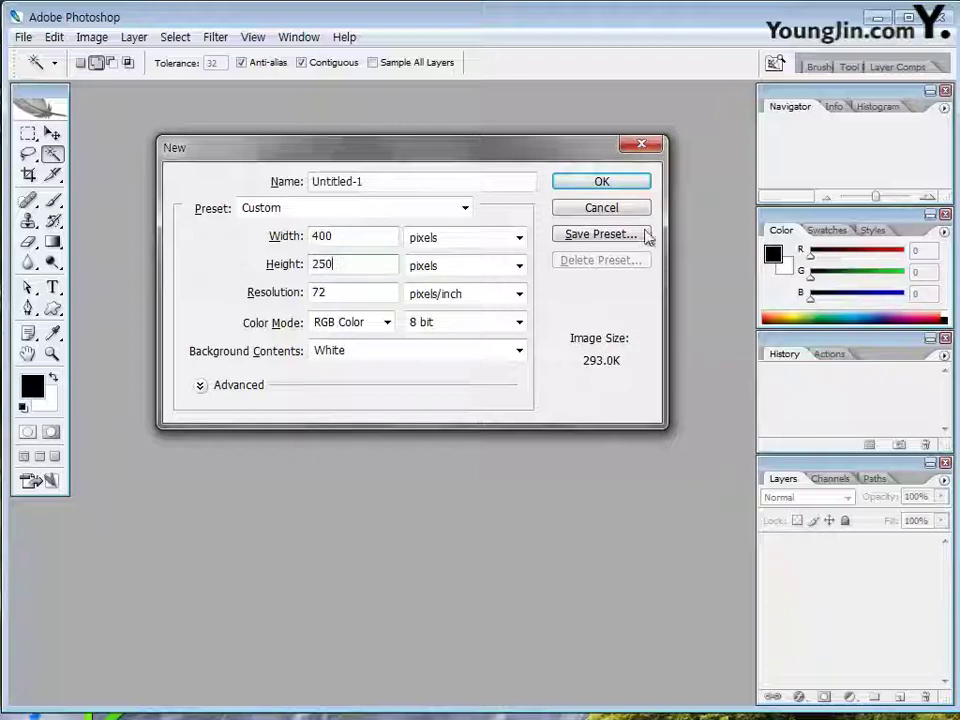
left_click(613, 188)
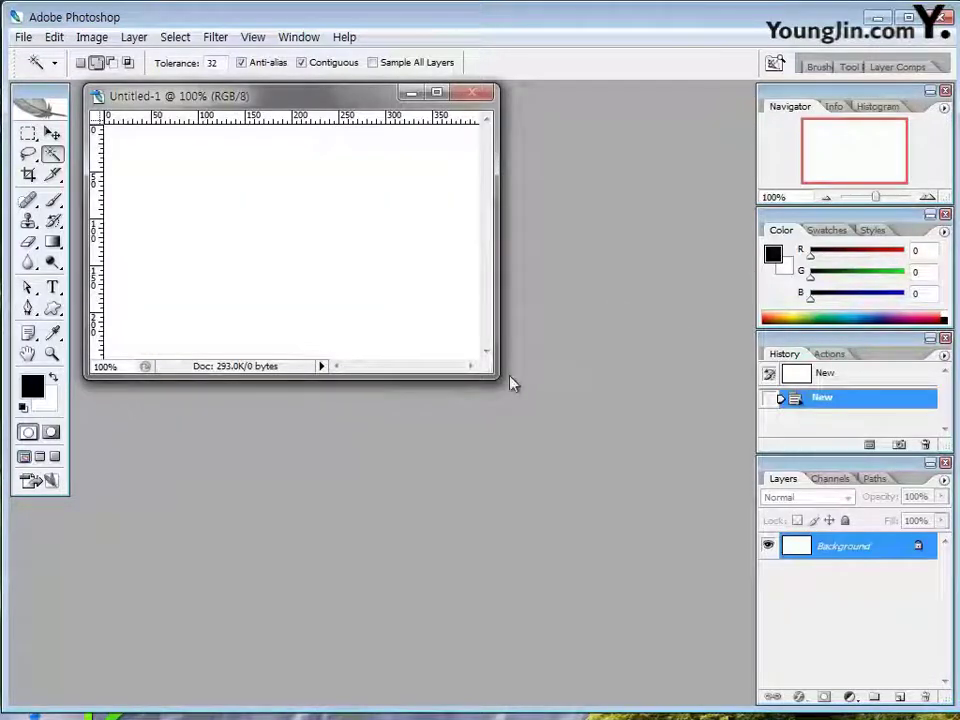
left_click_drag(487, 369, 510, 390)
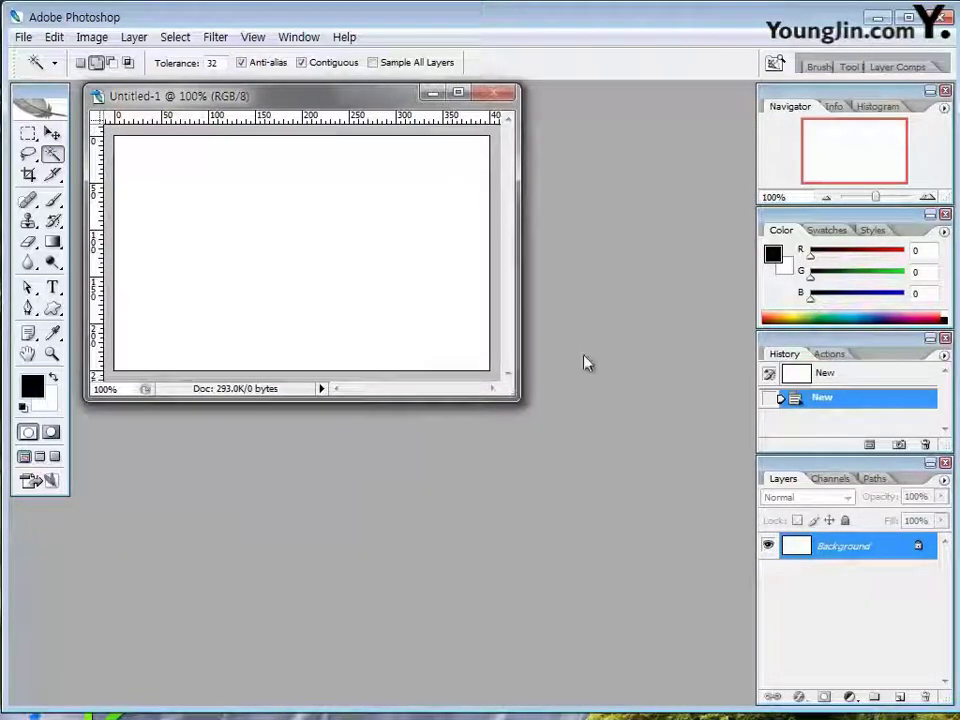
- Open the landscape image 1급-2 from the Chapter02 folder
double_click(593, 284)
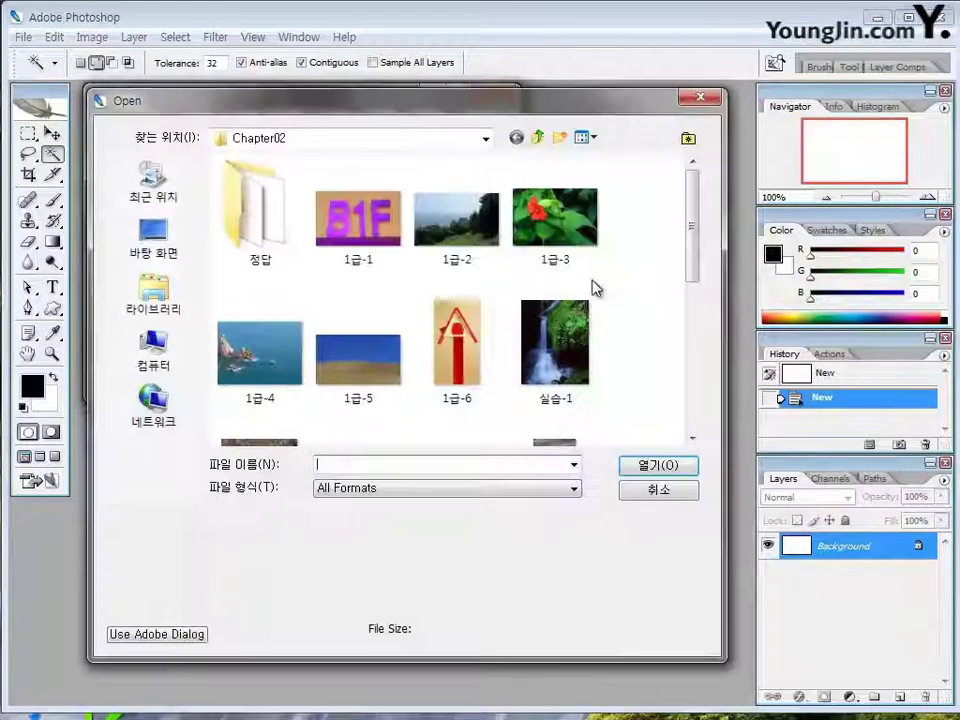
left_click(461, 240)
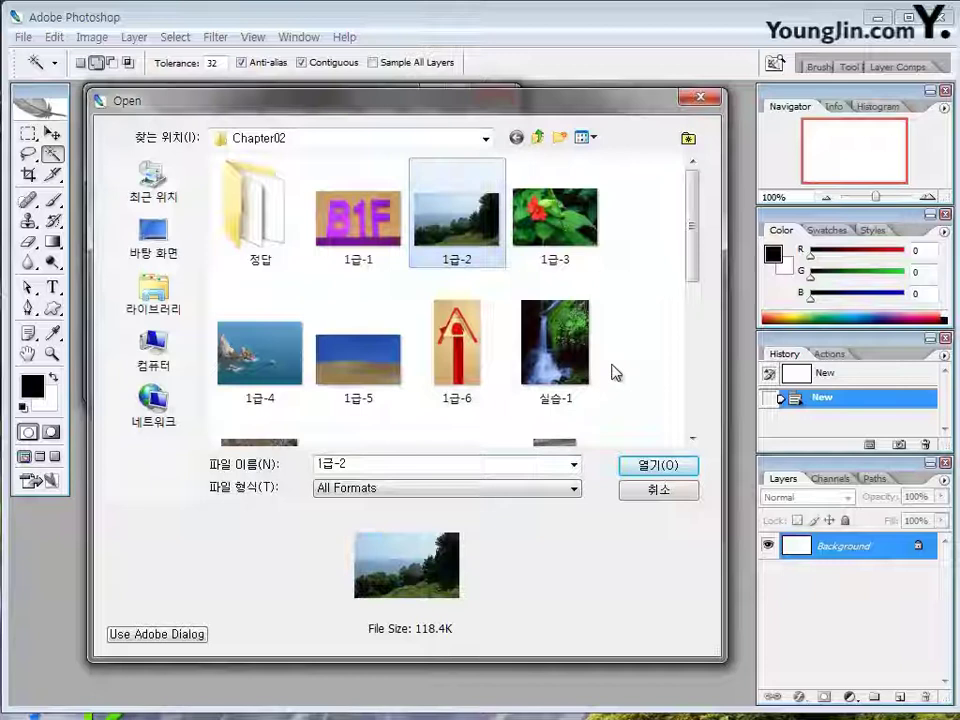
left_click(655, 466)
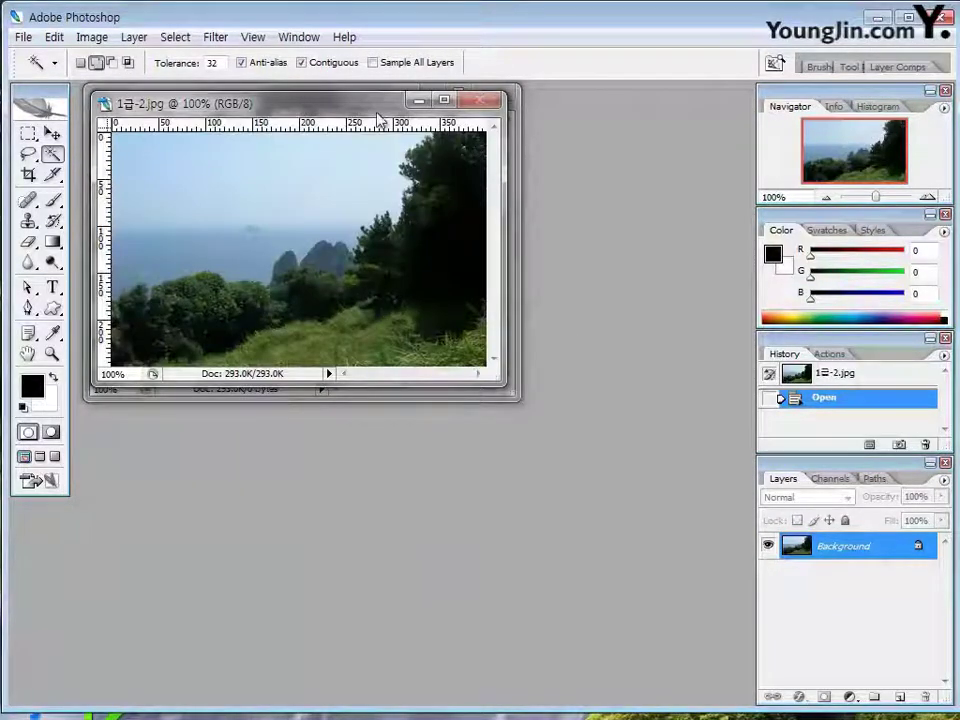
- Copy the landscape photo into the blank document with the Move tool so it fills the canvas, and close the source image
left_click_drag(330, 113, 361, 274)
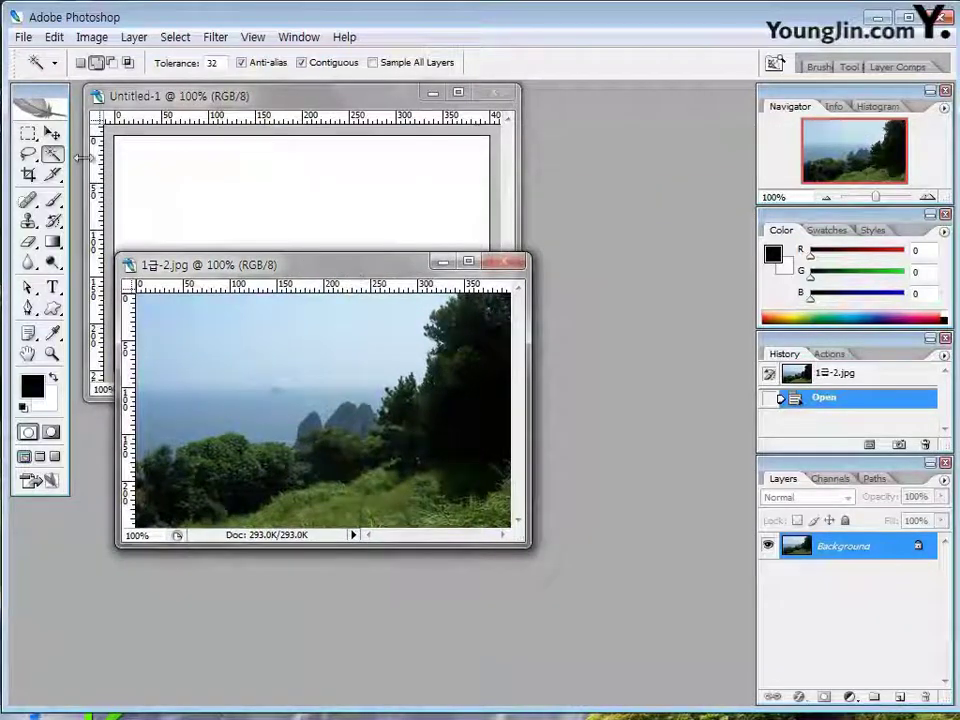
left_click(53, 137)
left_click_drag(288, 352, 323, 243)
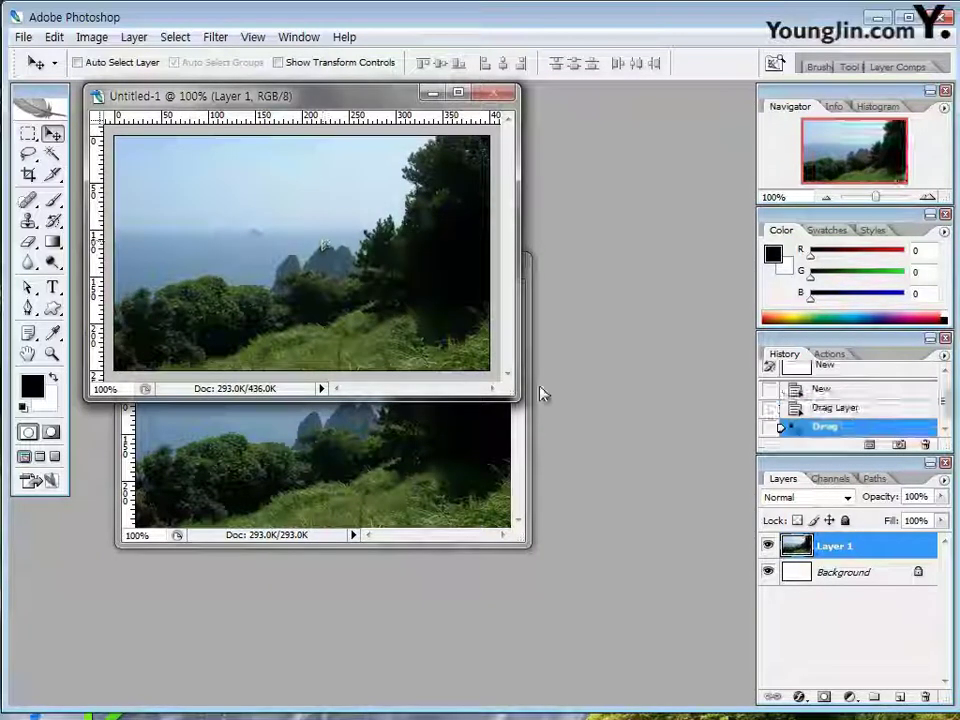
left_click(508, 521)
left_click(508, 265)
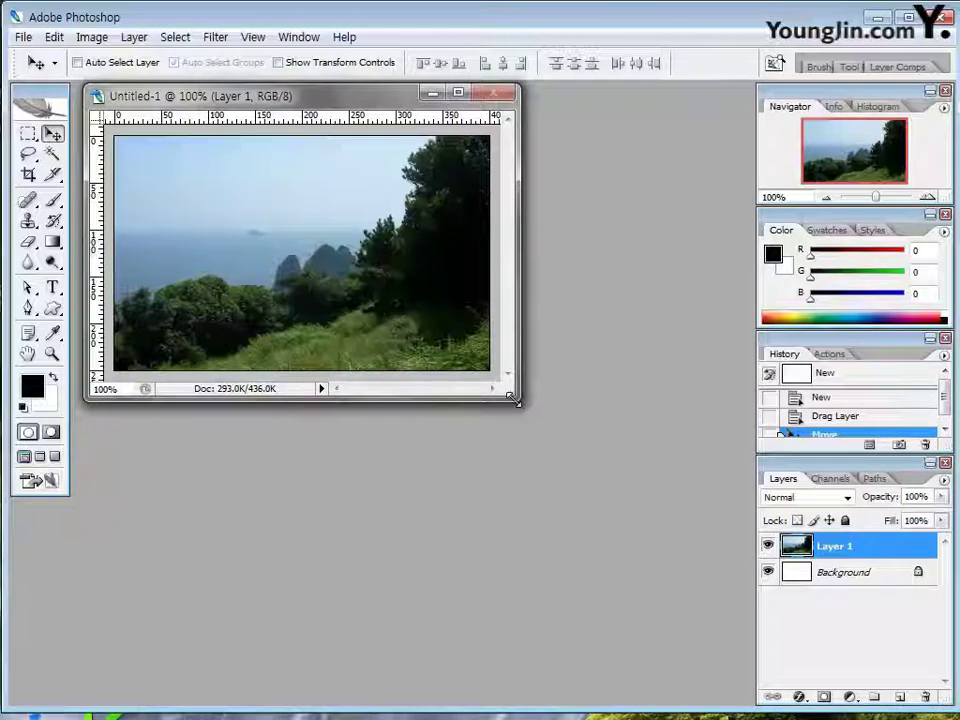
- Select the grassy slope along the bottom of the landscape with the Magic Wand, adding neighbouring grass areas at tolerance 32
left_click_drag(512, 398, 719, 654)
key("ctrl+plus")
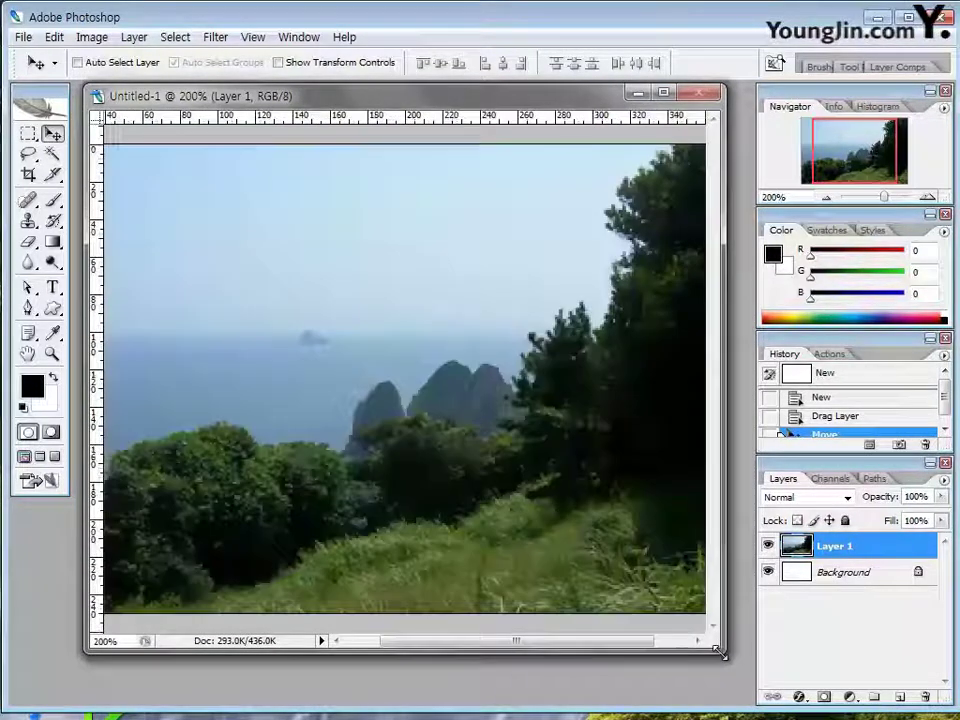
left_click_drag(729, 666, 740, 680)
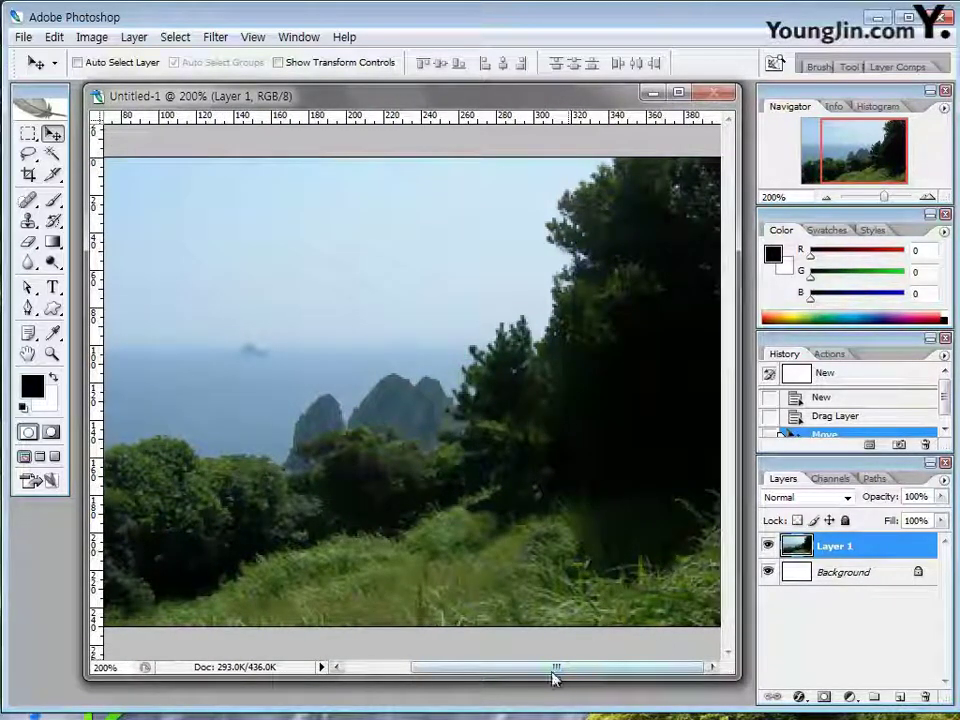
left_click_drag(553, 678, 553, 712)
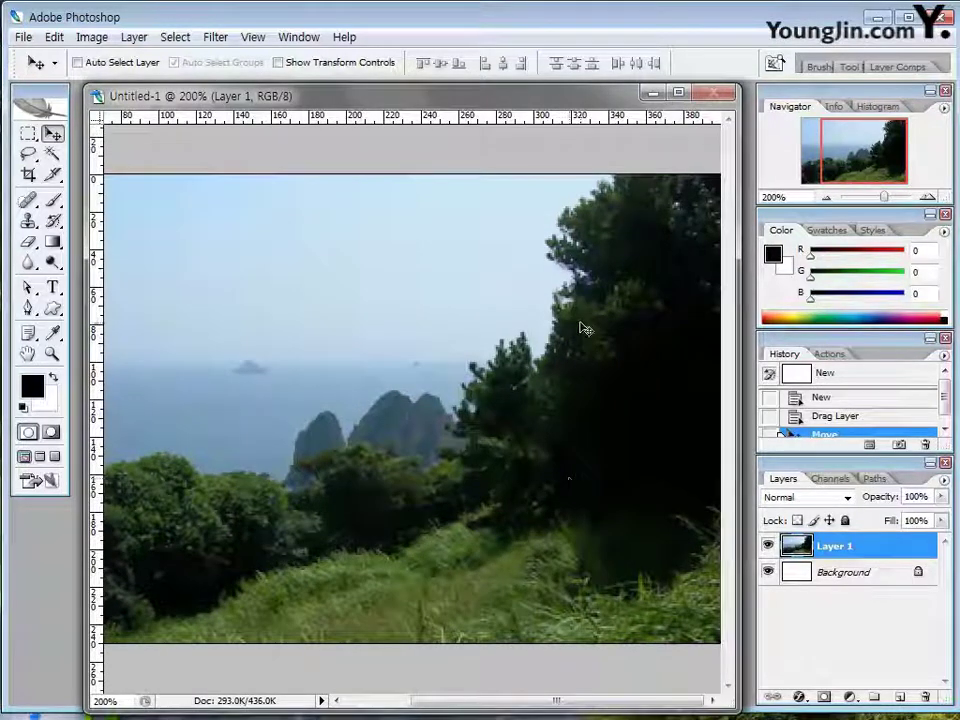
left_click_drag(461, 706, 478, 624)
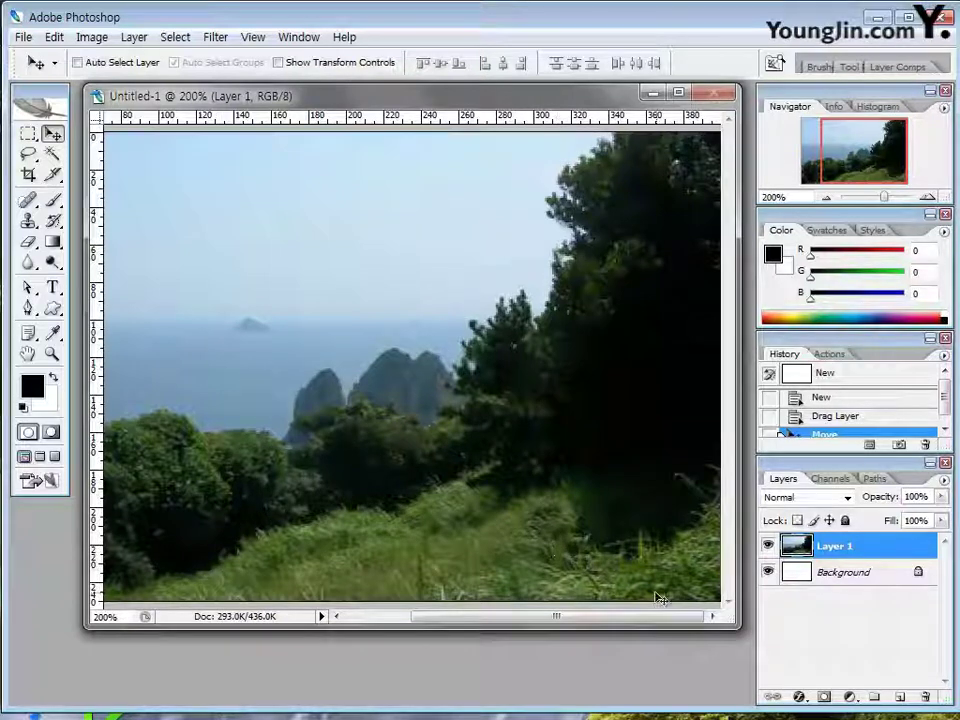
left_click(55, 158)
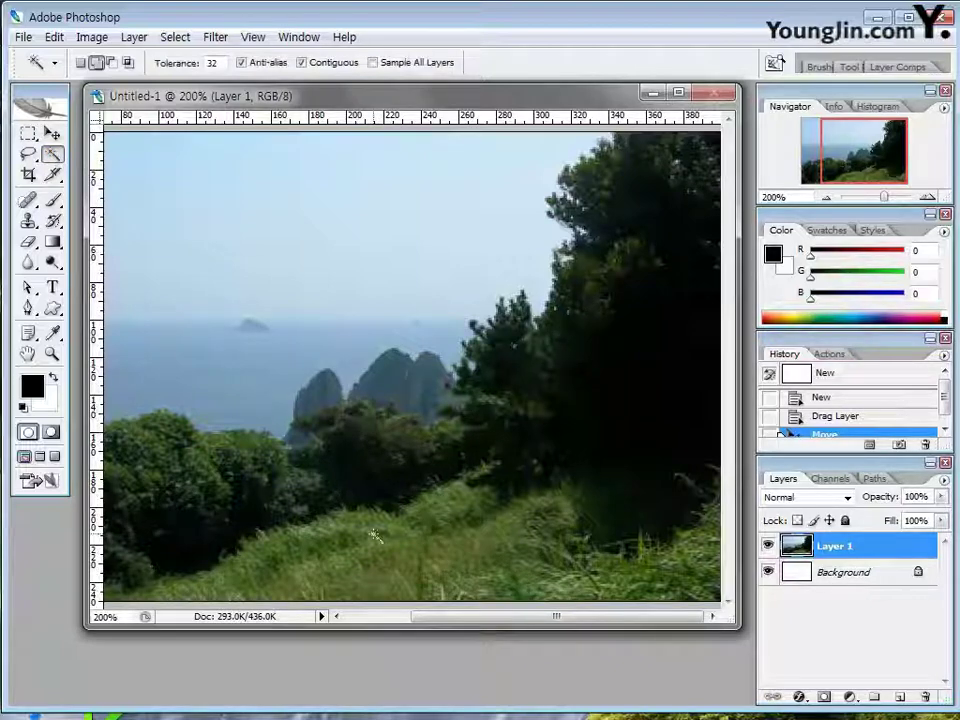
left_click(330, 540)
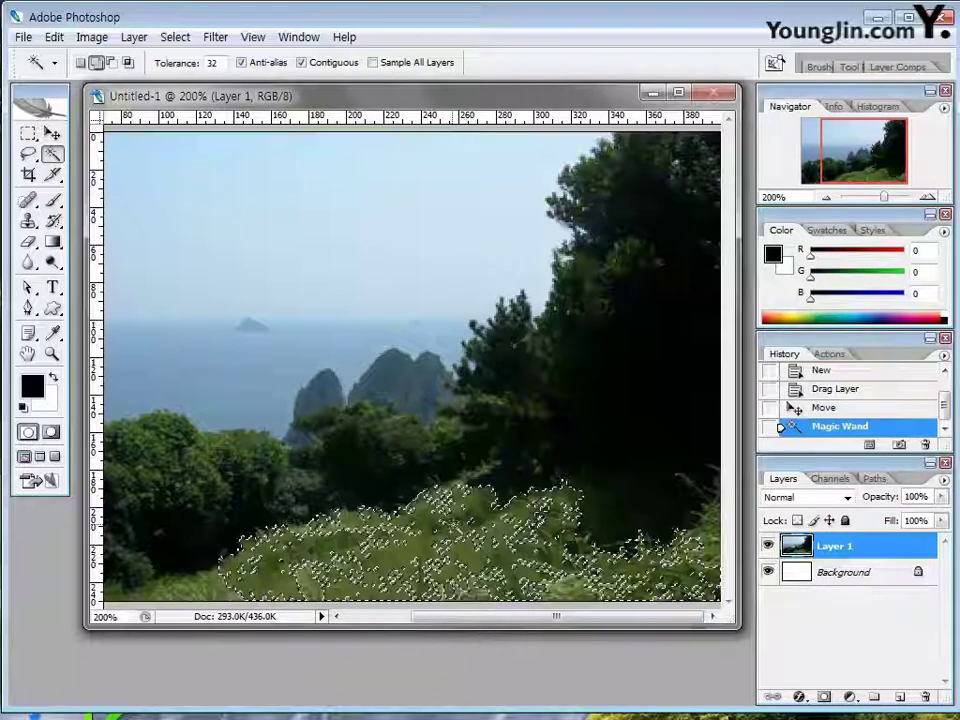
left_click(200, 585, "shift")
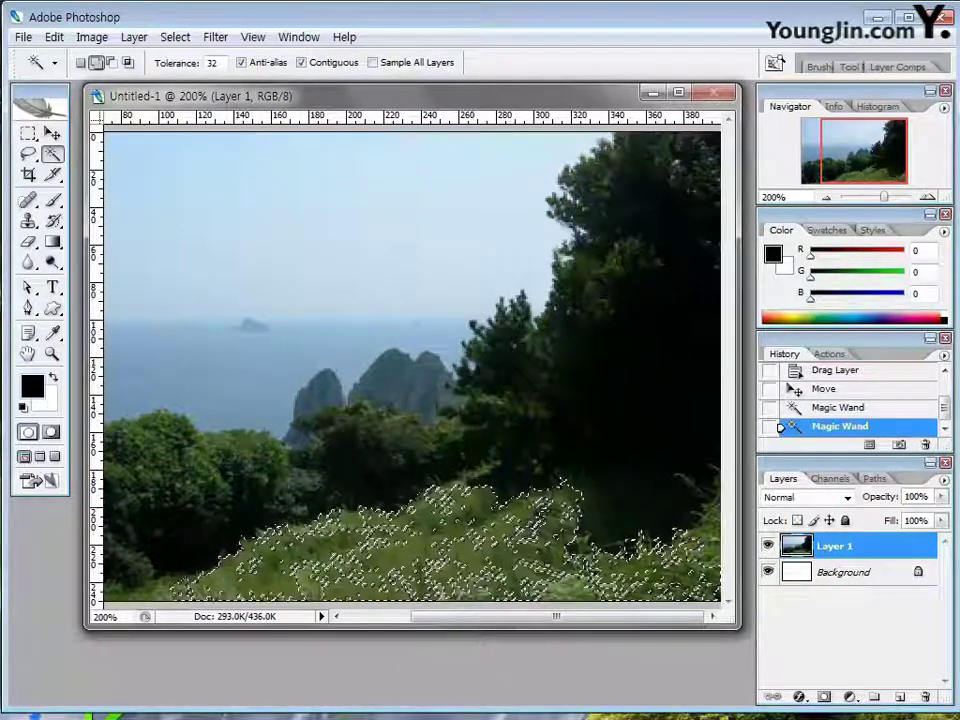
left_click(300, 560, "shift")
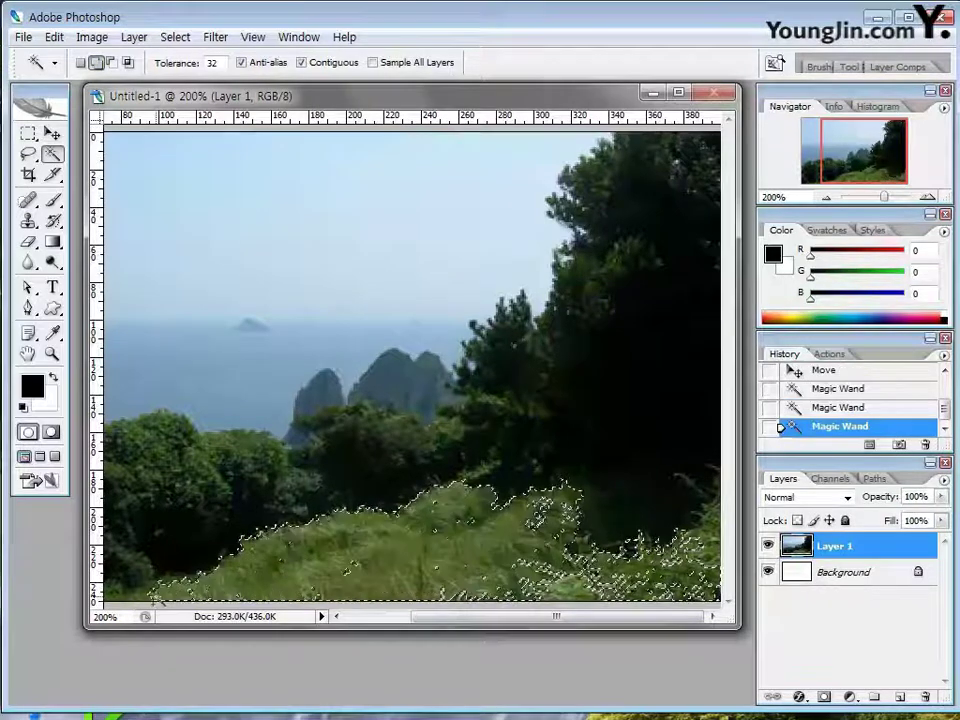
left_click(620, 560, "shift")
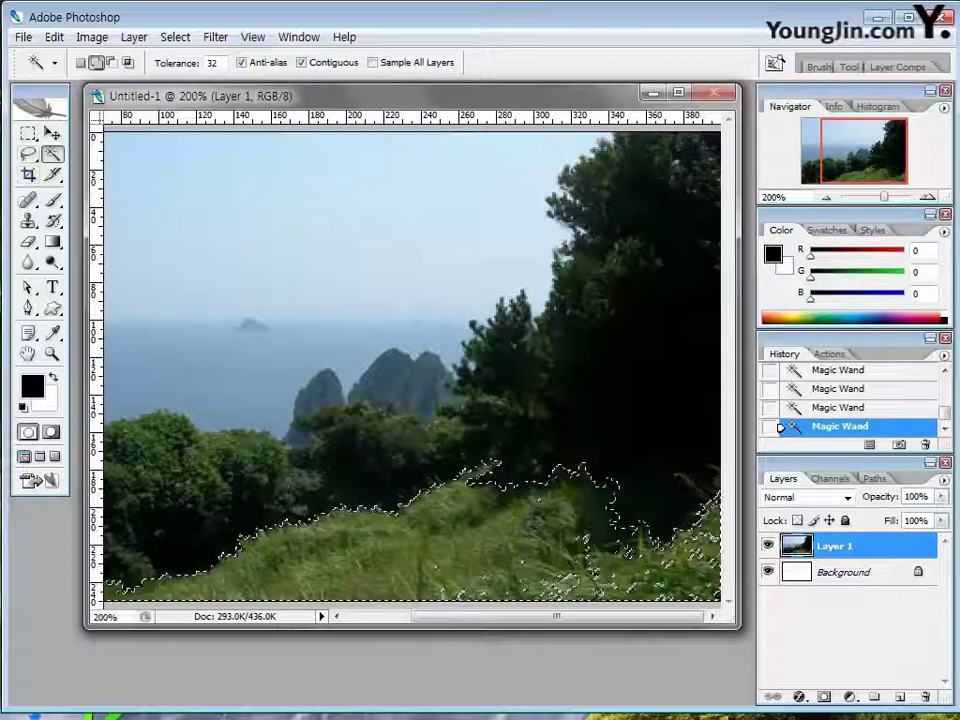
- Refine the grass selection with the Lasso, adding the missed specks inside it and subtracting the dark excess along its upper edge
key("l")
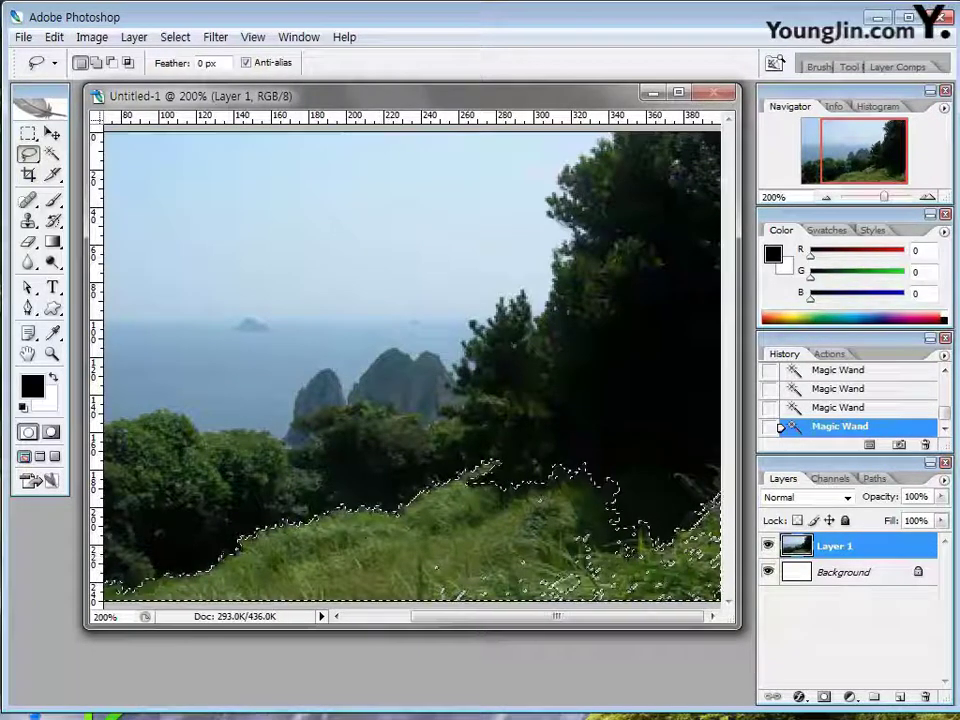
key("shift")
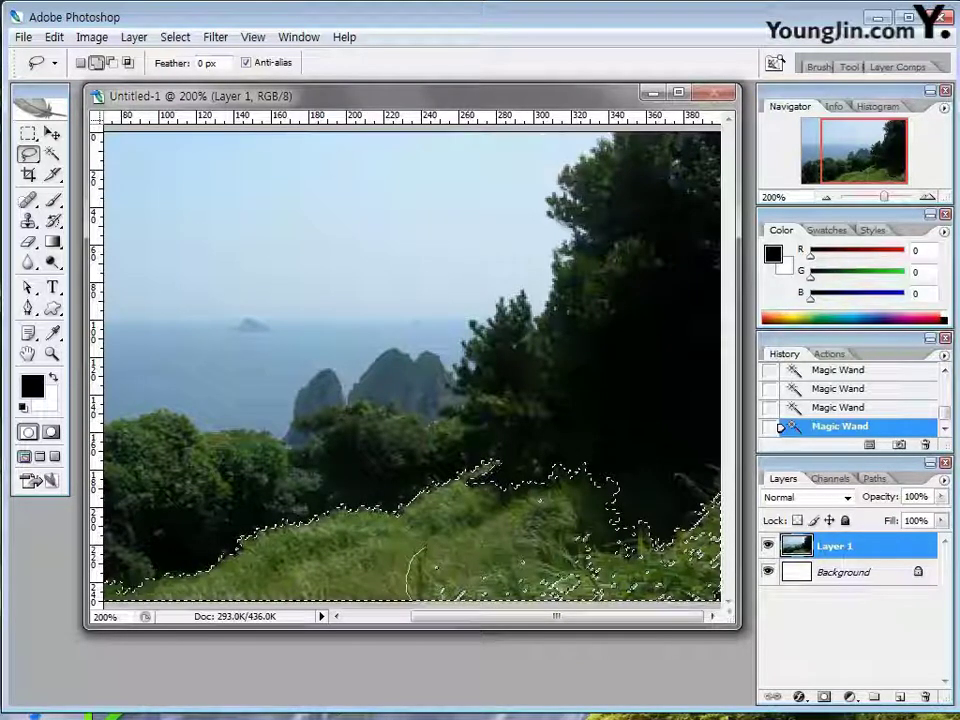
mouse_move(420, 531)
left_mouse_down()
mouse_move(417, 566)
mouse_move(420, 535)
left_mouse_up()
mouse_move(529, 493)
left_mouse_down()
mouse_move(560, 465)
mouse_move(600, 563)
left_mouse_up()
left_click_drag(540, 505, 532, 497)
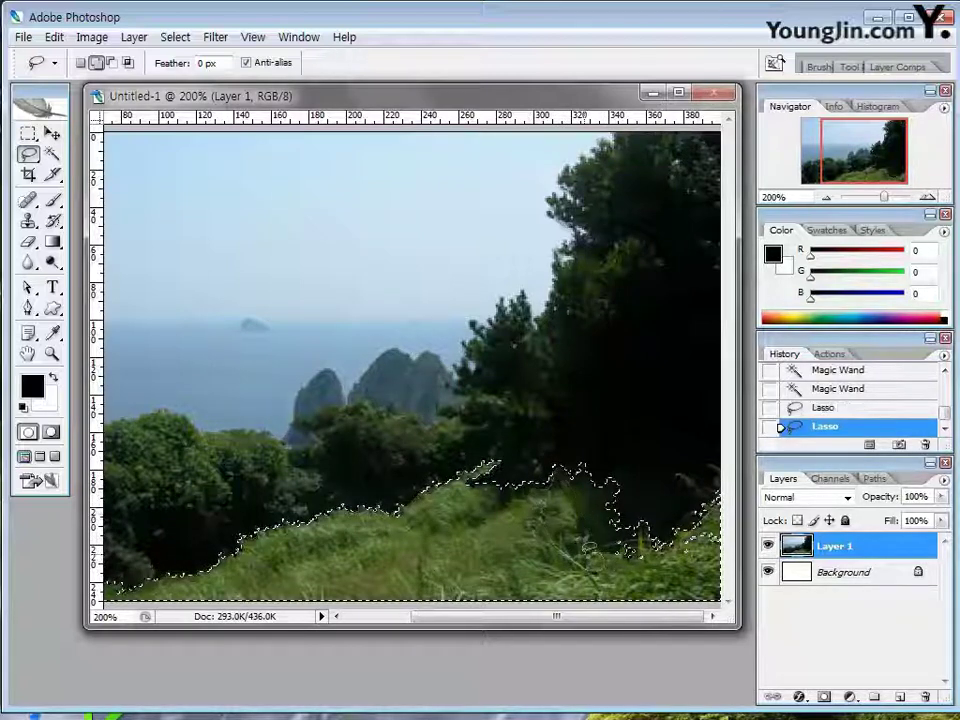
mouse_move(602, 550)
left_mouse_down()
mouse_move(678, 563)
mouse_move(640, 578)
mouse_move(603, 552)
left_mouse_up()
mouse_move(700, 565)
left_mouse_down()
mouse_move(718, 530)
mouse_move(712, 505)
left_mouse_up()
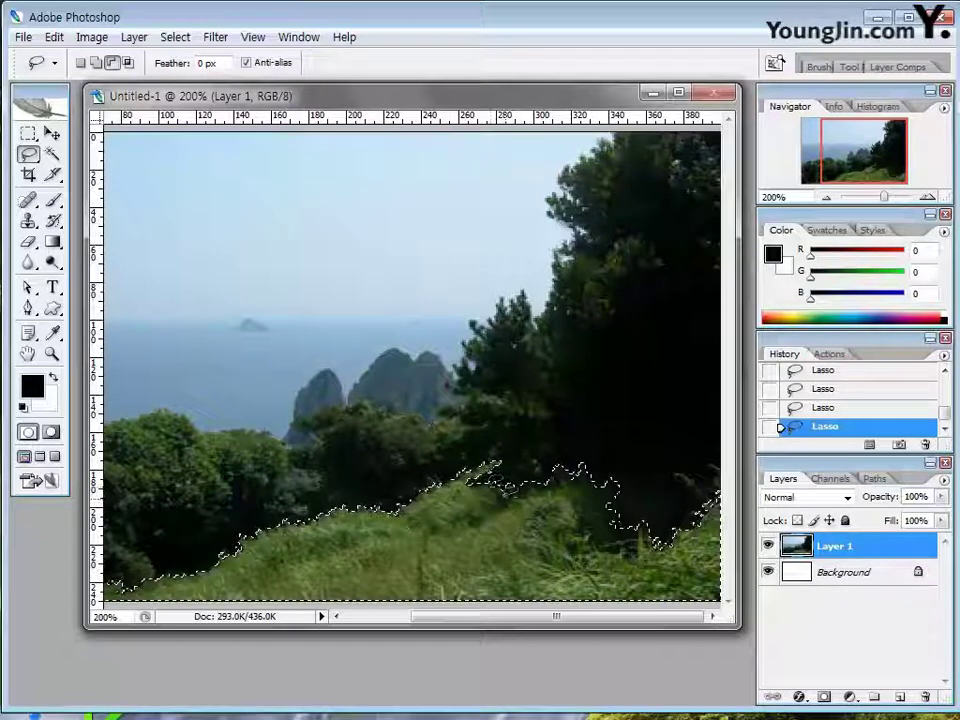
mouse_move(495, 468)
left_mouse_down()
mouse_move(557, 484)
mouse_move(635, 543)
mouse_move(645, 432)
mouse_move(497, 432)
mouse_move(494, 468)
left_mouse_up()
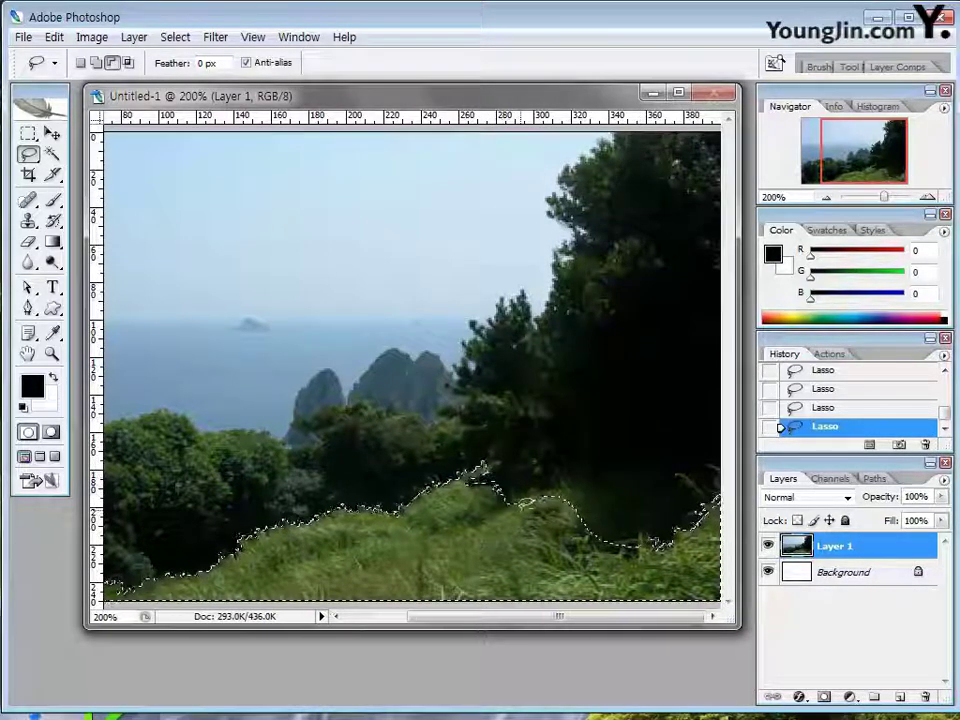
key("ctrl+minus")
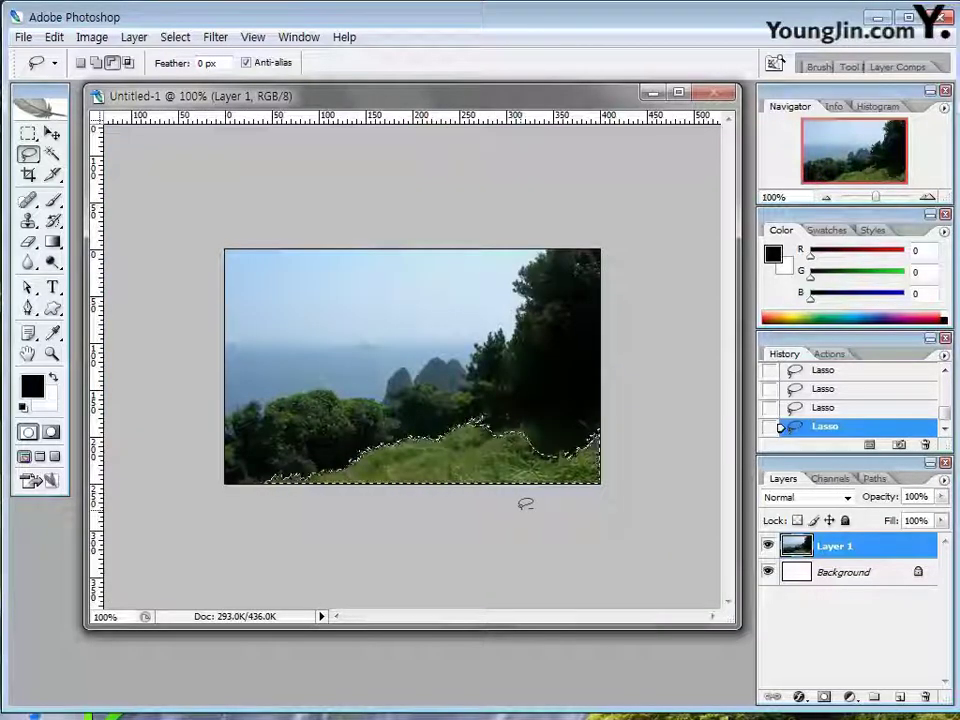
key("ctrl+alt+0")
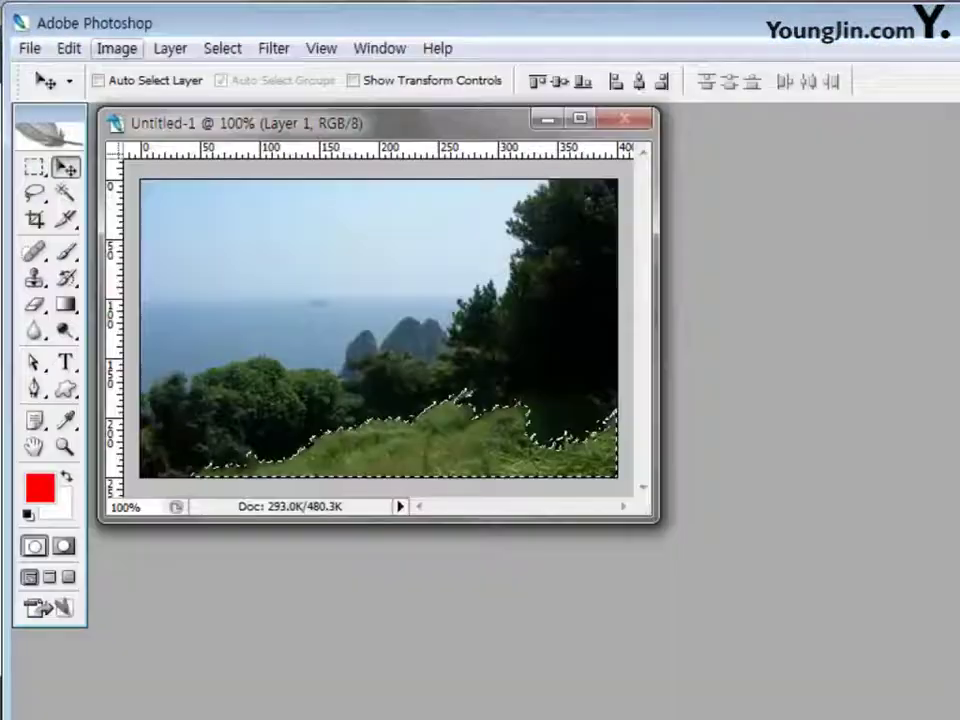
- Desaturate the selected grass area
left_click(148, 61)
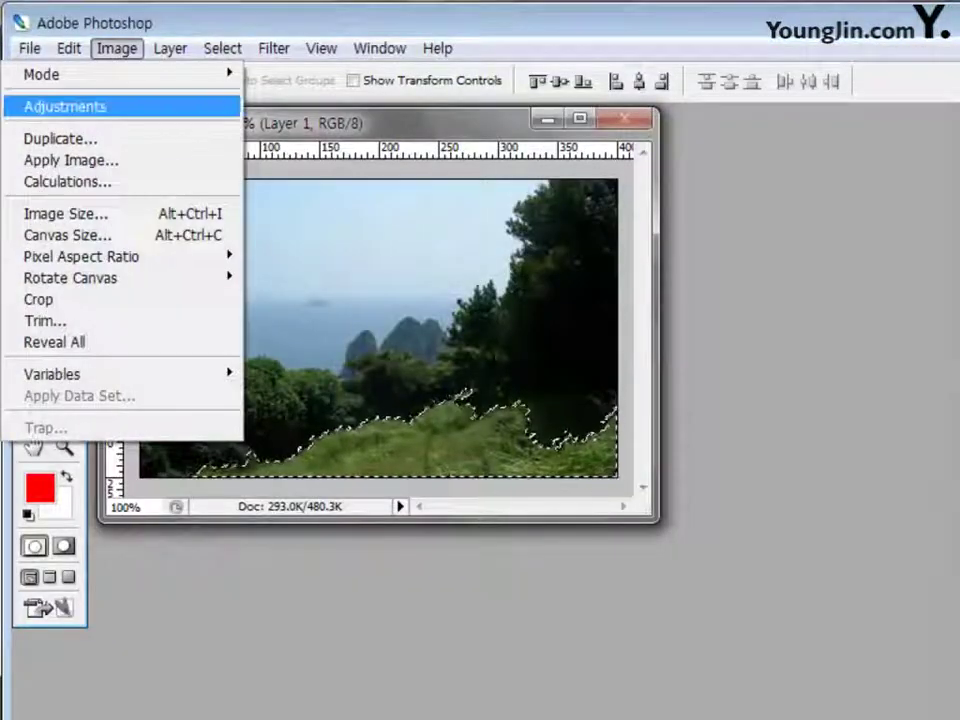
mouse_move(65, 106)
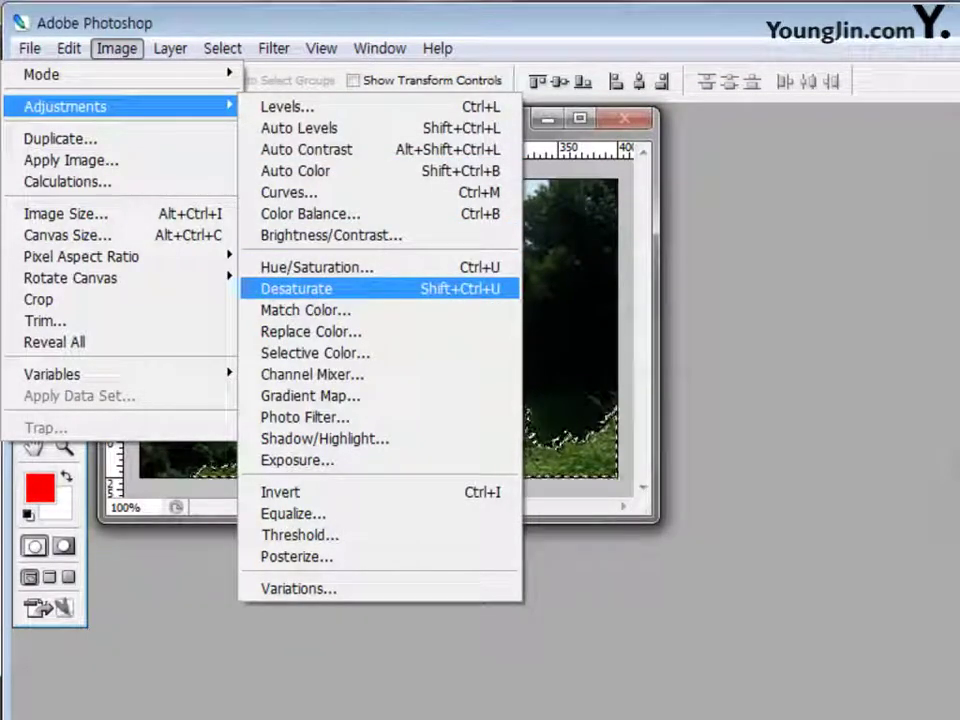
left_click(300, 288)
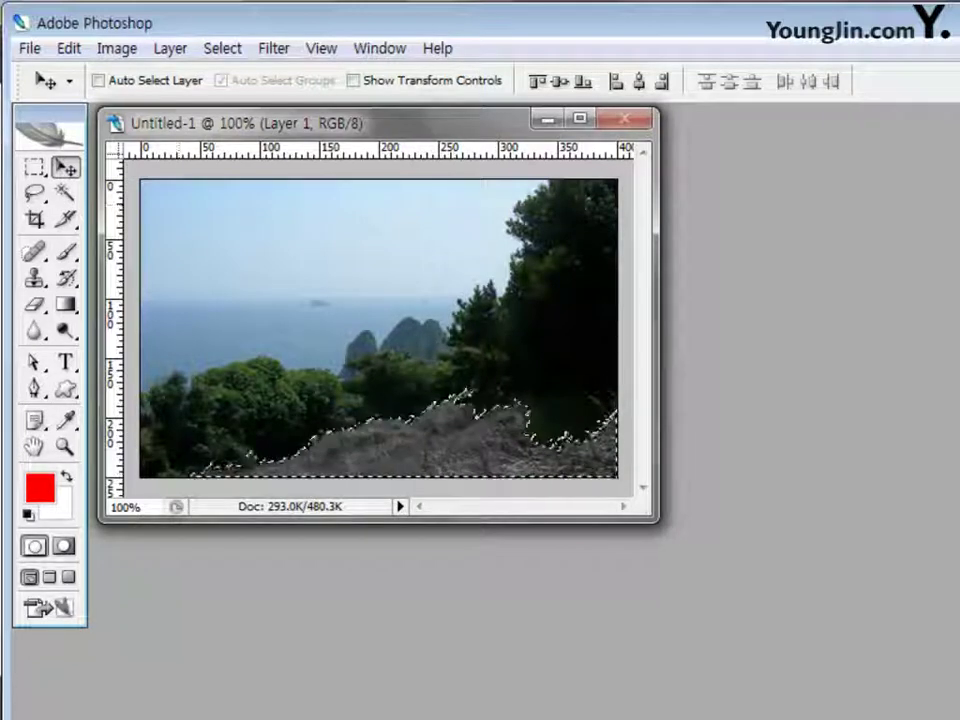
- Tint the selected grass with Color Balance midtone levels of 40, -20 and -100, and deselect it
left_click(116, 48)
mouse_move(100, 106)
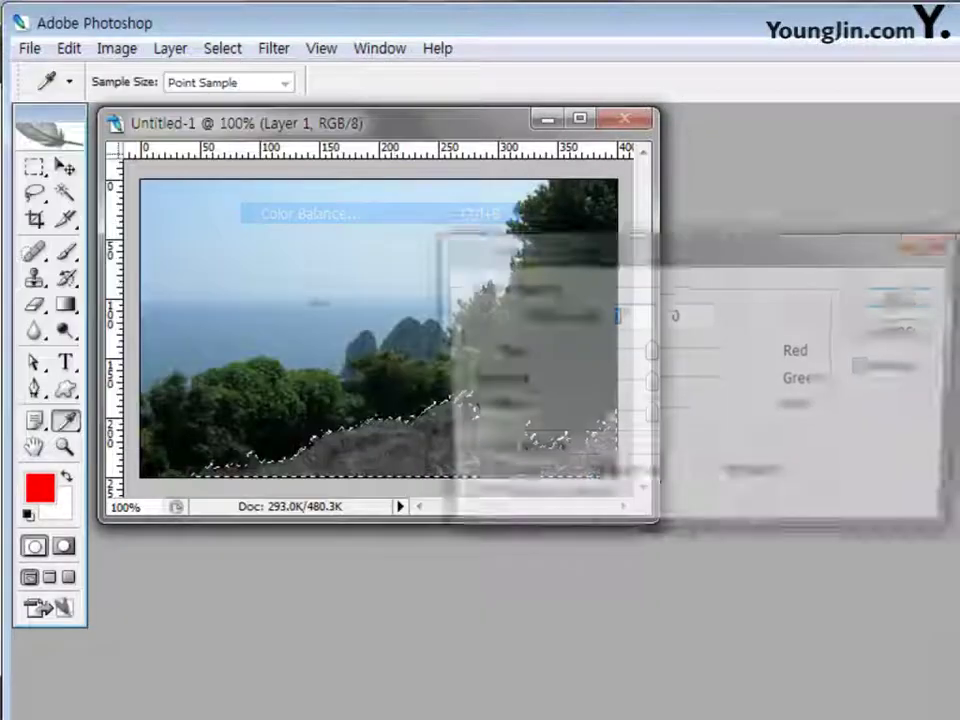
left_click(310, 213)
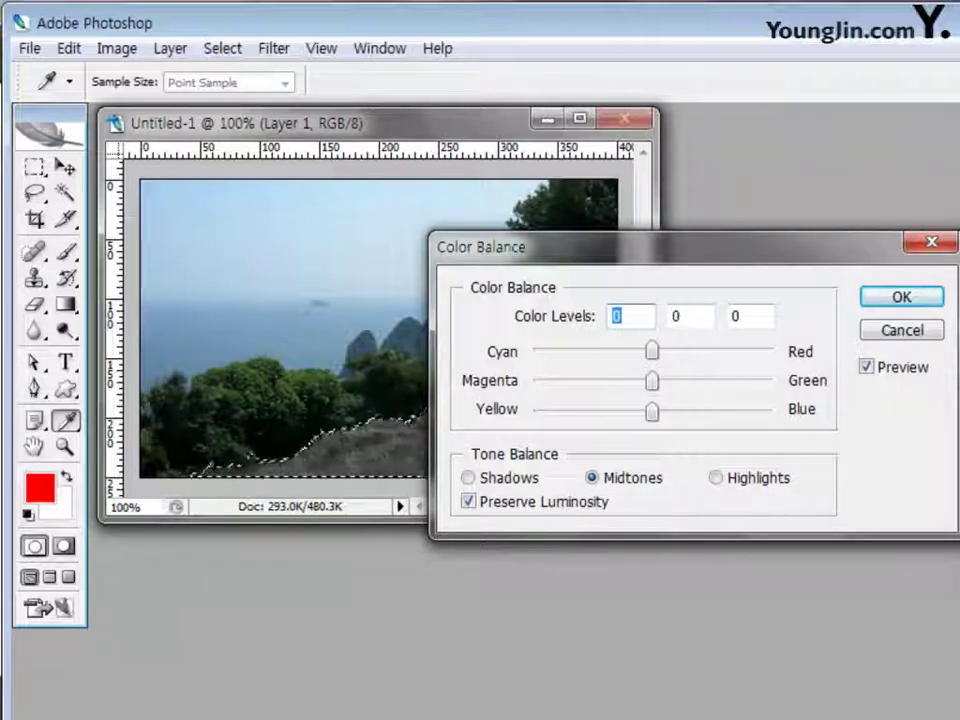
type("40")
type("-")
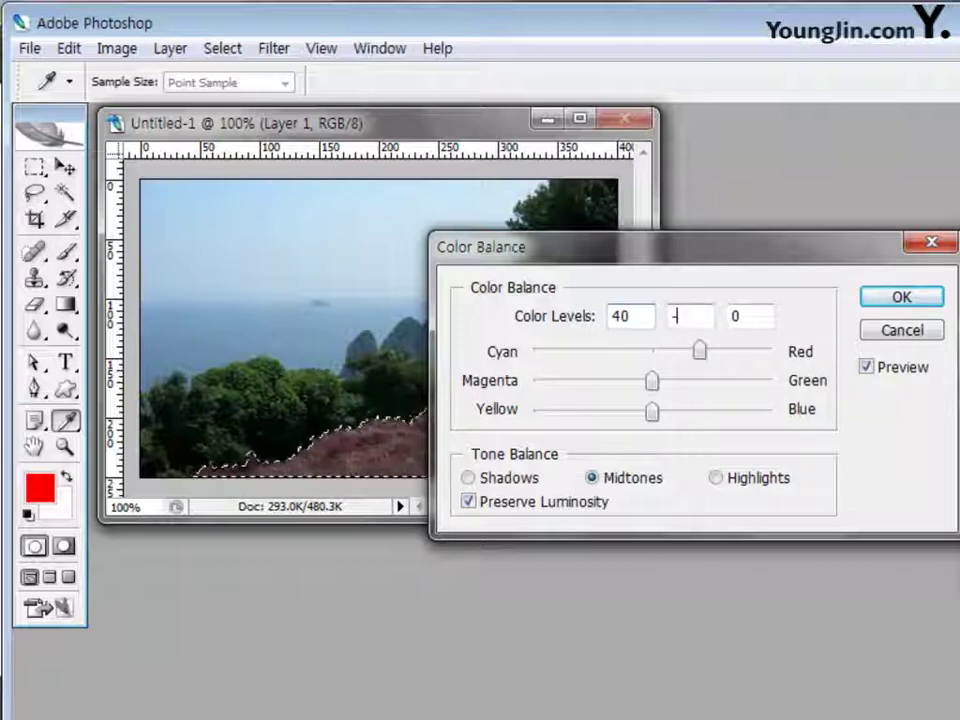
type("20")
key("Tab")
type("-")
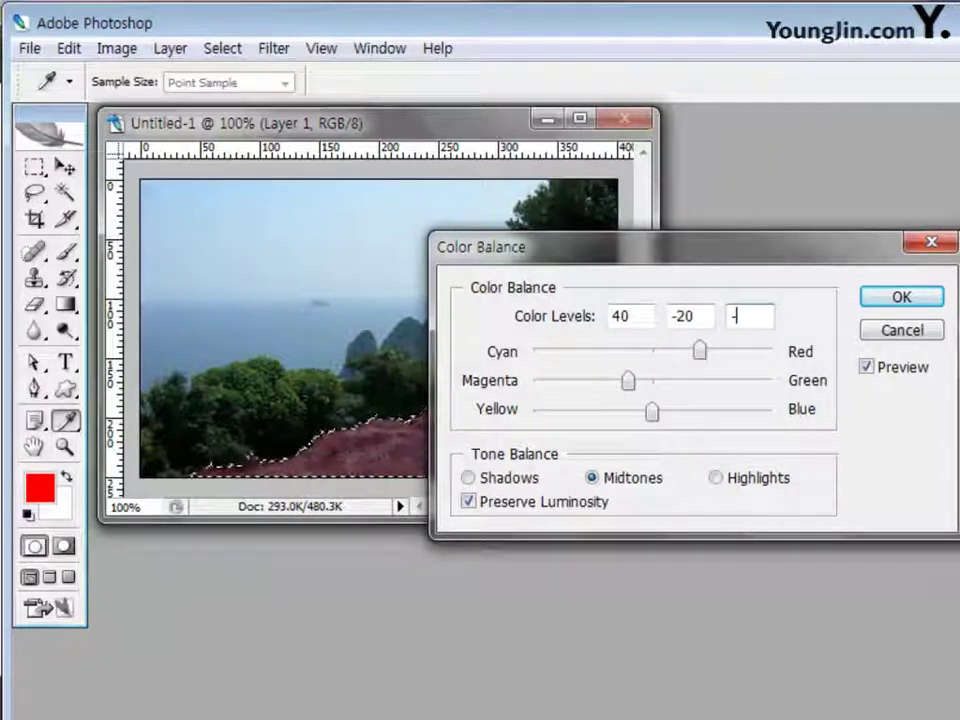
type("100")
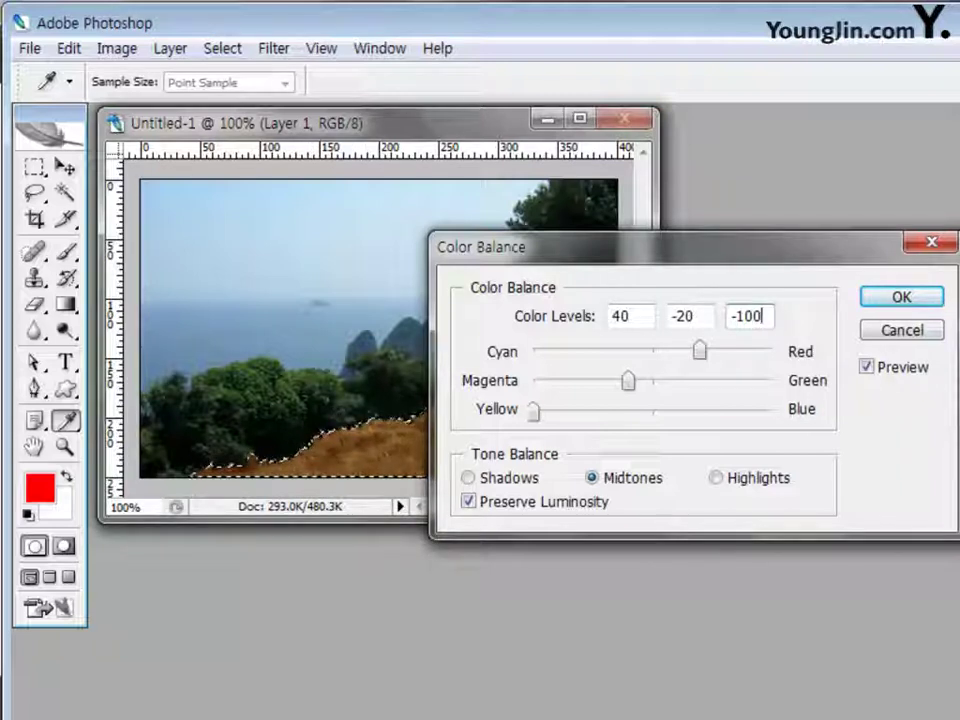
key("Return")
key("v")
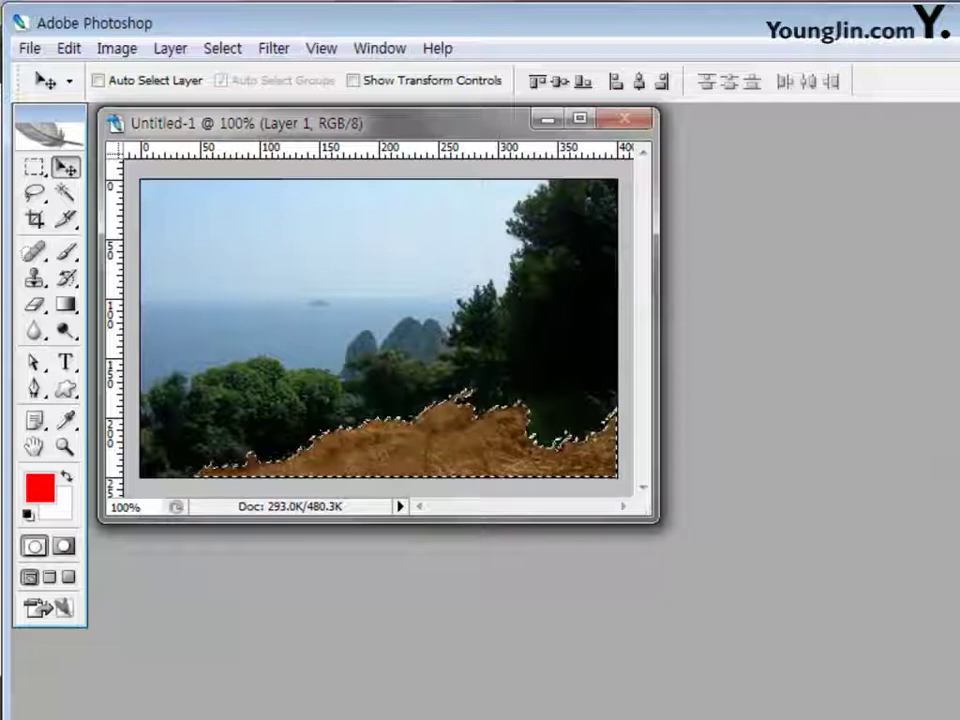
key("ctrl+d")
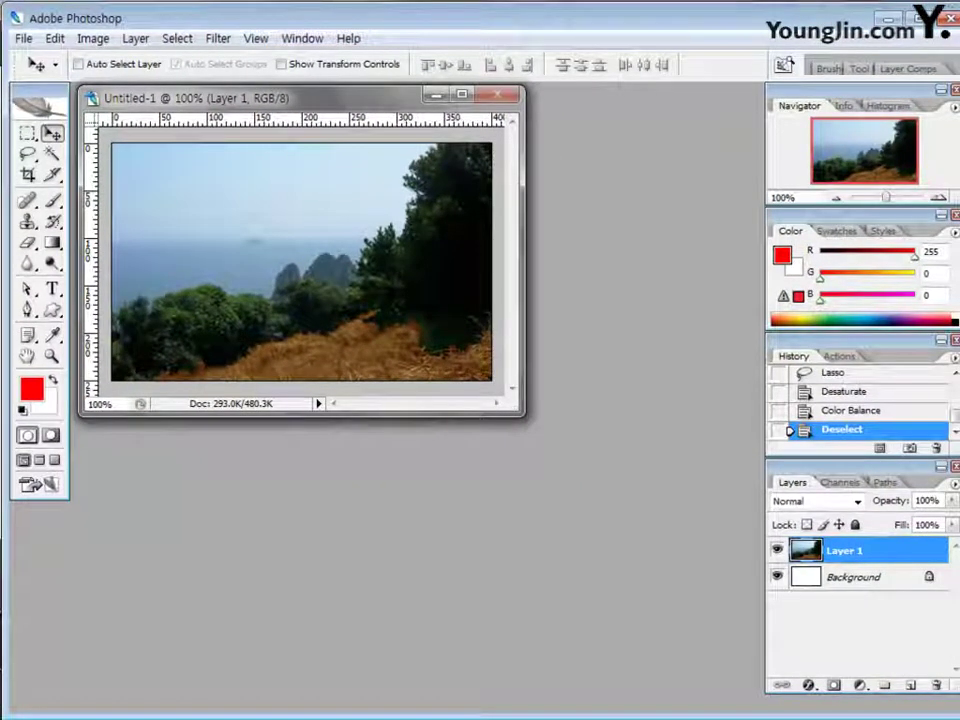
key("ctrl+z")
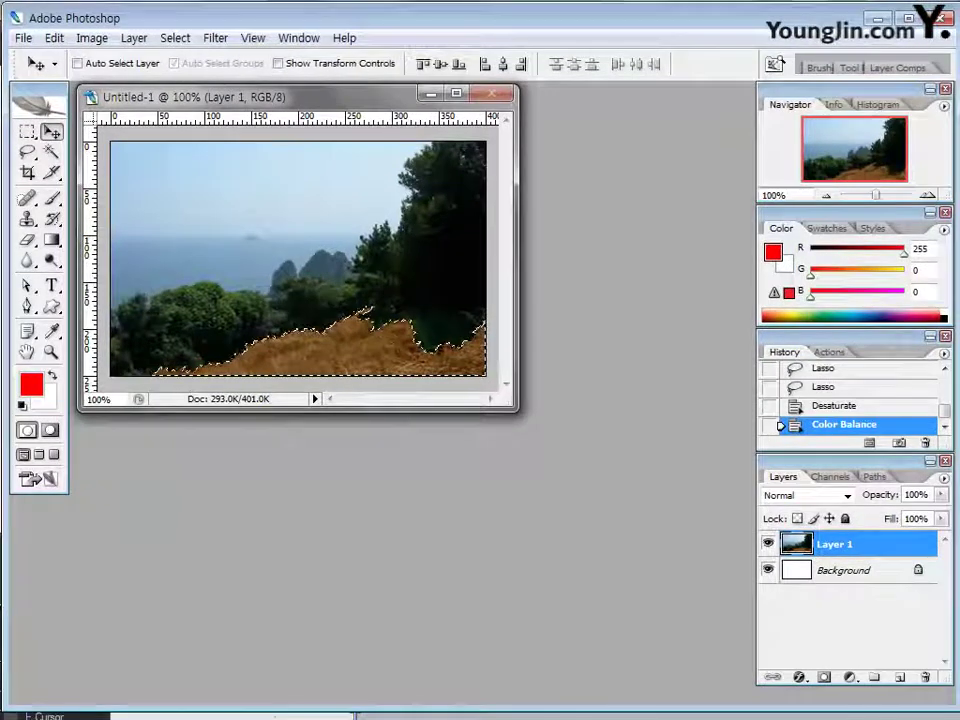
key("ctrl+d")
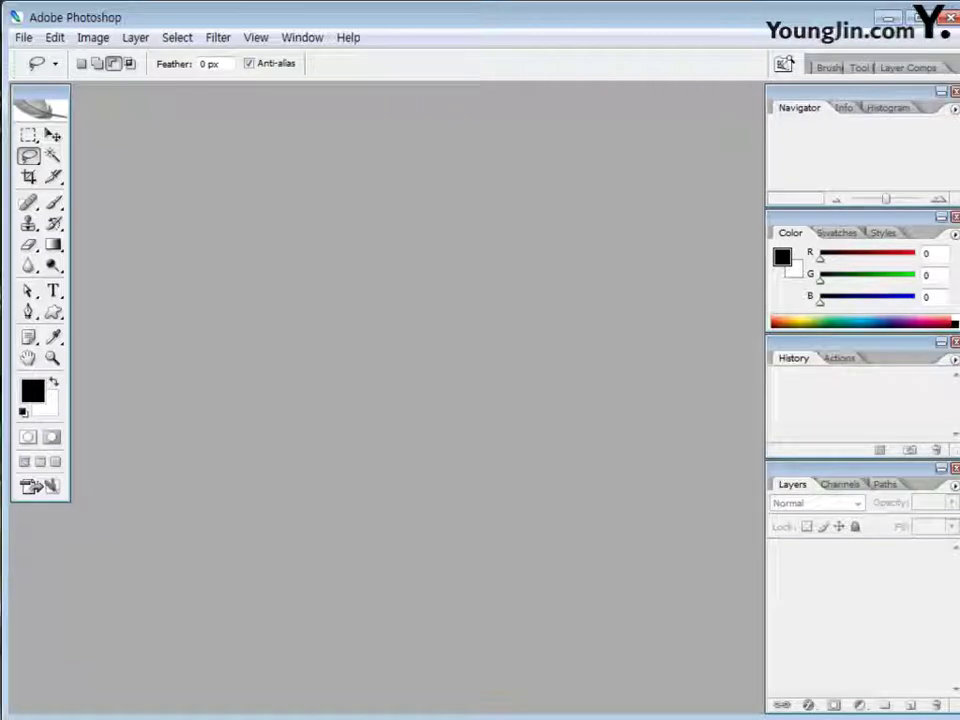
- Create a new document 500 pixels wide and 340 pixels high
key("ctrl+n")
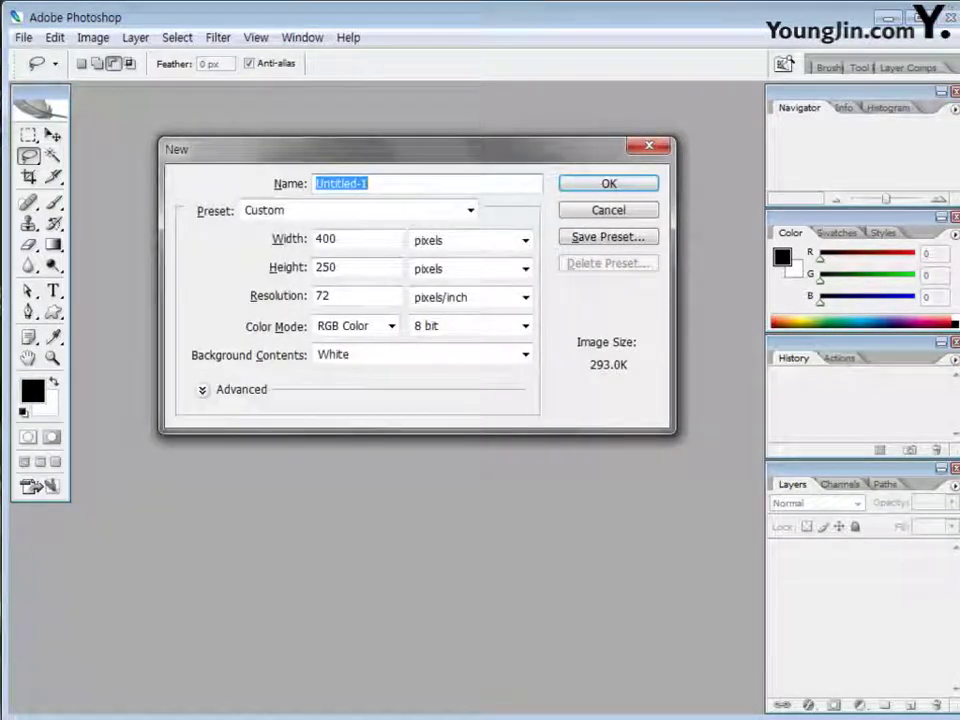
key("Tab")
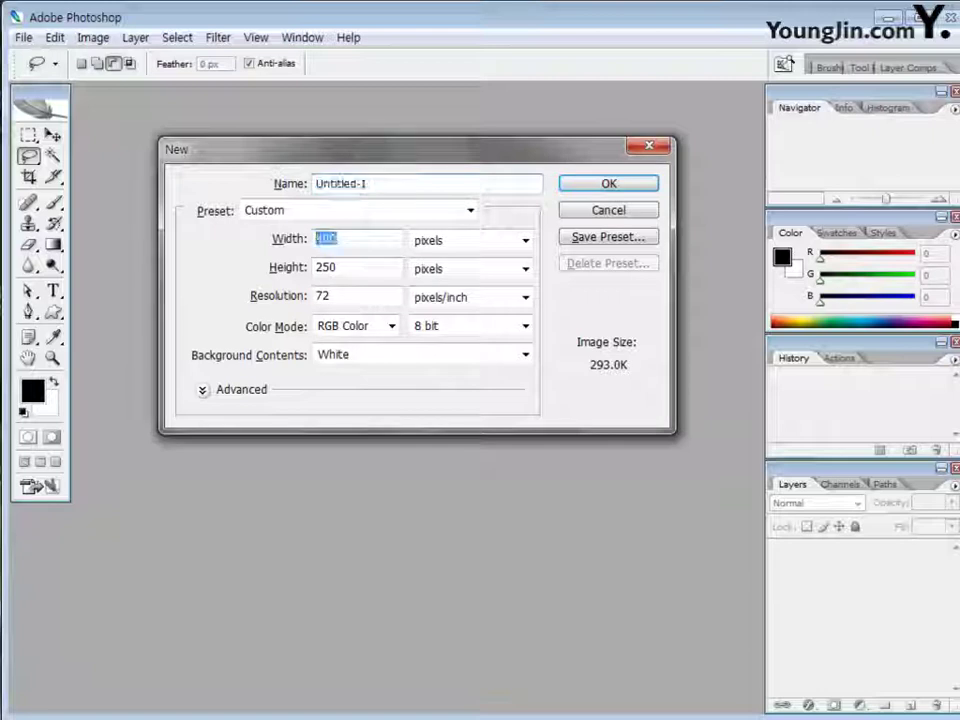
type("500")
key("Tab")
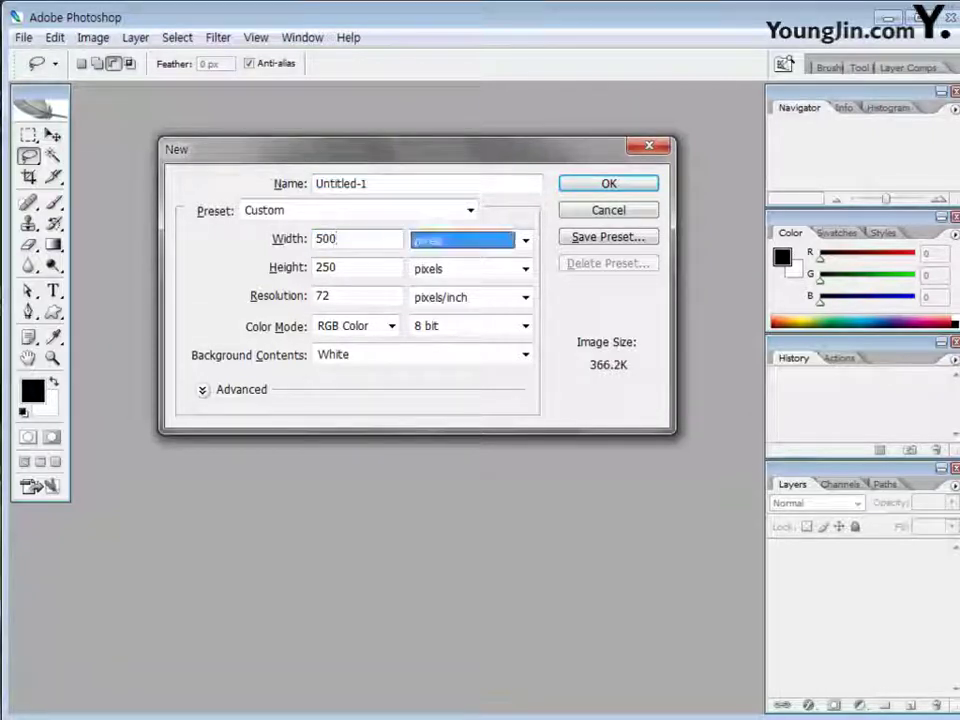
key("Tab")
type("340")
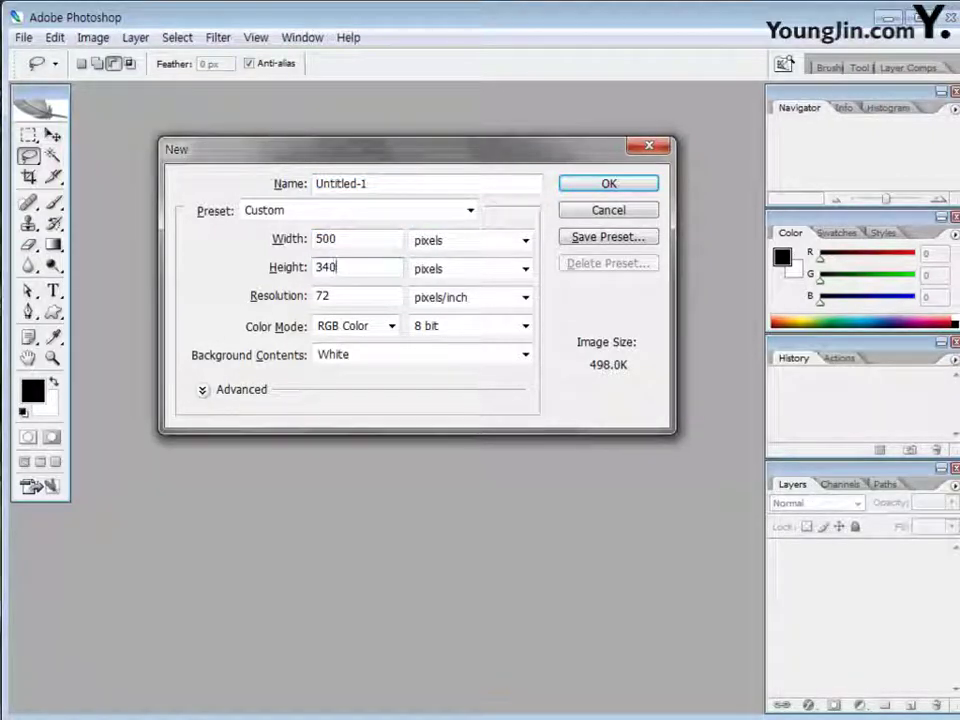
key("Return")
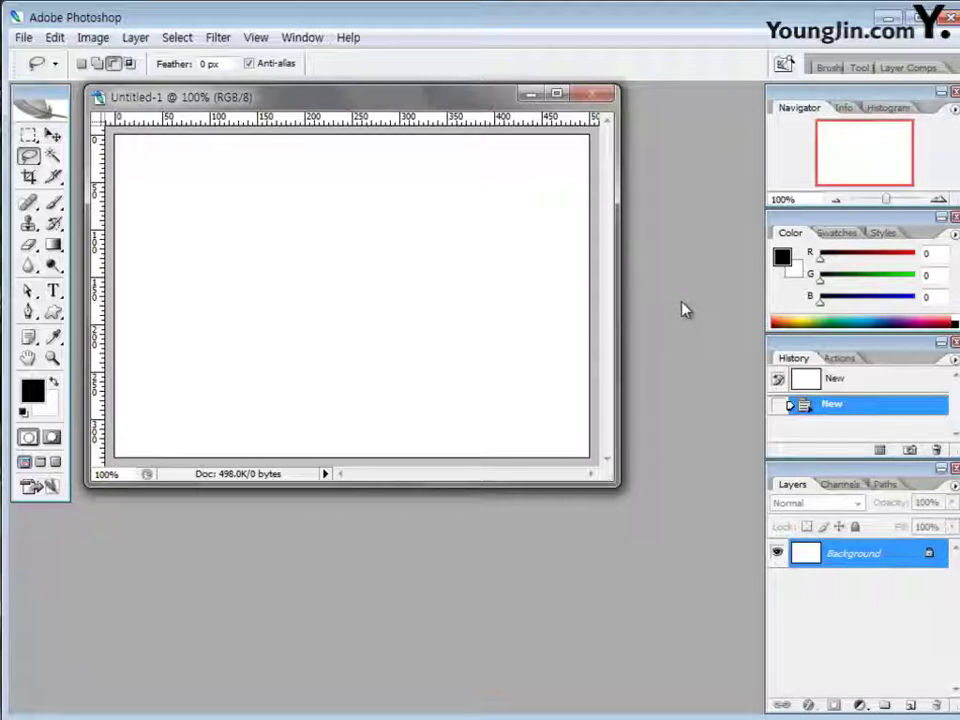
- Open the photo 1급-3 from the Chapter02 folder and move its window clear of the blank document
key("ctrl+o")
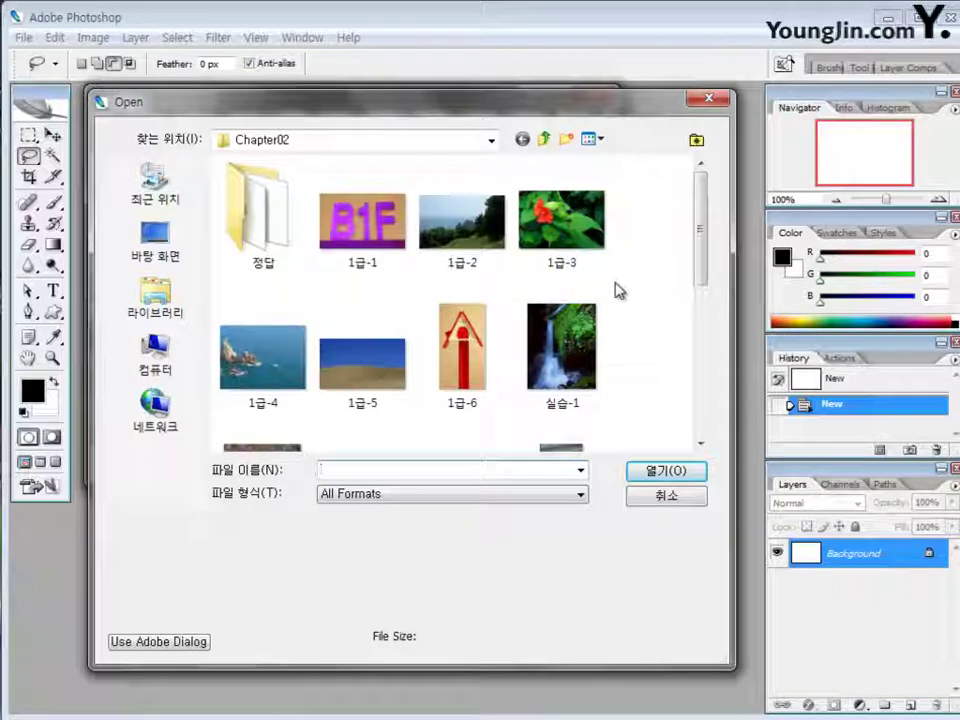
left_click(579, 231)
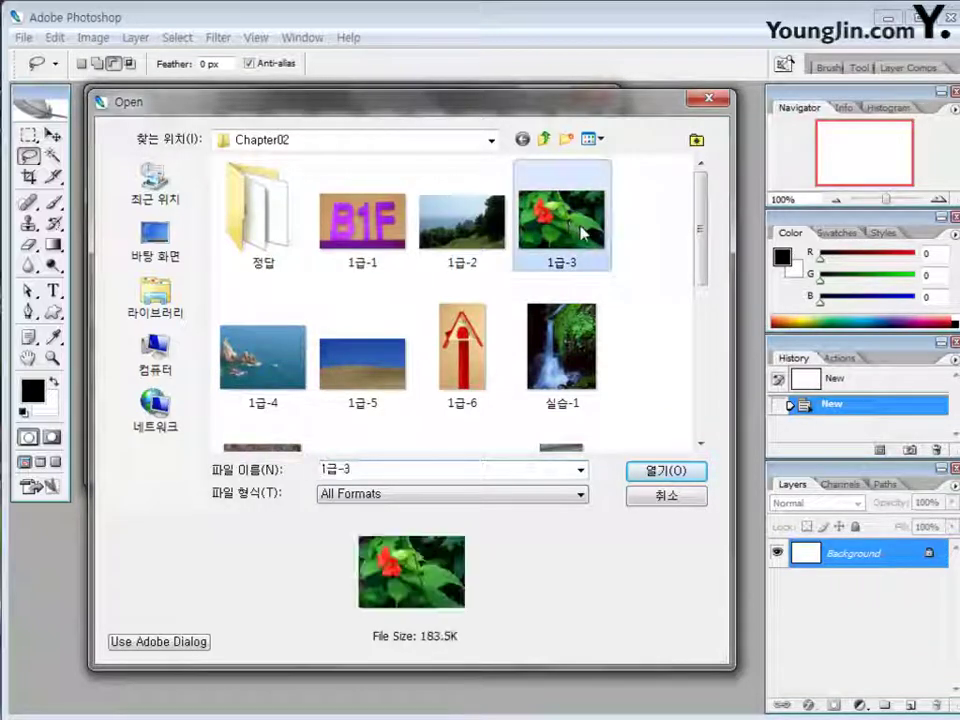
left_click(658, 472)
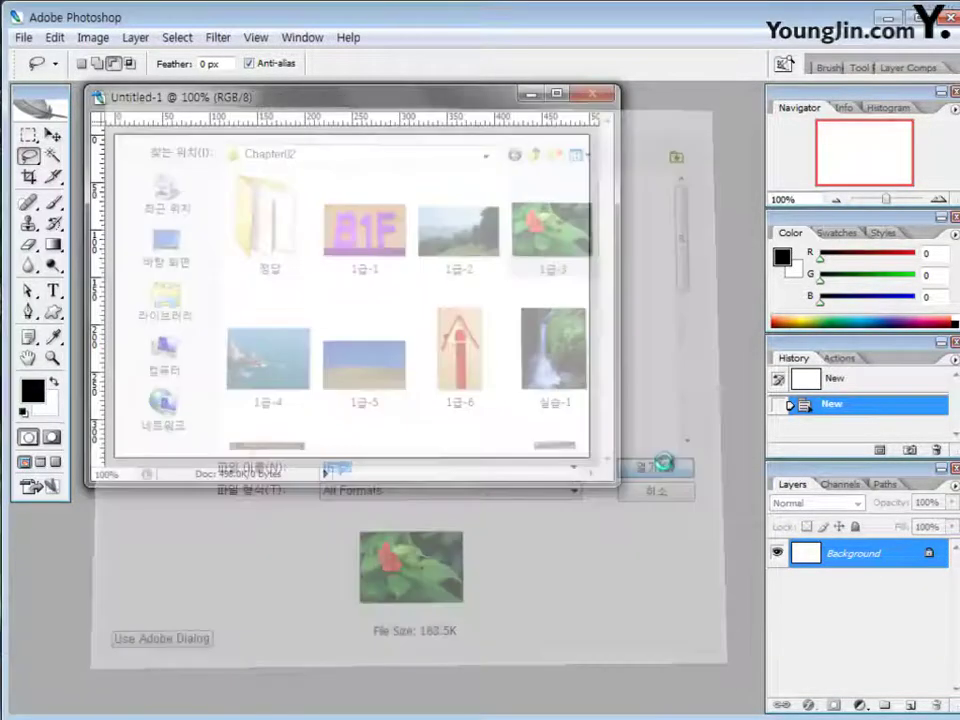
left_click_drag(370, 113, 375, 321)
- Copy the flower photo into Untitled-1 with the Move tool so it fills the canvas, and close the source photo
left_click(55, 135)
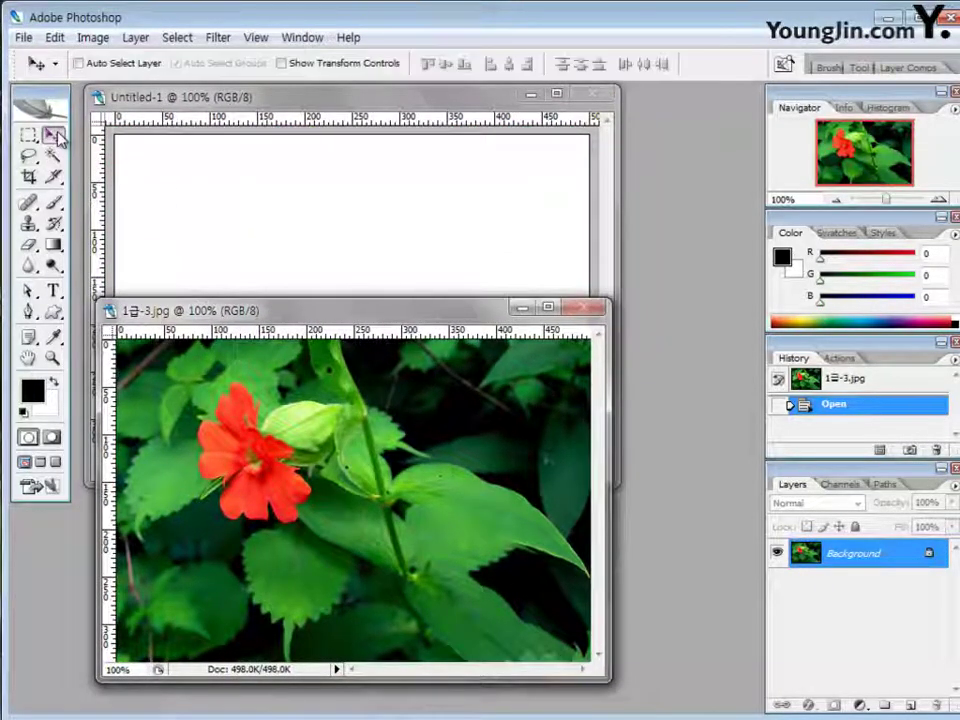
left_click_drag(323, 258, 357, 259)
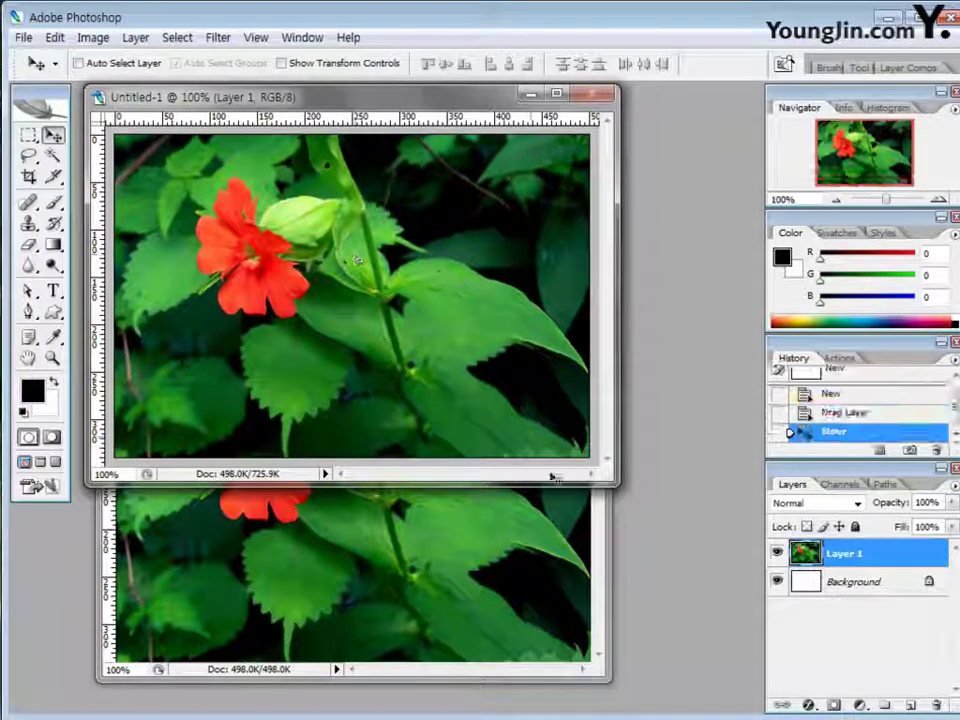
left_click(521, 520)
left_click(594, 311)
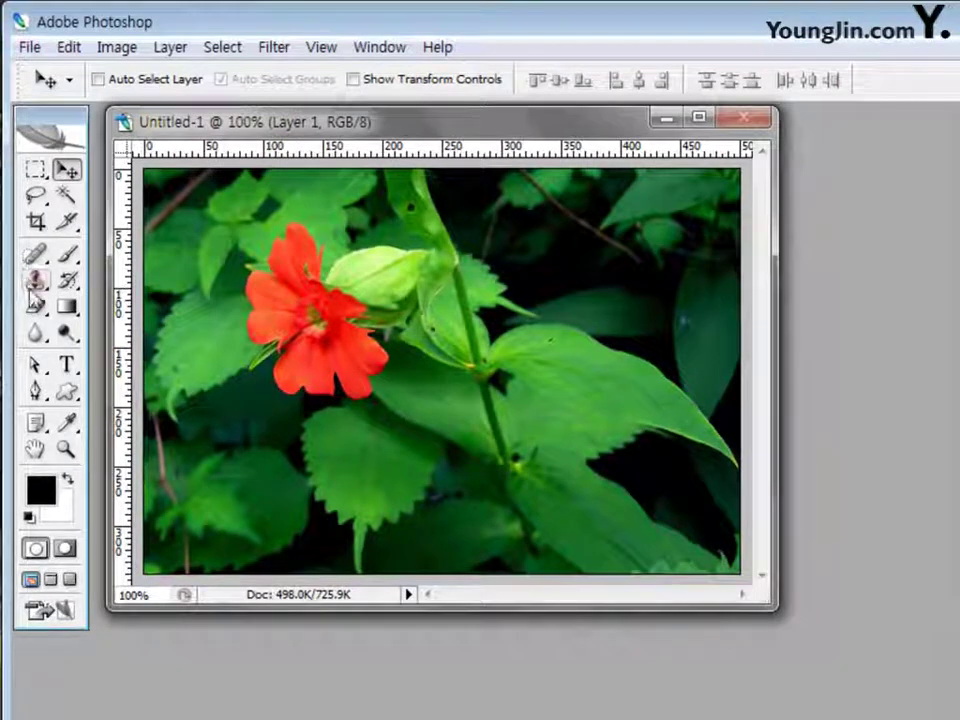
- Activate the Clone Stamp tool and set its brush size to 30
left_click(37, 281)
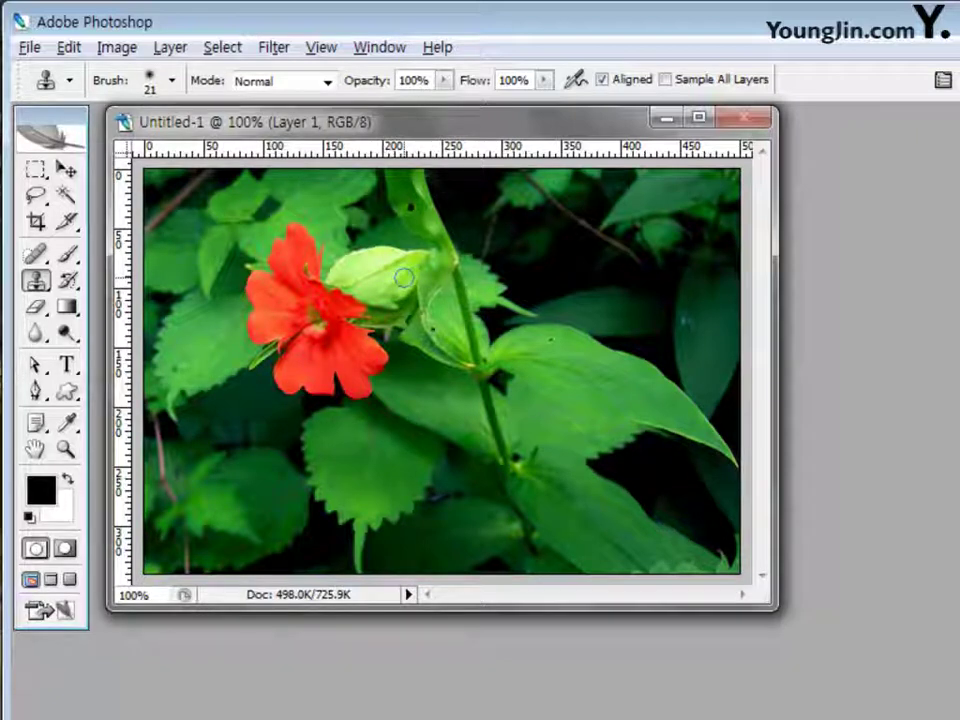
key("bracketright")
key("bracketright")
key("bracketright")
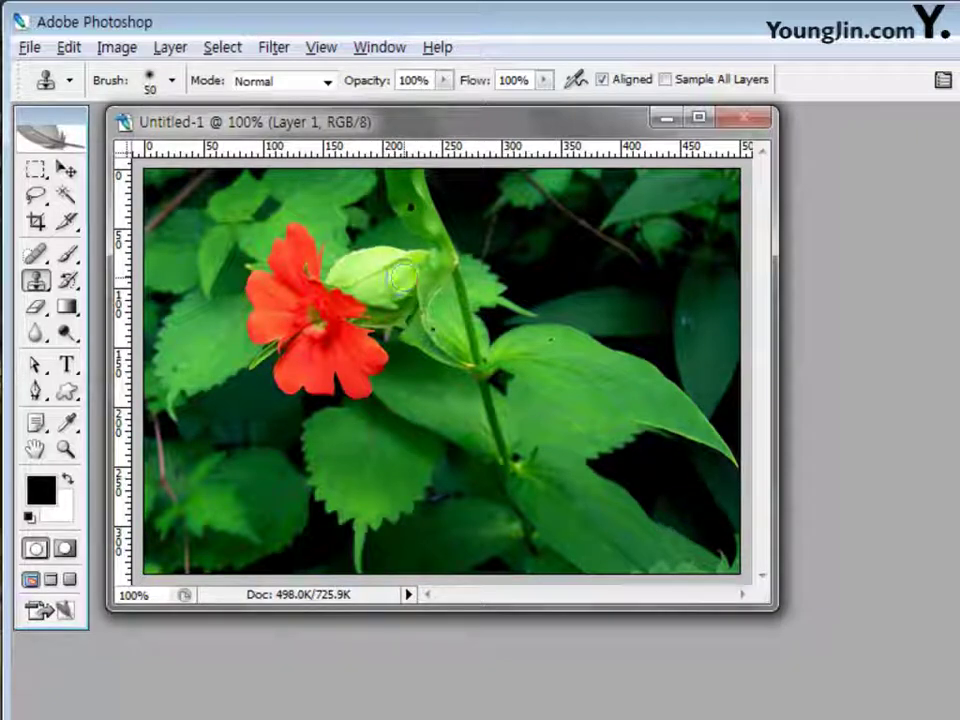
key("bracketright")
key("bracketright")
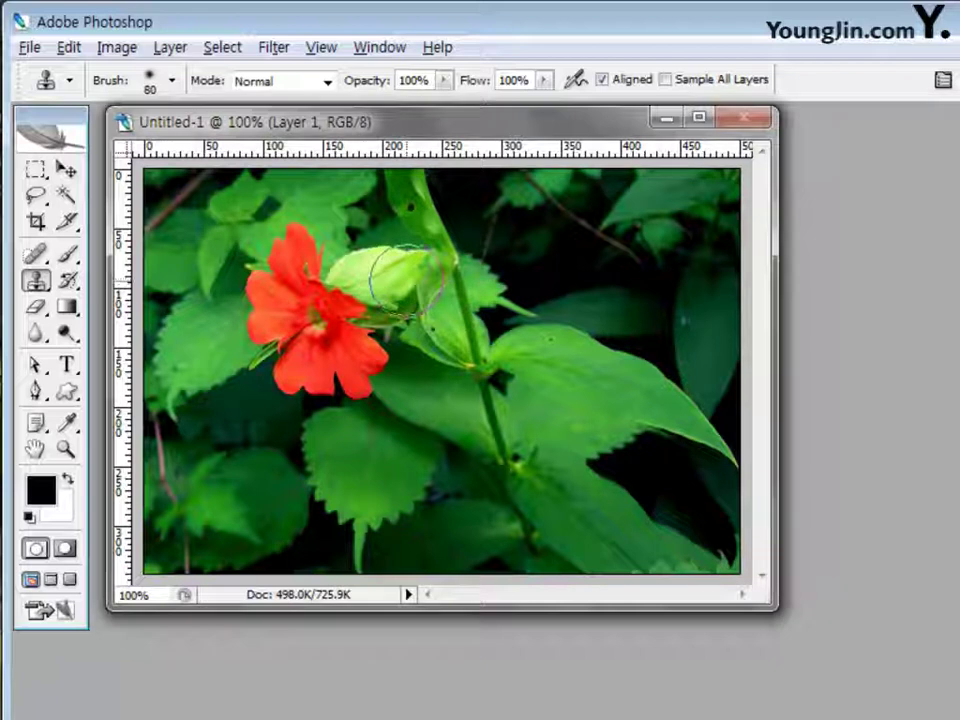
key("bracketleft")
key("bracketleft")
key("bracketleft")
key("bracketleft")
key("bracketleft")
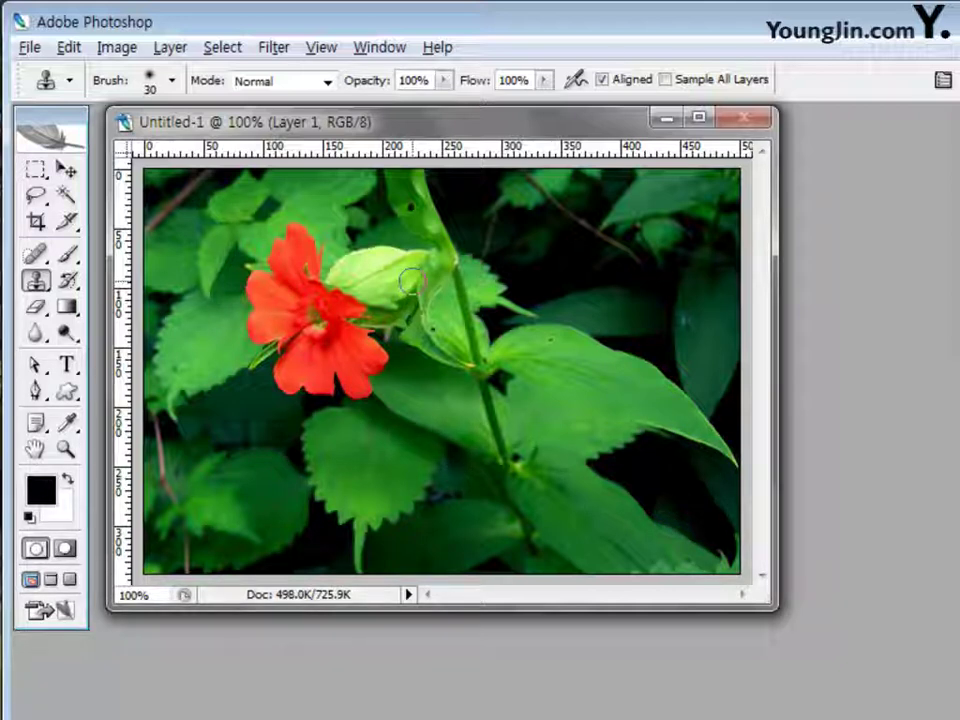
- Clone the complete red flower and its green bud onto the dark leaves in the right half of the photo
left_click(540, 251)
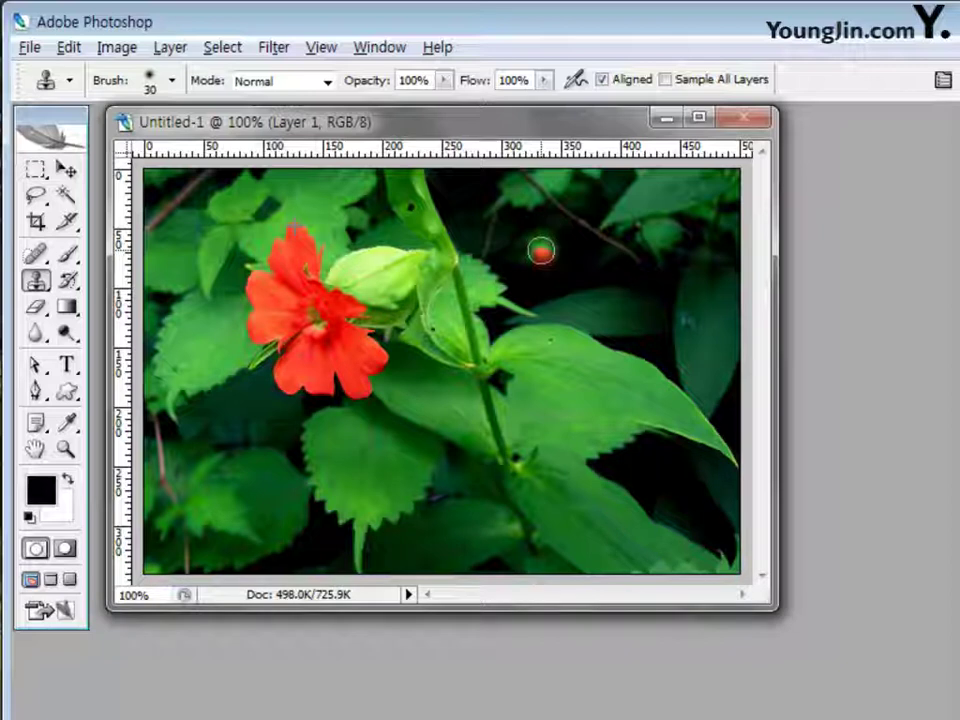
mouse_move(540, 251)
left_mouse_down()
mouse_move(528, 297)
mouse_move(497, 313)
mouse_move(508, 356)
mouse_move(533, 379)
mouse_move(535, 413)
mouse_move(569, 406)
mouse_move(581, 388)
mouse_move(609, 413)
mouse_move(623, 383)
mouse_move(589, 313)
mouse_move(631, 317)
mouse_move(666, 283)
mouse_move(614, 278)
mouse_move(595, 307)
mouse_move(631, 301)
mouse_move(613, 291)
mouse_move(545, 316)
mouse_move(548, 255)
left_mouse_up()
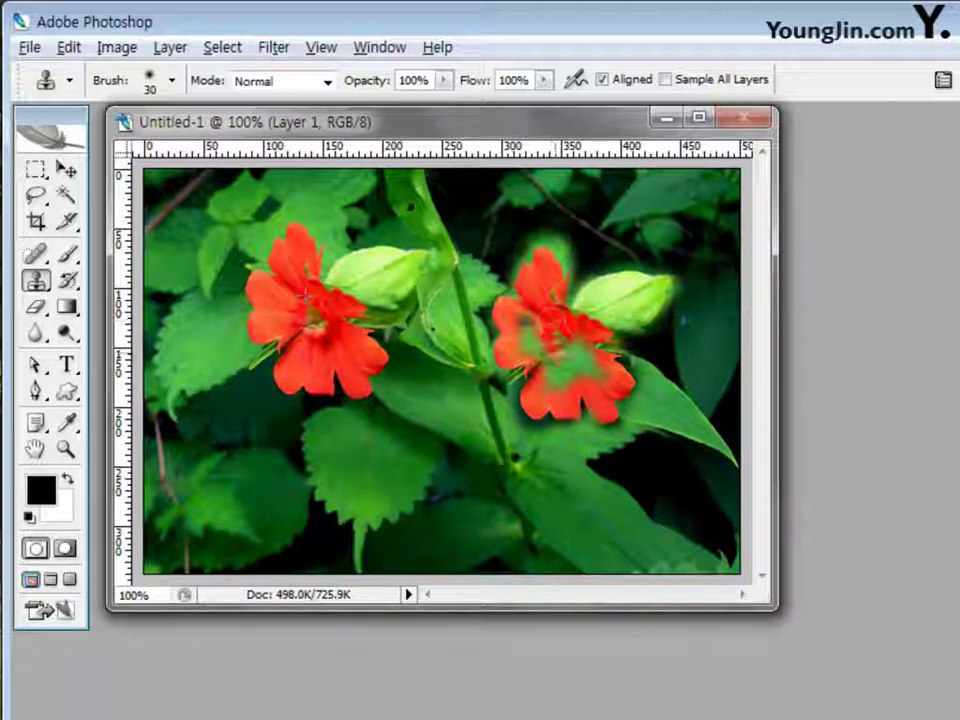
mouse_move(575, 345)
left_mouse_down()
mouse_move(557, 358)
mouse_move(568, 382)
mouse_move(582, 361)
mouse_move(562, 350)
left_mouse_up()
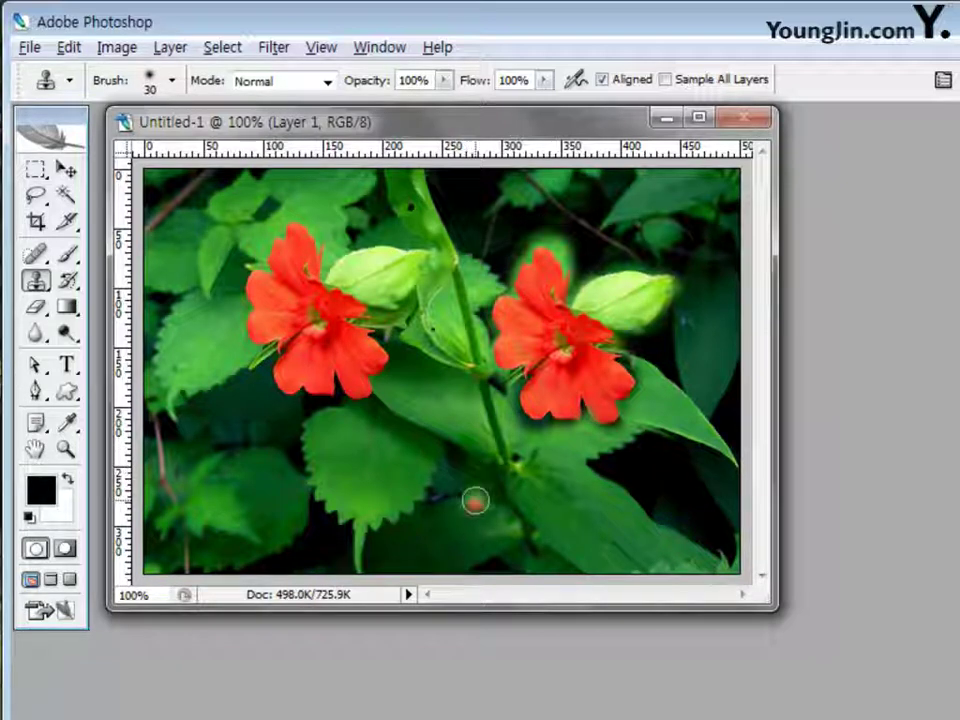
- Clone the upper part of the red flower at the photo's bottom edge, just right of the centre
mouse_move(474, 499)
left_mouse_down()
mouse_move(436, 580)
mouse_move(517, 578)
left_mouse_up()
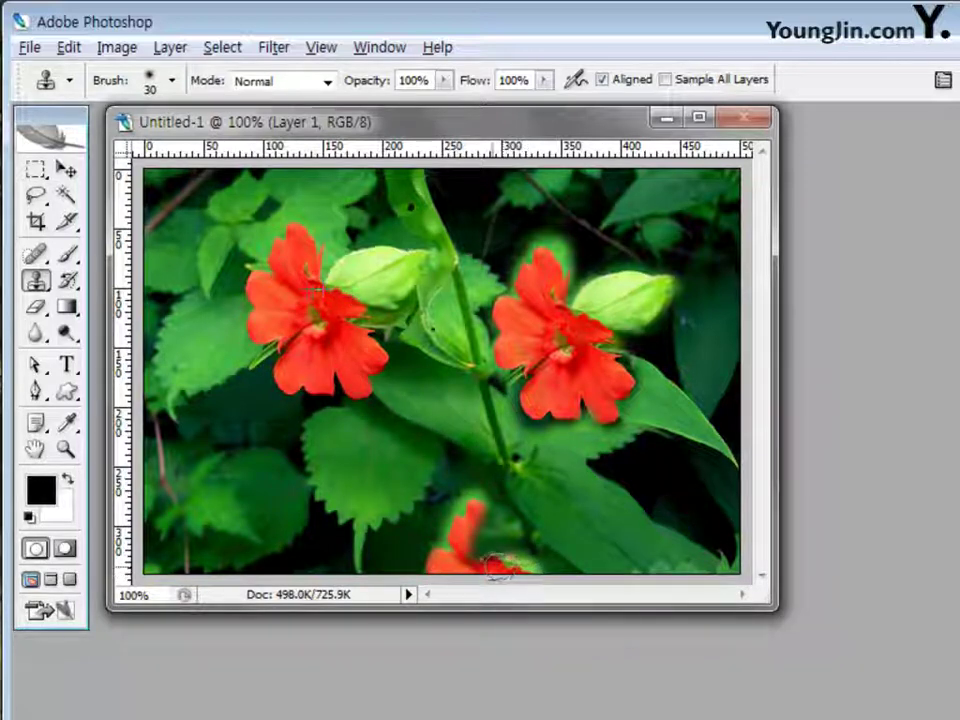
left_click_drag(482, 546, 484, 518)
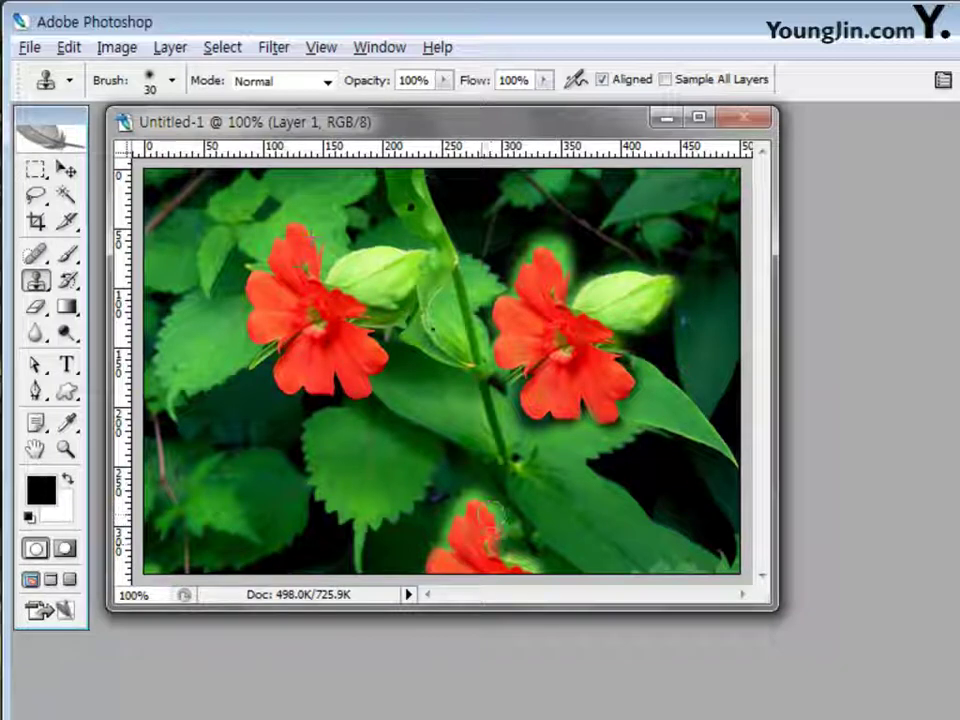
left_click_drag(484, 568, 478, 572)
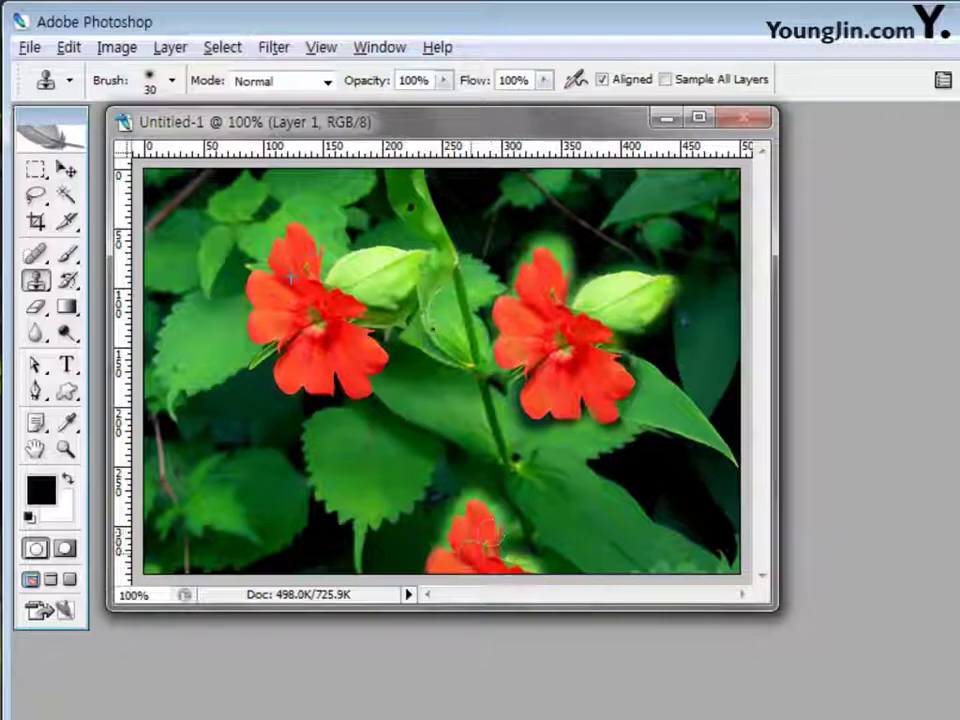
left_click_drag(480, 540, 427, 565)
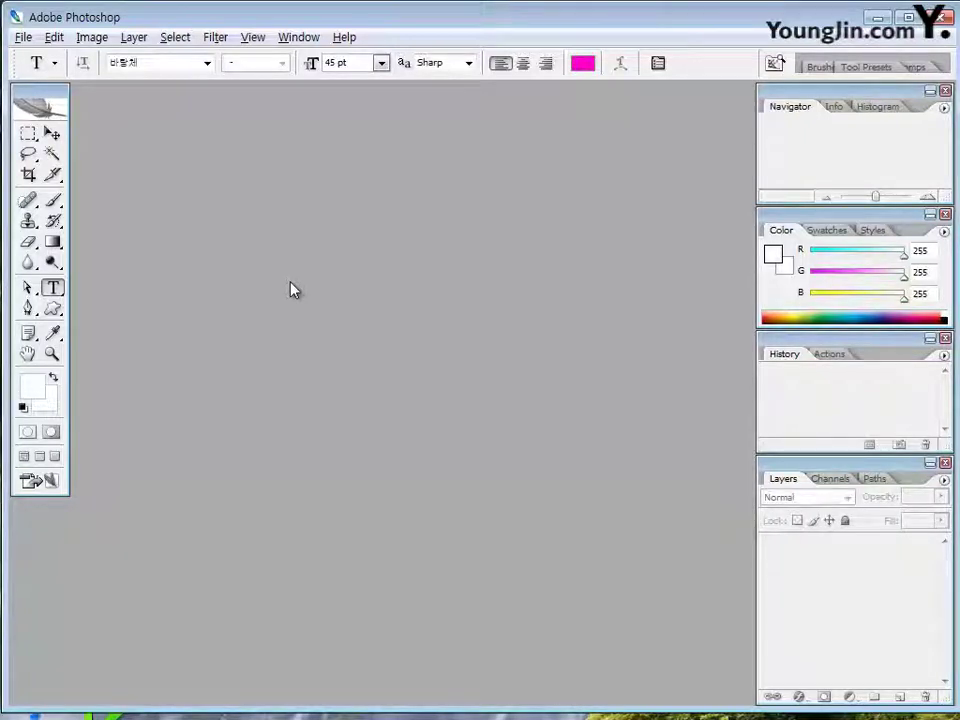
- Create a new document 450 pixels wide and 350 pixels high, and enlarge its window to show the whole canvas
key("ctrl+n")
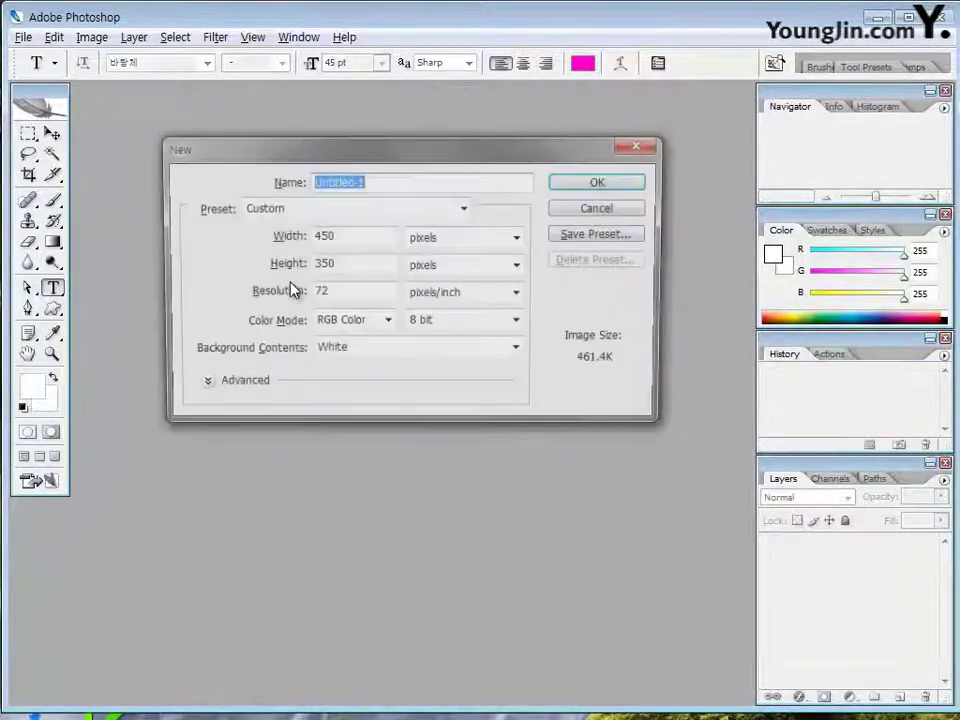
left_click_drag(336, 236, 303, 236)
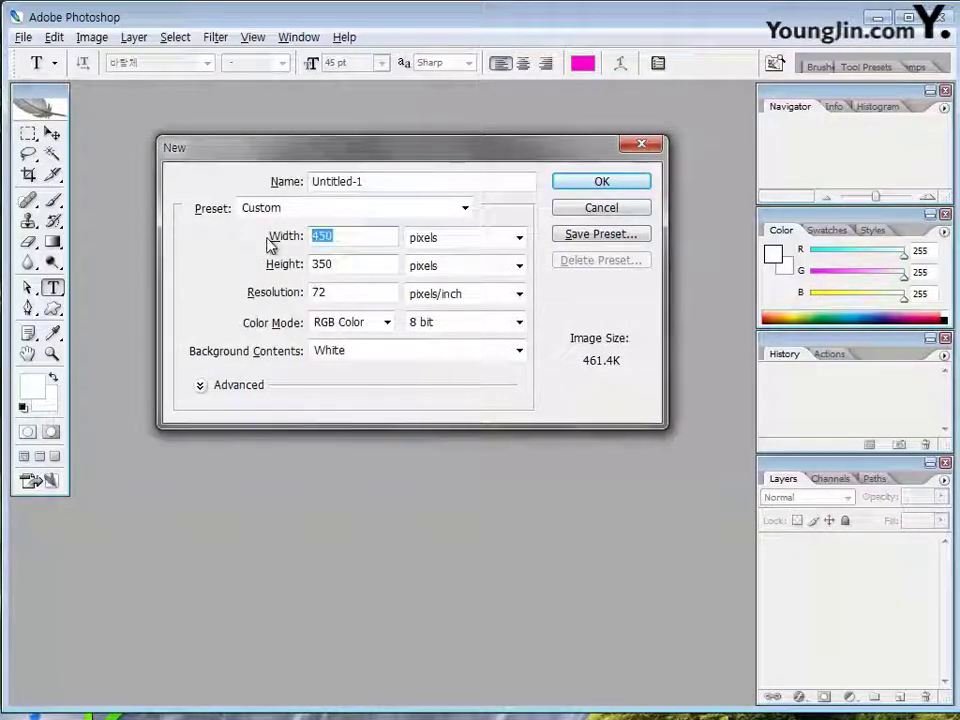
type("450")
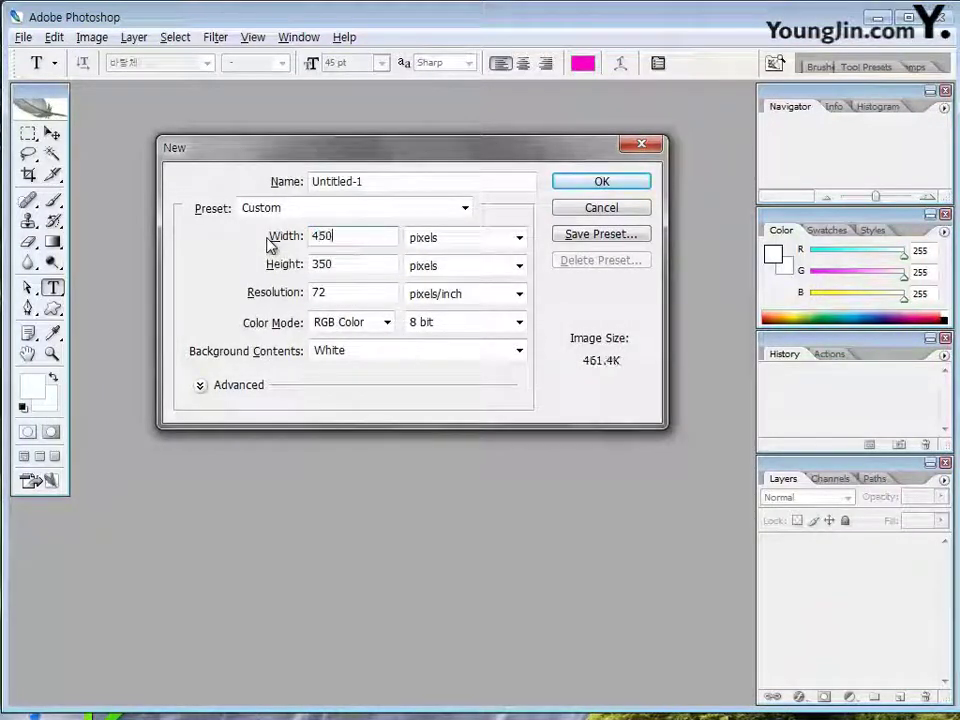
key("Tab")
type("350")
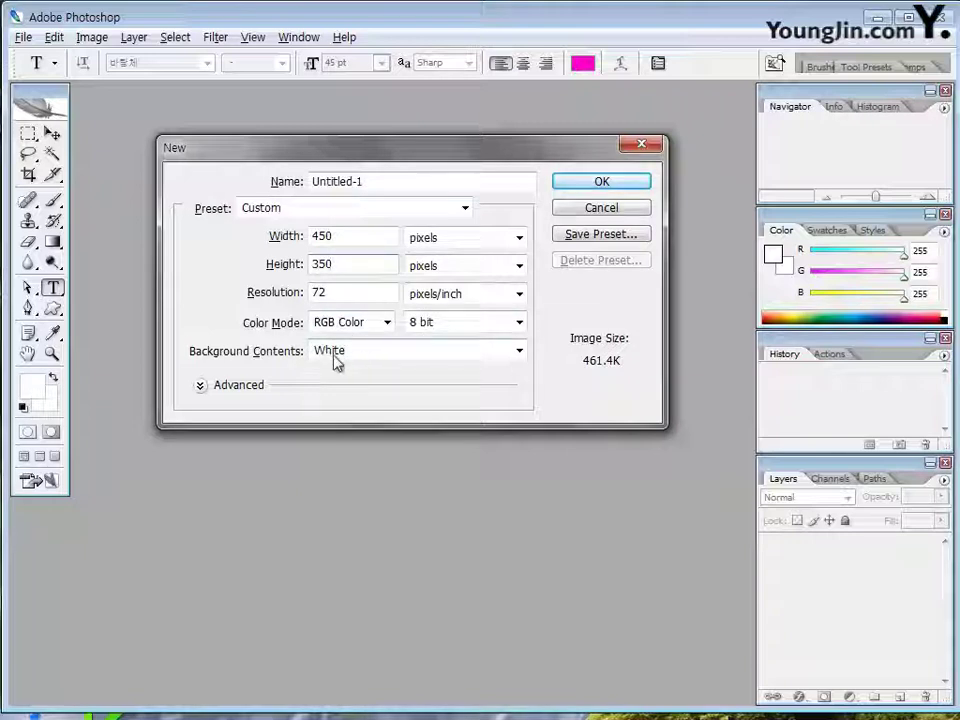
left_click(608, 183)
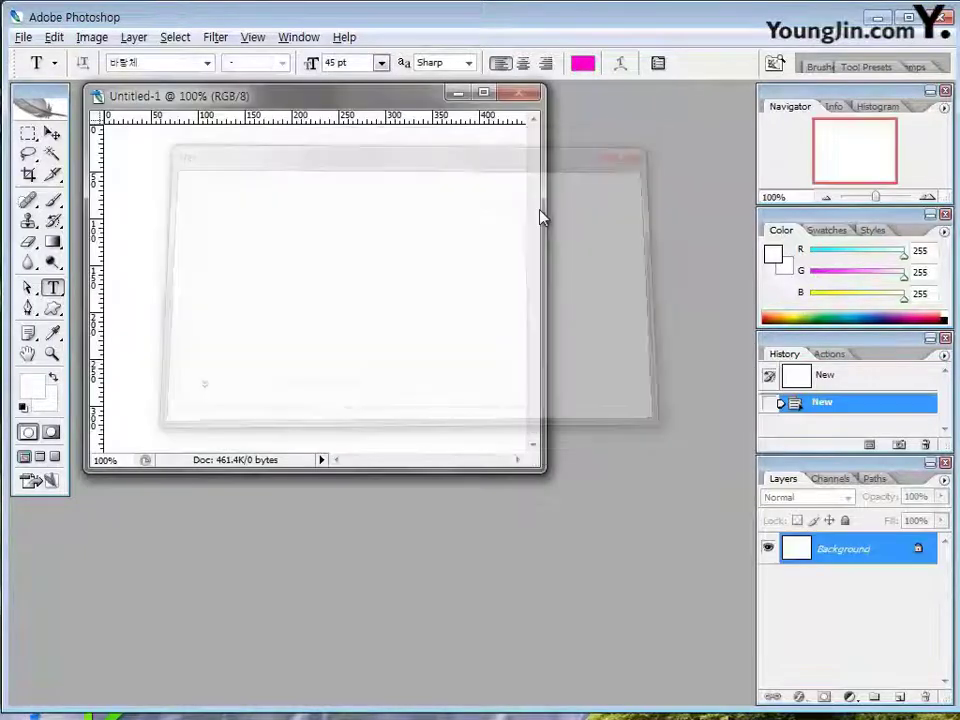
left_click_drag(555, 478, 561, 491)
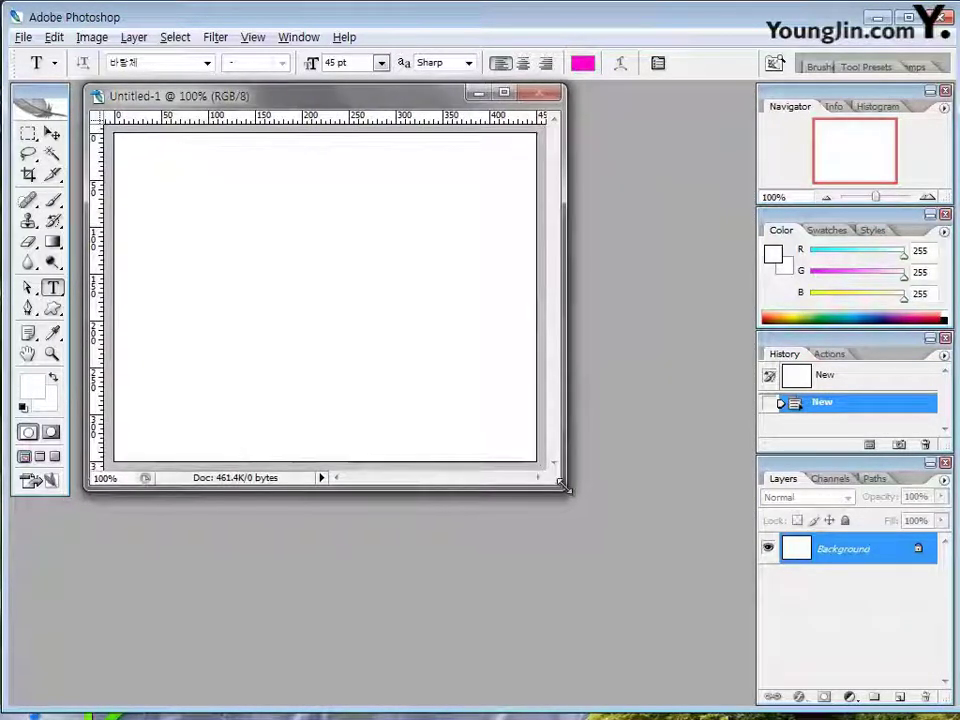
- Open the photos 1급-4, 1급-5 and 1급-6 together, and move the 1급-6 and 1급-5 windows out of the way
double_click(645, 187)
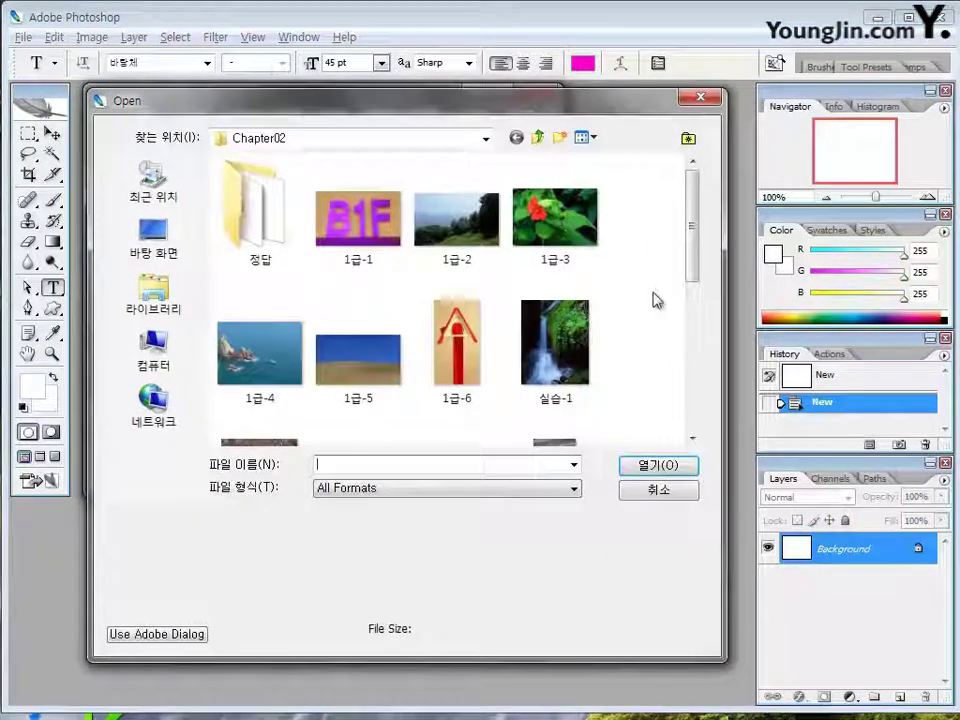
left_click(260, 350)
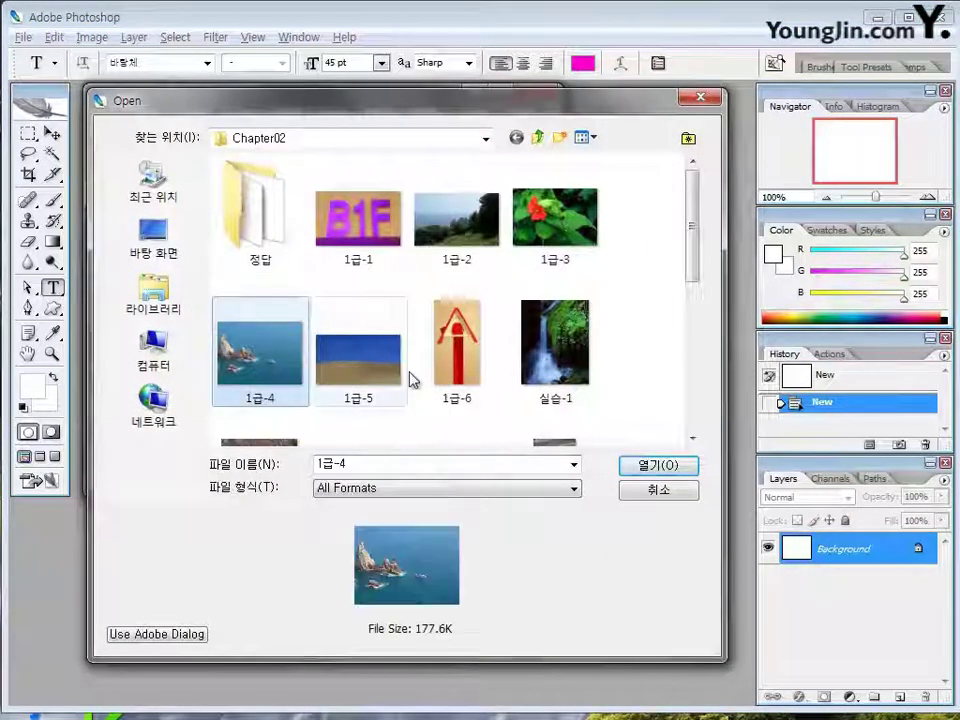
left_click(470, 368, "shift")
left_click(647, 466)
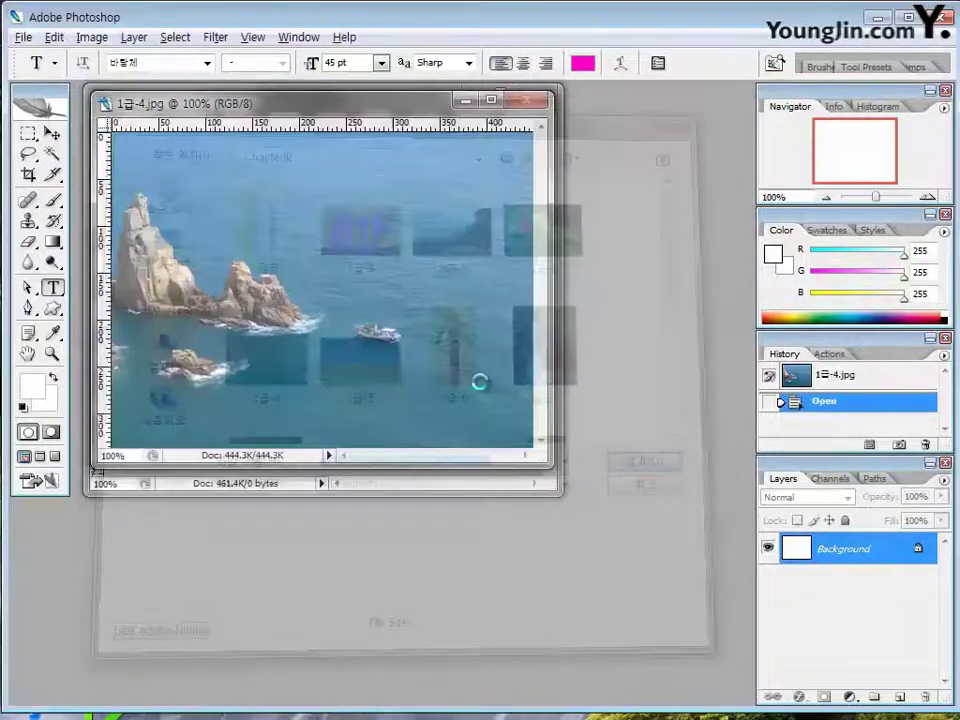
left_click_drag(265, 125, 386, 523)
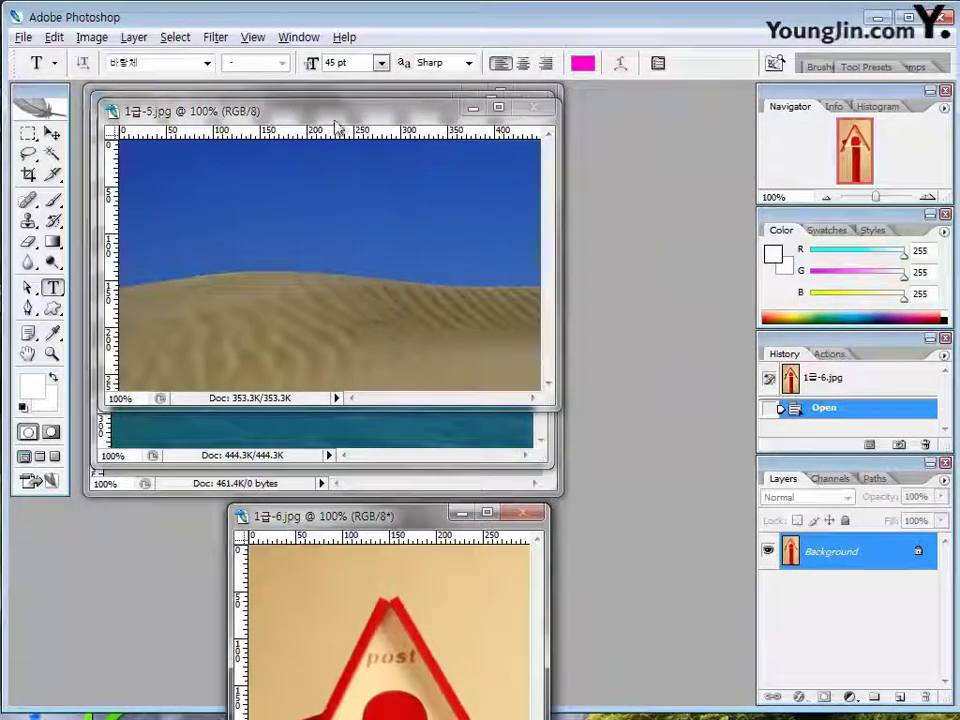
left_click_drag(300, 111, 280, 549)
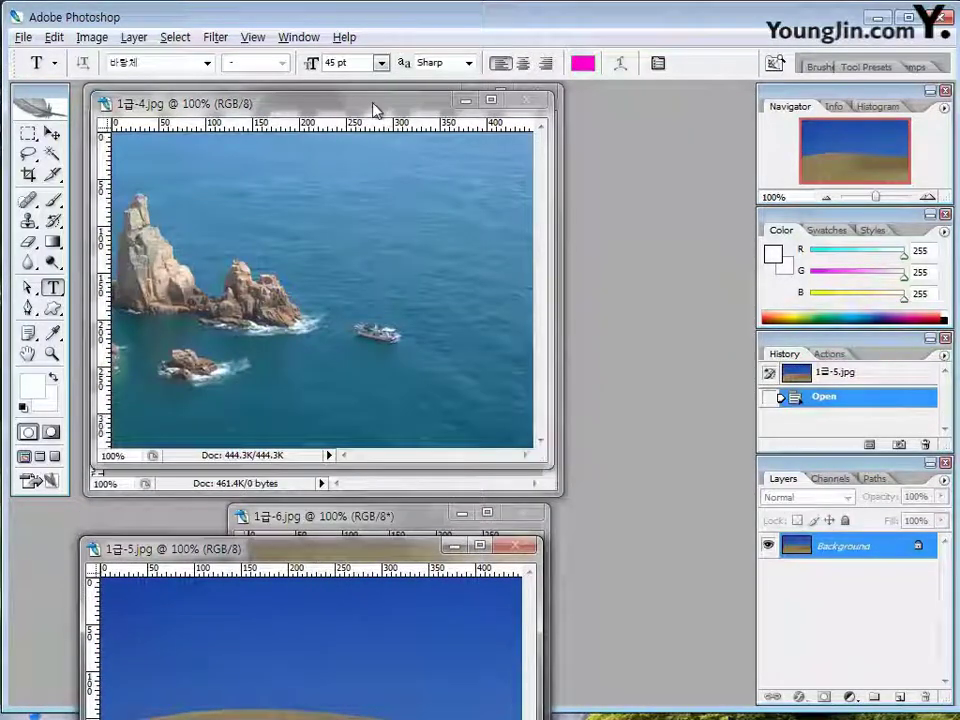
- Copy the 1급-4 sea photo into Untitled-1 with the Move tool, aligned to the canvas's top edge
left_click_drag(375, 104, 400, 349)
left_click(53, 133)
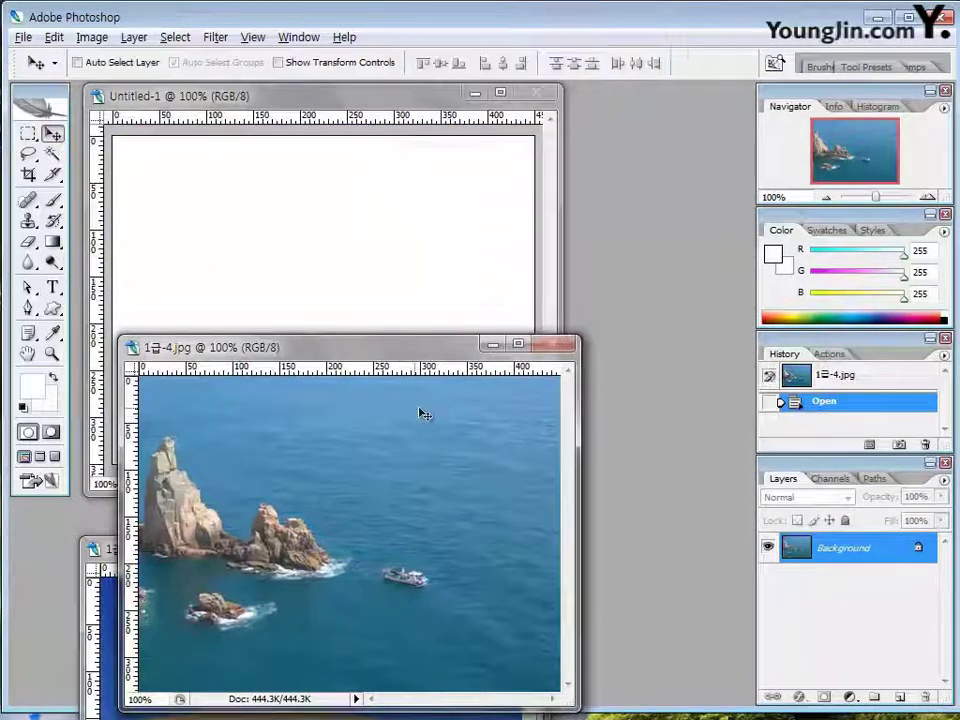
left_click_drag(414, 433, 388, 255)
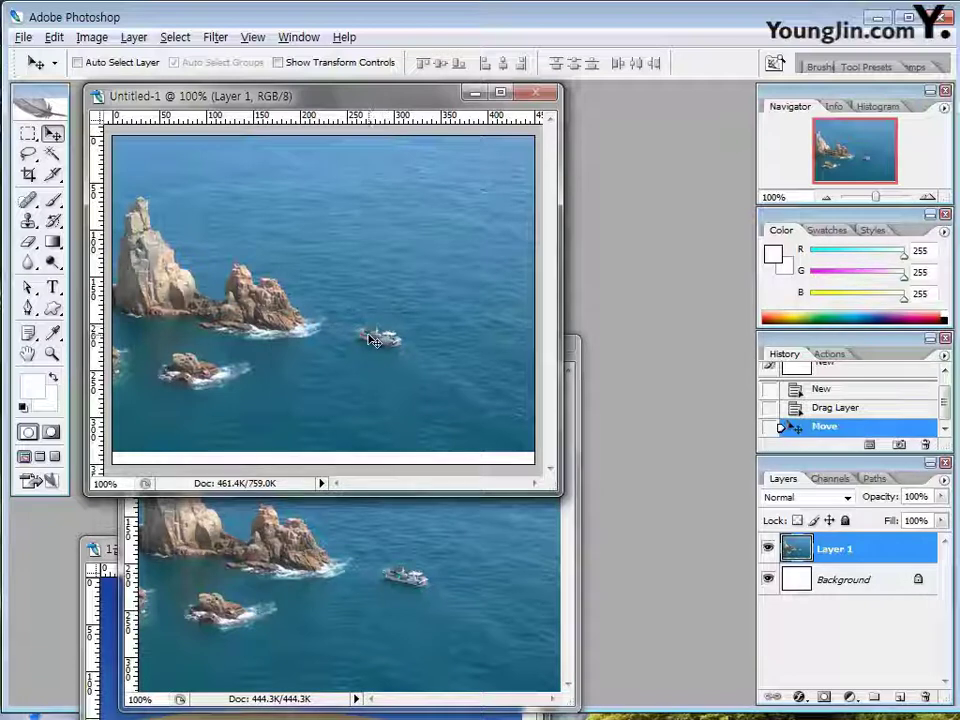
- Remove the boat by cloning nearby sea water over it with the Clone Stamp, including its leftover white trace
left_click(30, 222)
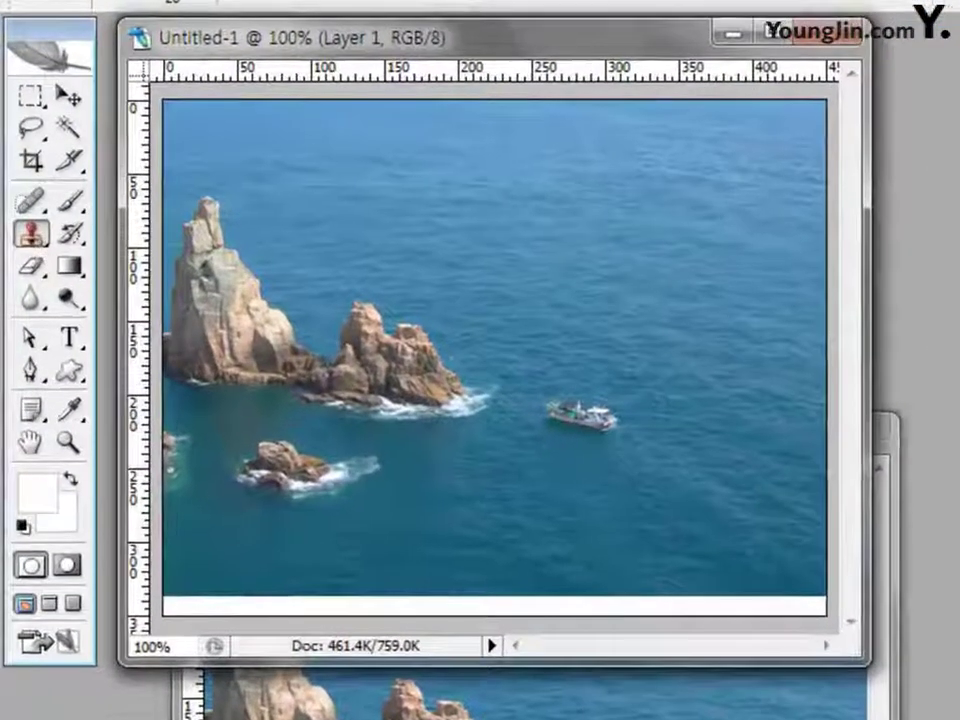
left_click(579, 379, "alt")
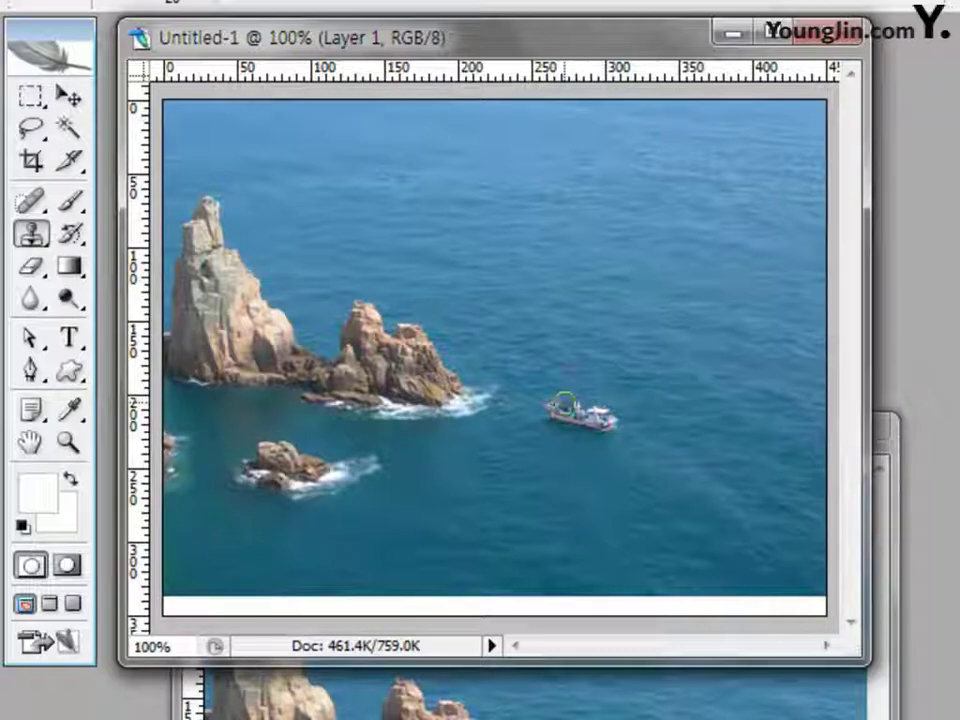
mouse_move(578, 402)
left_mouse_down()
mouse_move(622, 427)
mouse_move(549, 407)
mouse_move(560, 424)
left_mouse_up()
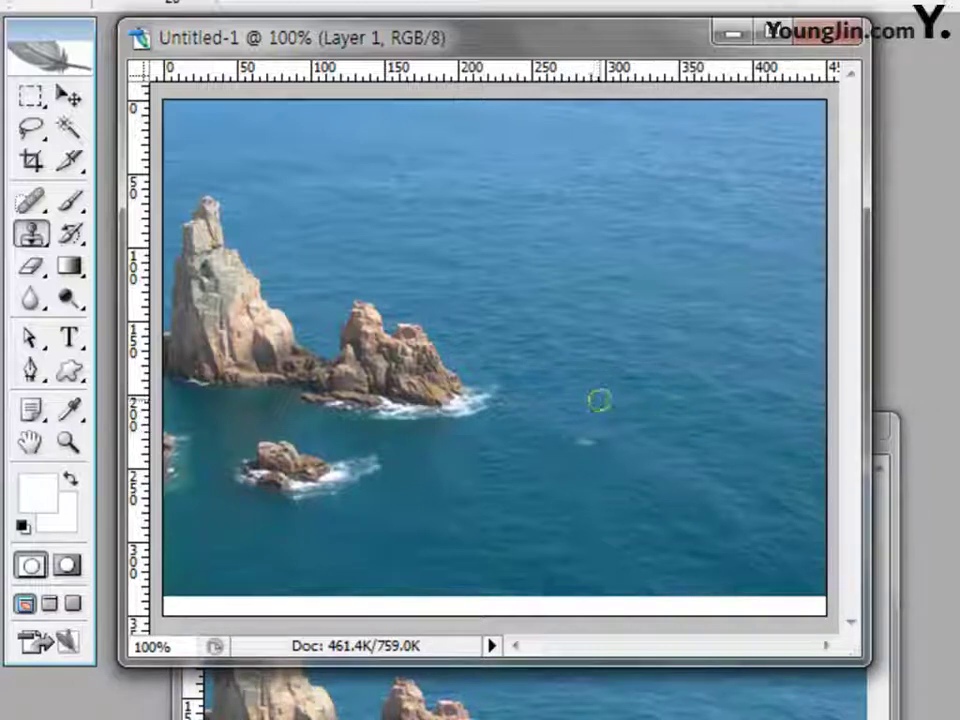
left_click(600, 401, "alt")
left_click_drag(579, 435, 600, 438)
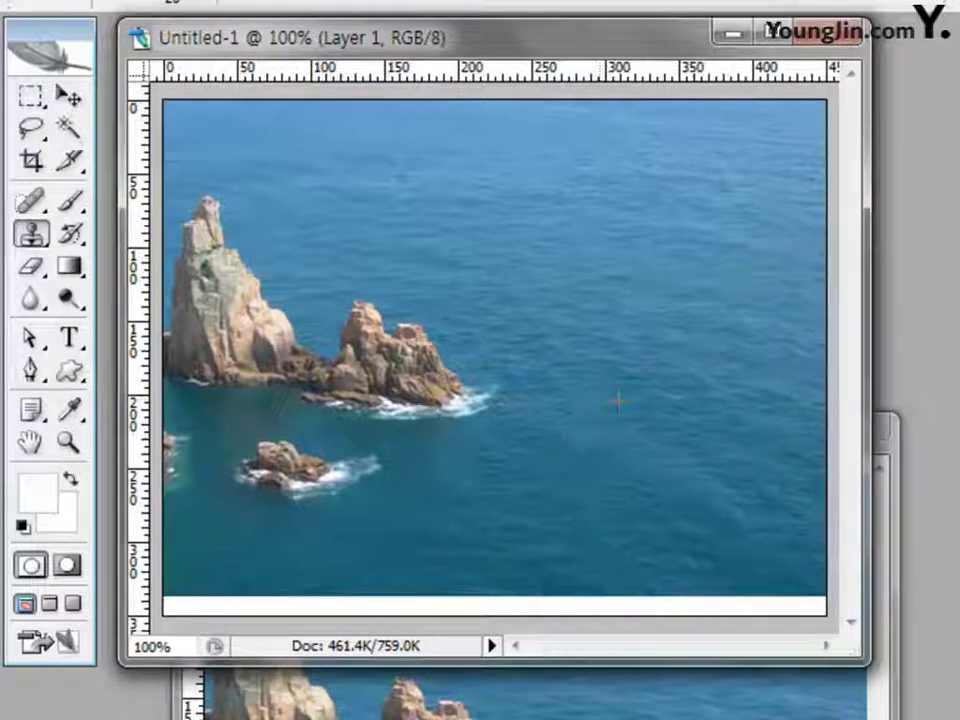
left_click(667, 415, "alt")
left_click(536, 461)
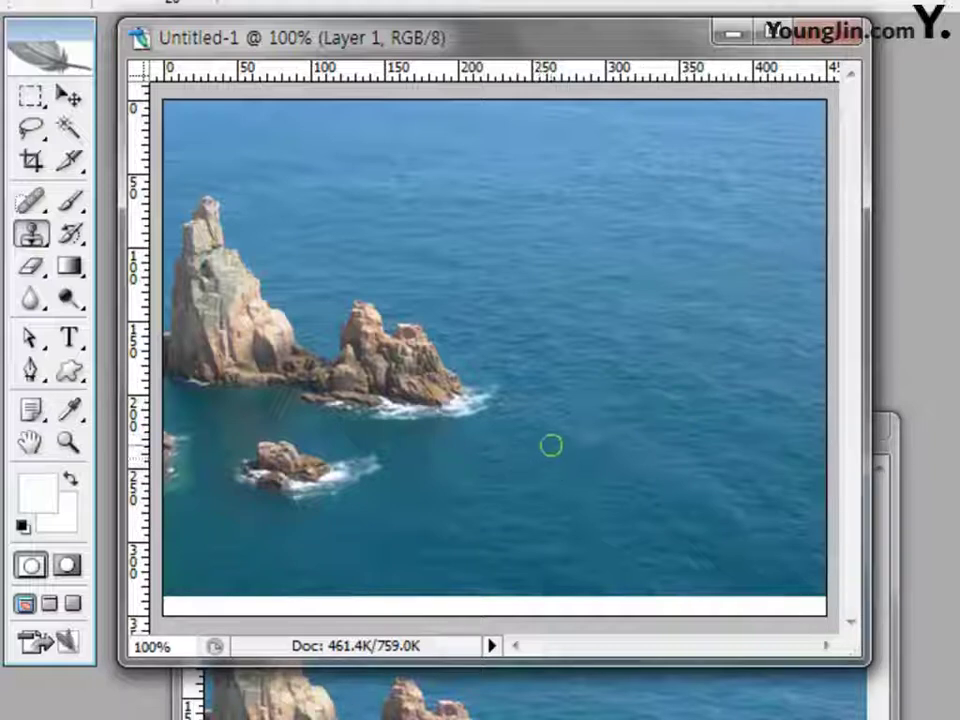
- Touch up the sea with the Clone Stamp and apply a Motion Blur to Layer 1 with angle 0° and distance 10 pixels
left_click(538, 414, "alt")
left_click(562, 435)
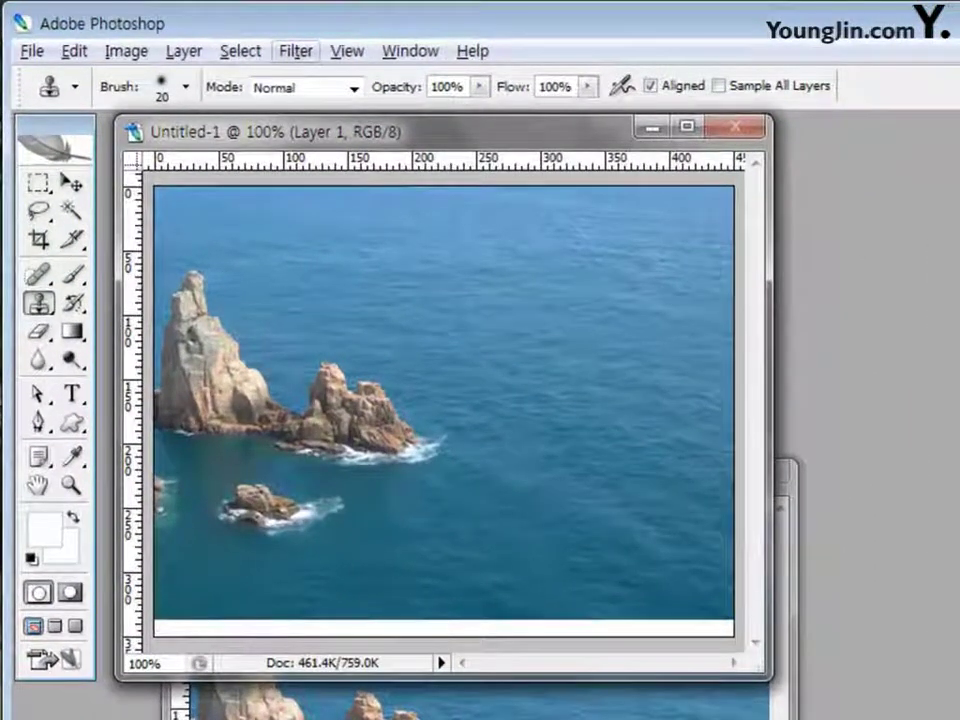
left_click(296, 51)
mouse_move(60, 264)
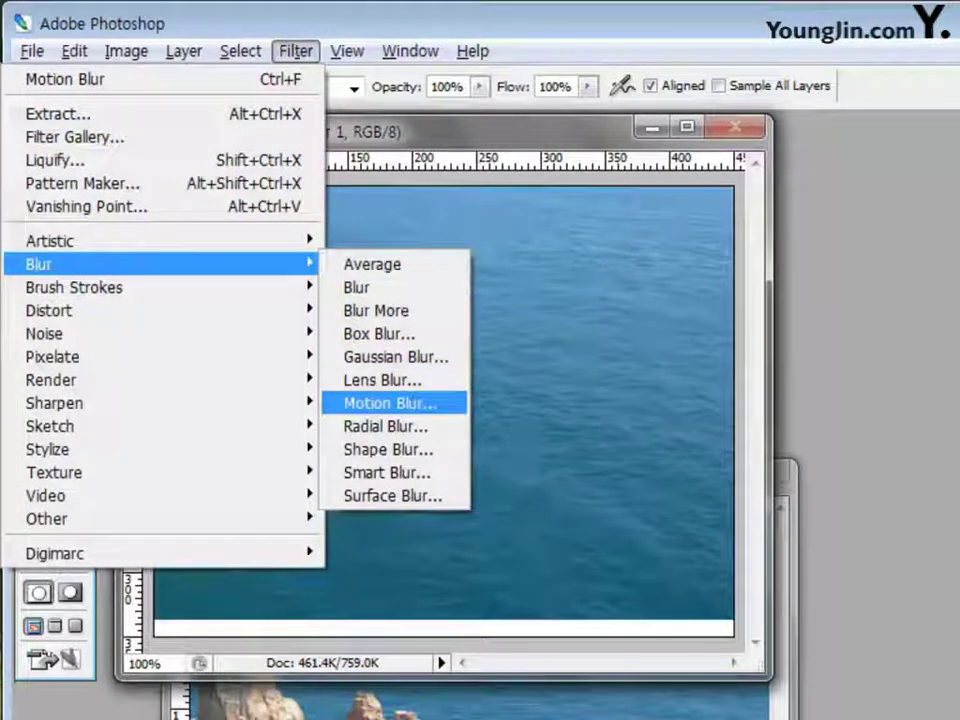
left_click(390, 403)
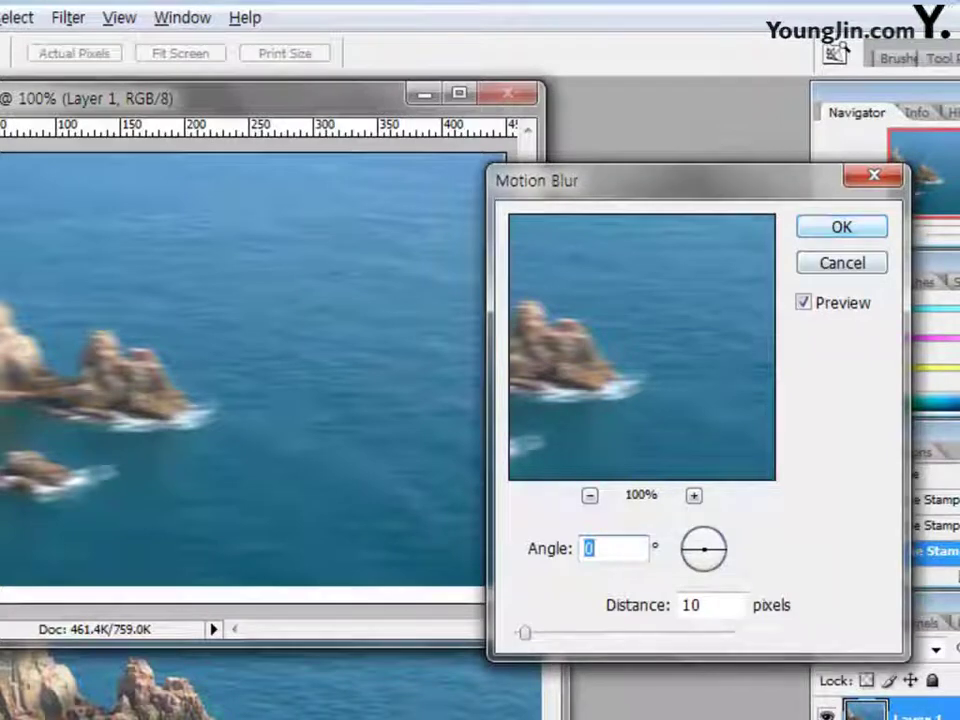
key("Return")
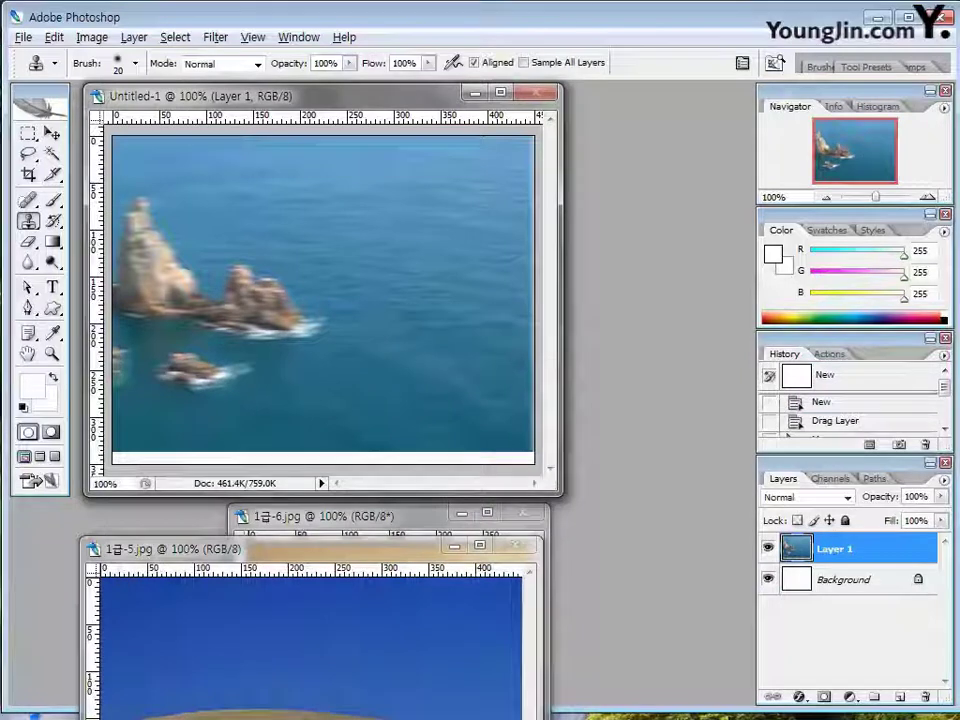
- Copy the 1급-5 desert photo into Untitled-1 with the Move tool, aligned to the canvas's bottom edge, and close 1급-5
left_click_drag(340, 549, 433, 358)
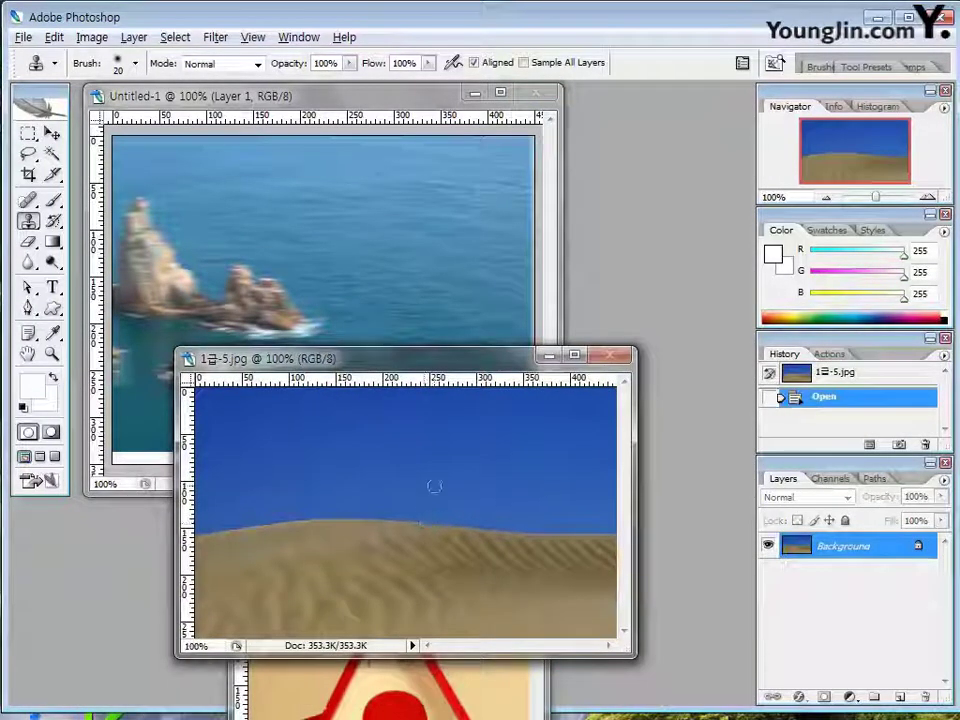
key("v")
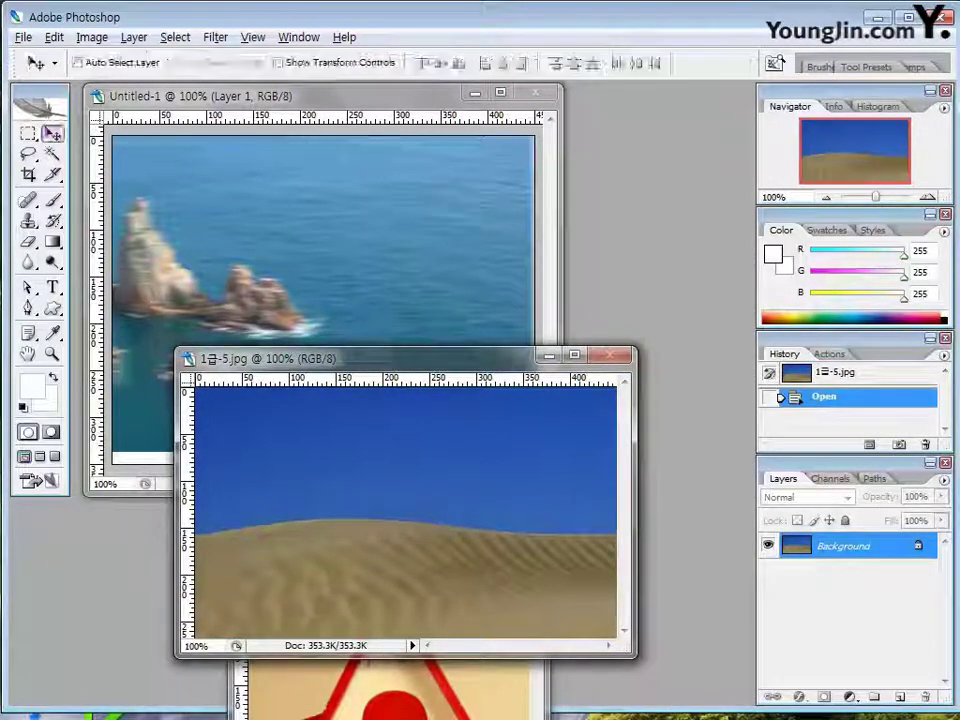
left_click_drag(381, 511, 385, 375)
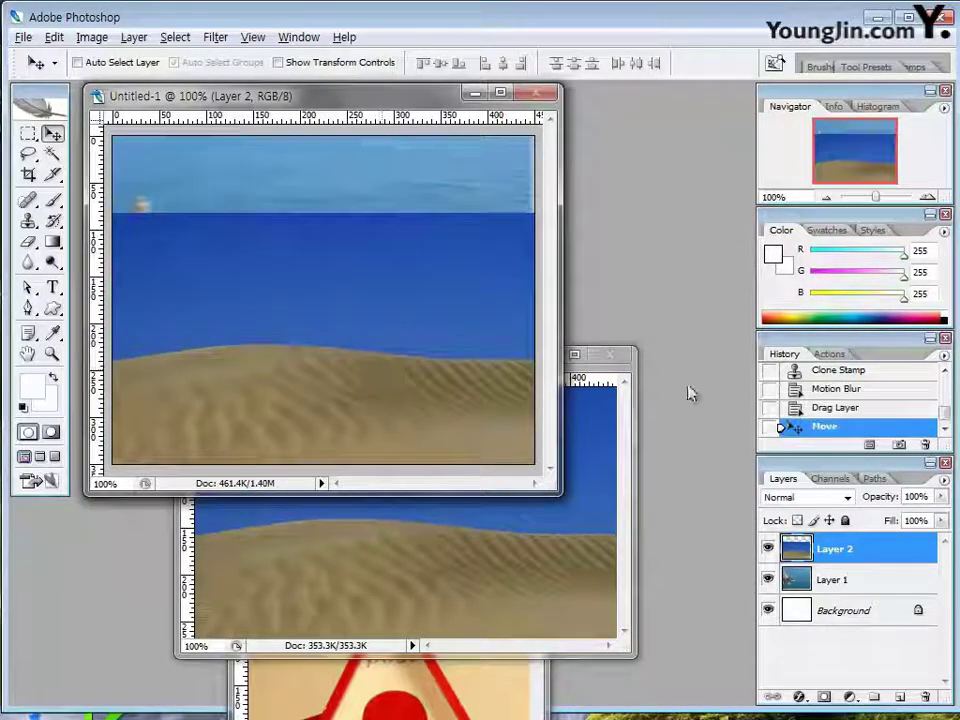
left_click(610, 354)
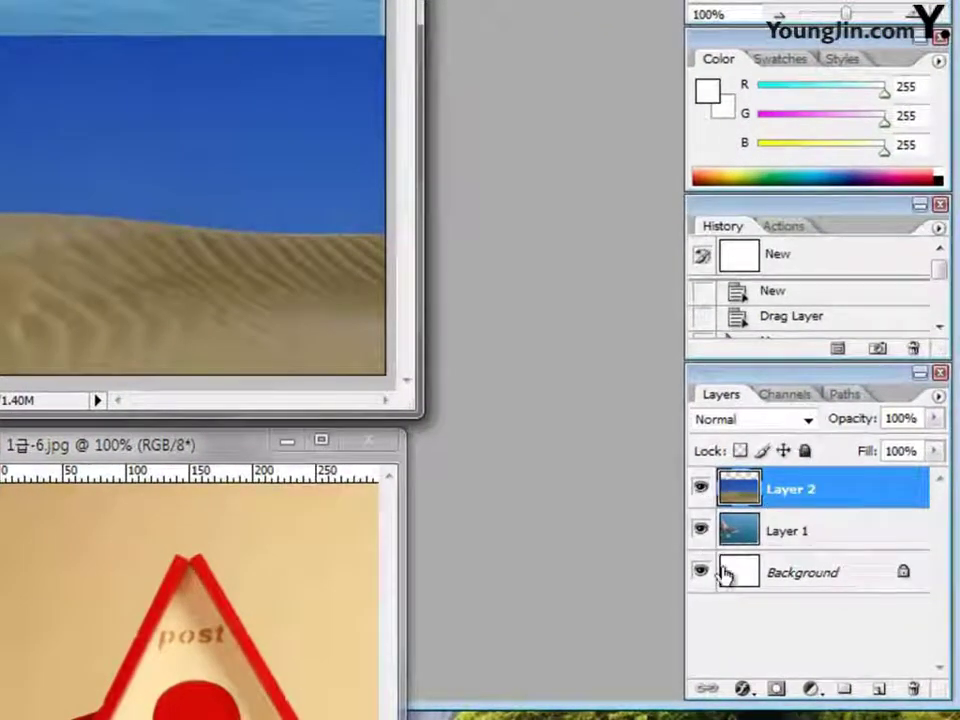
- Add a layer mask to Layer 2 and set the Gradient tool to the Black, White preset
left_click(777, 692)
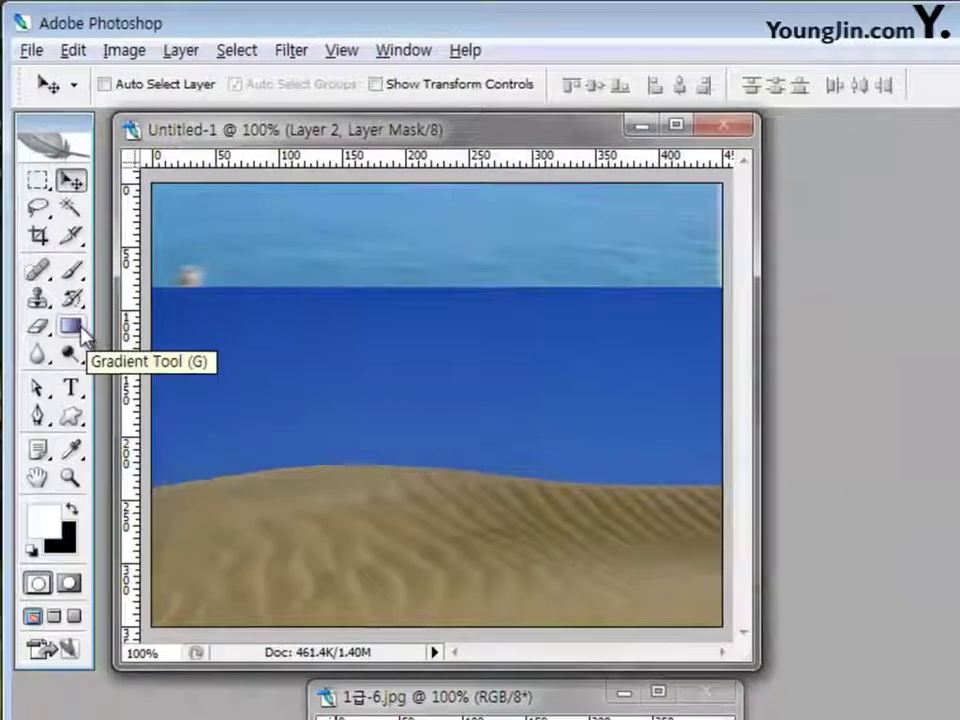
left_click(78, 329)
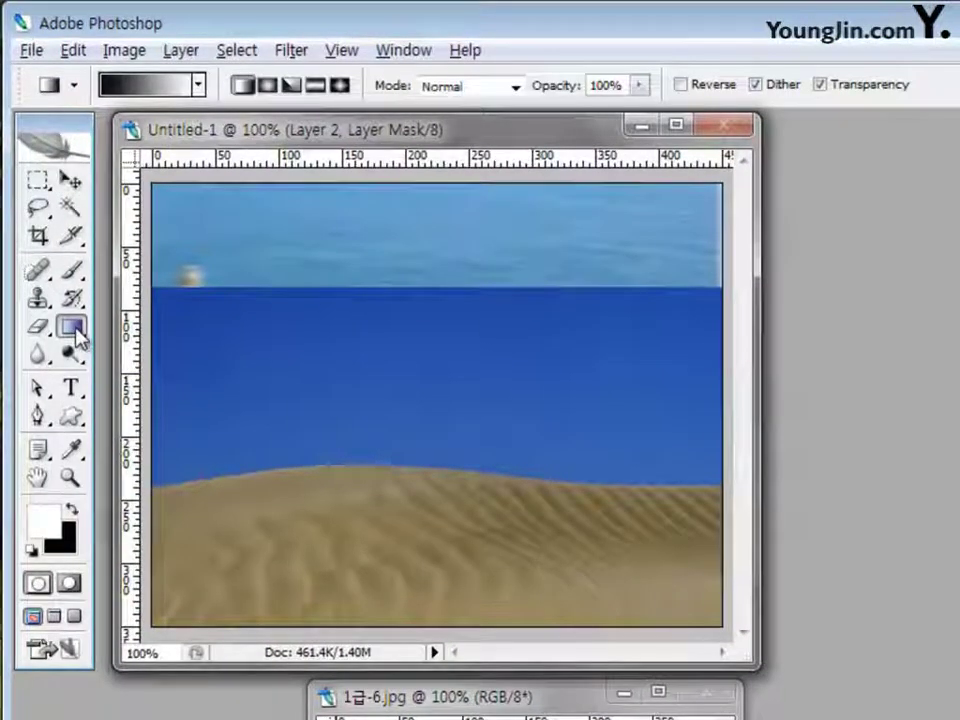
left_click(140, 90)
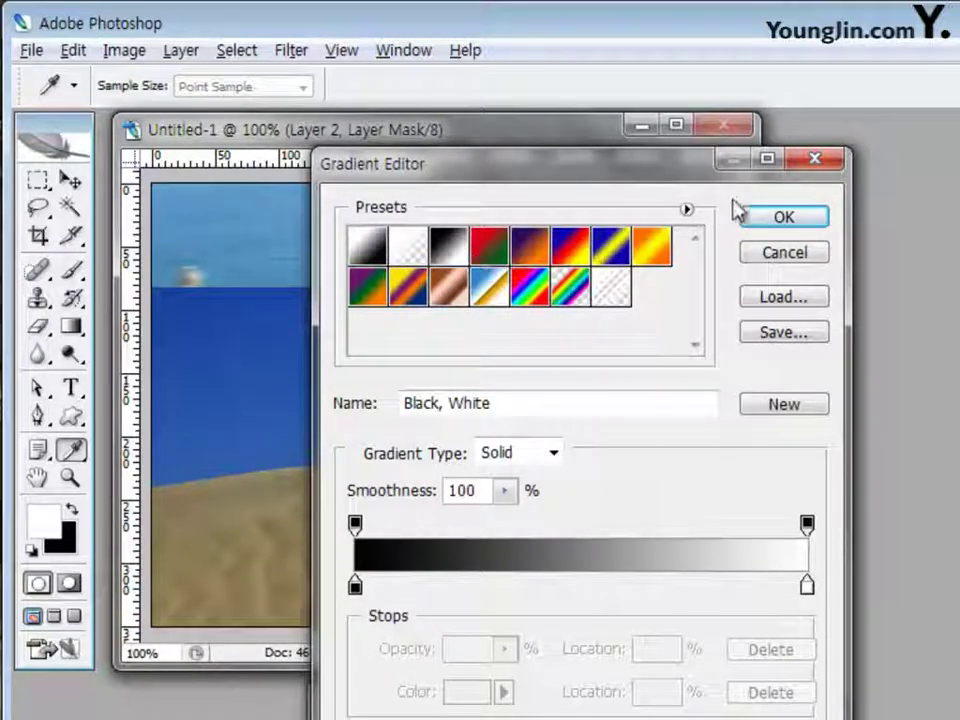
left_click(766, 228)
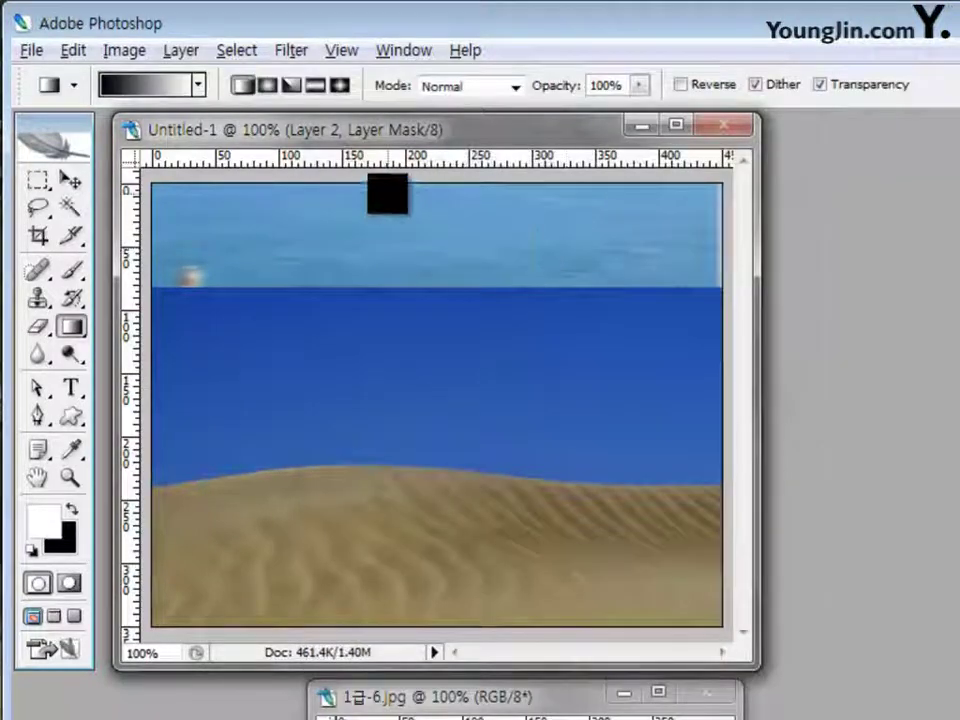
left_click(200, 86)
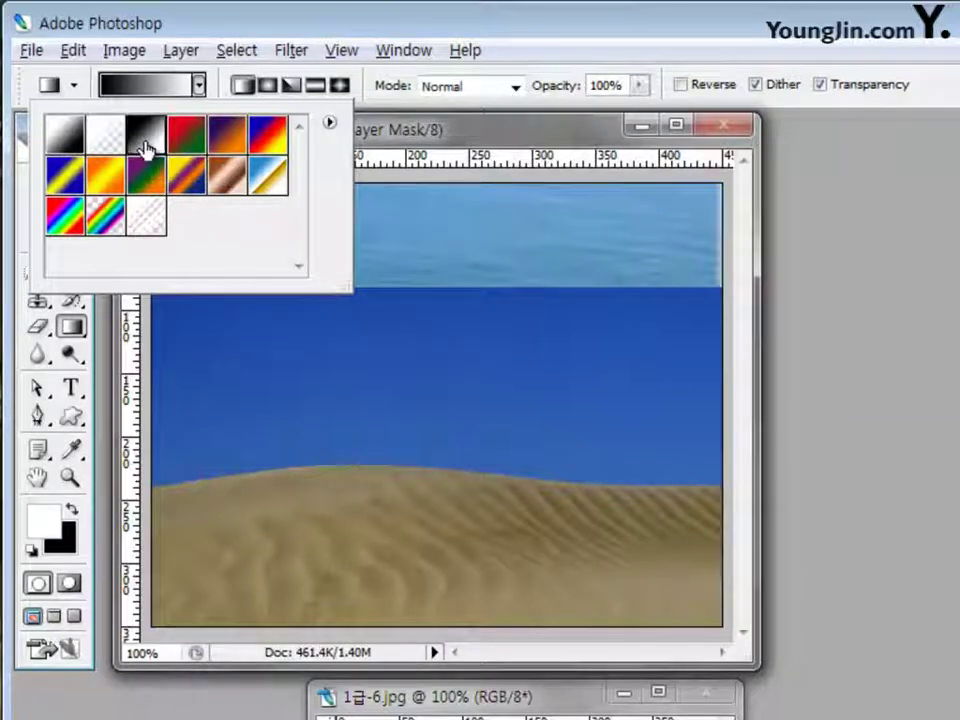
left_click(868, 221)
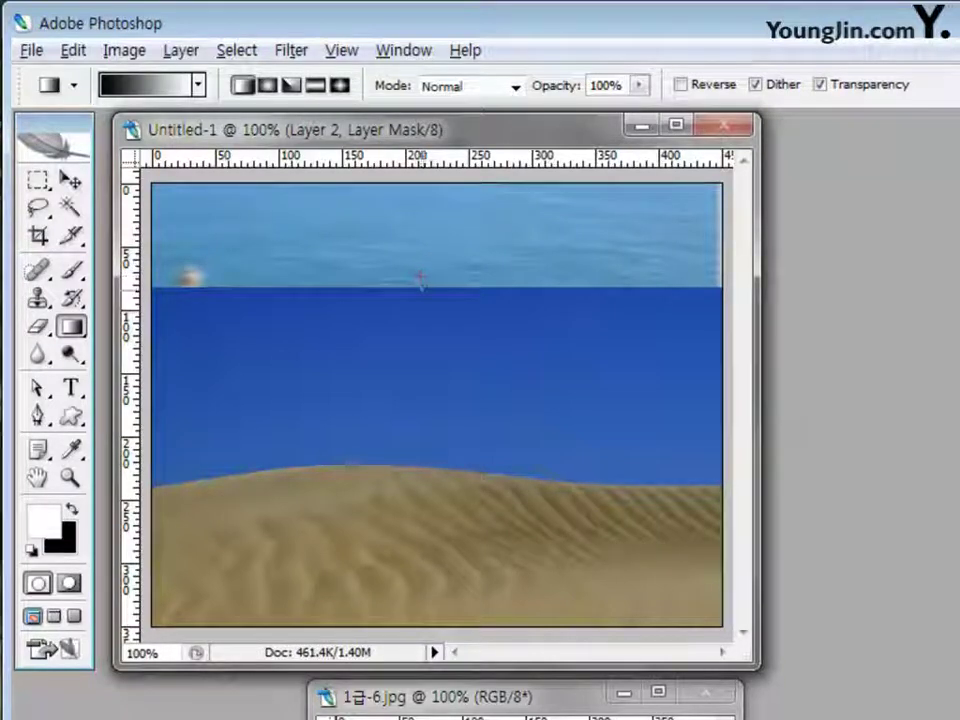
- Try Black, White gradients of different lengths and directions on Layer 2's mask, undoing each one
left_click_drag(420, 276, 421, 433)
left_click_drag(421, 542, 421, 542)
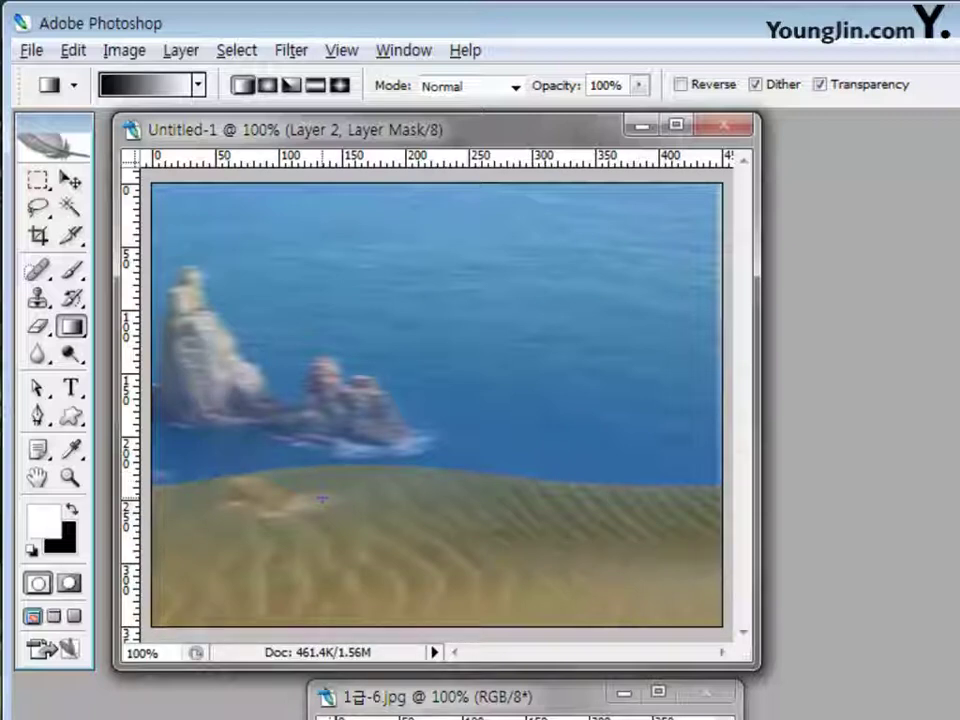
left_click_drag(322, 497, 491, 440)
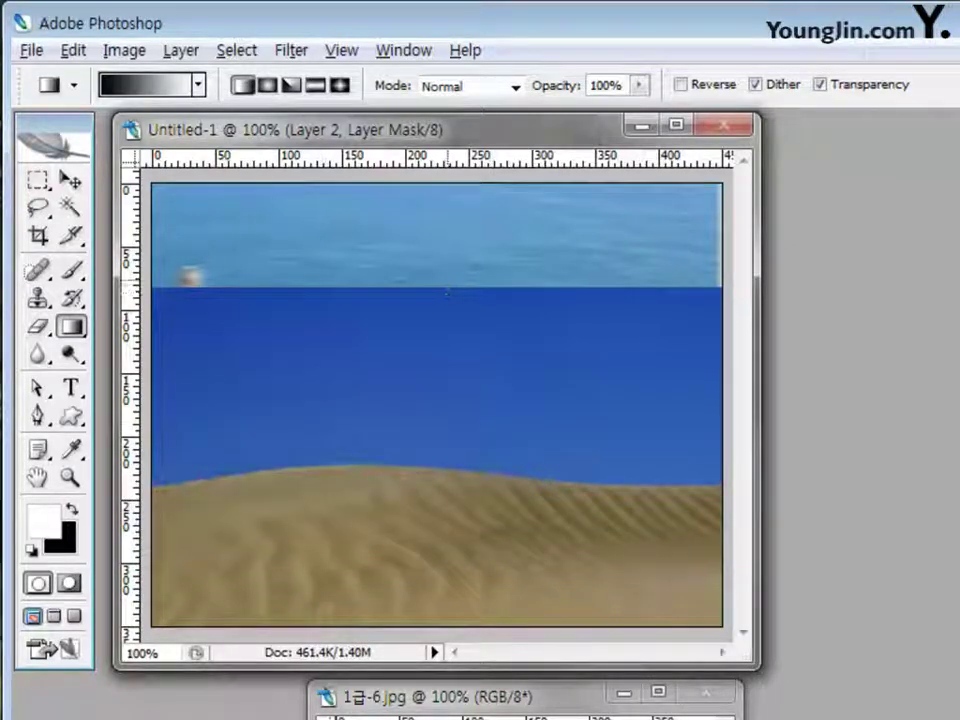
left_click_drag(447, 318, 447, 319)
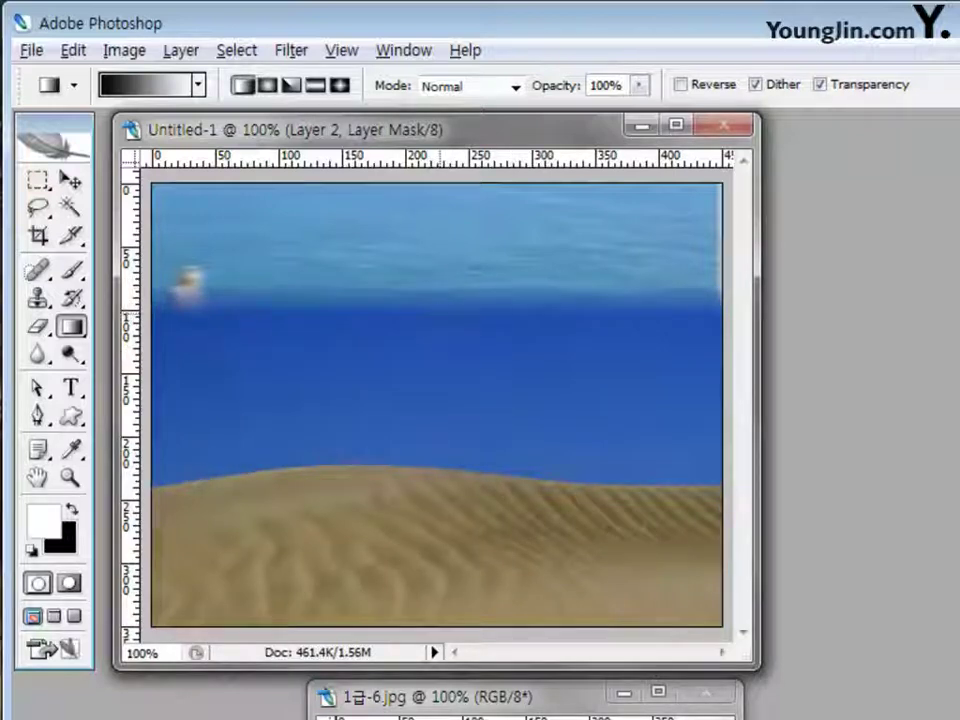
key("ctrl+z")
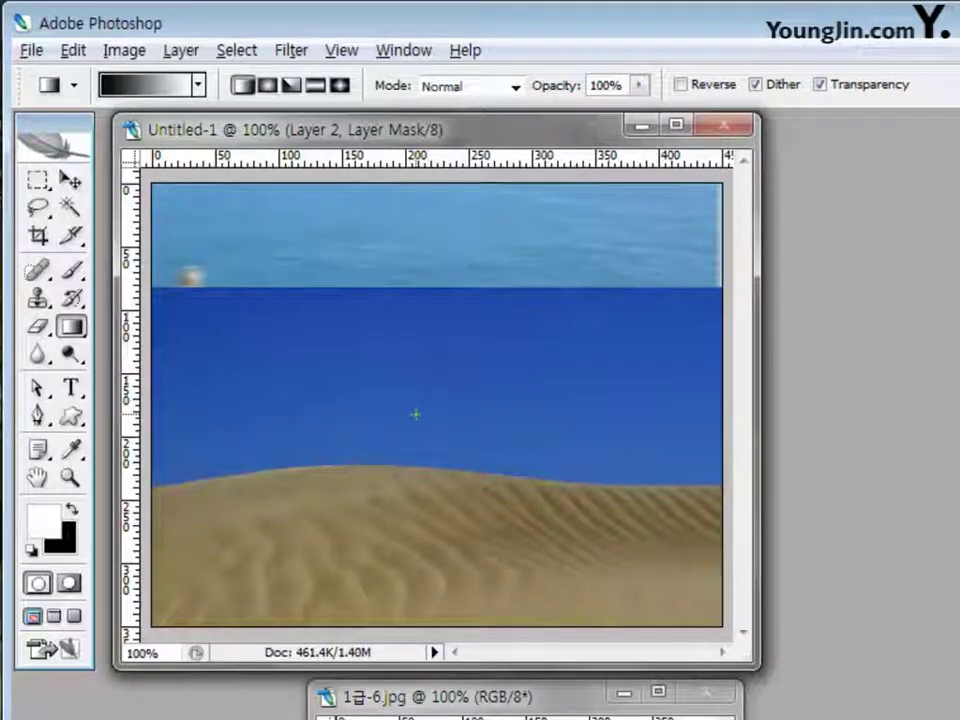
- Mask out the desert's blue sky with a short vertical Black, White gradient on Layer 2's mask, and target the layer's image
left_click_drag(415, 412, 415, 410)
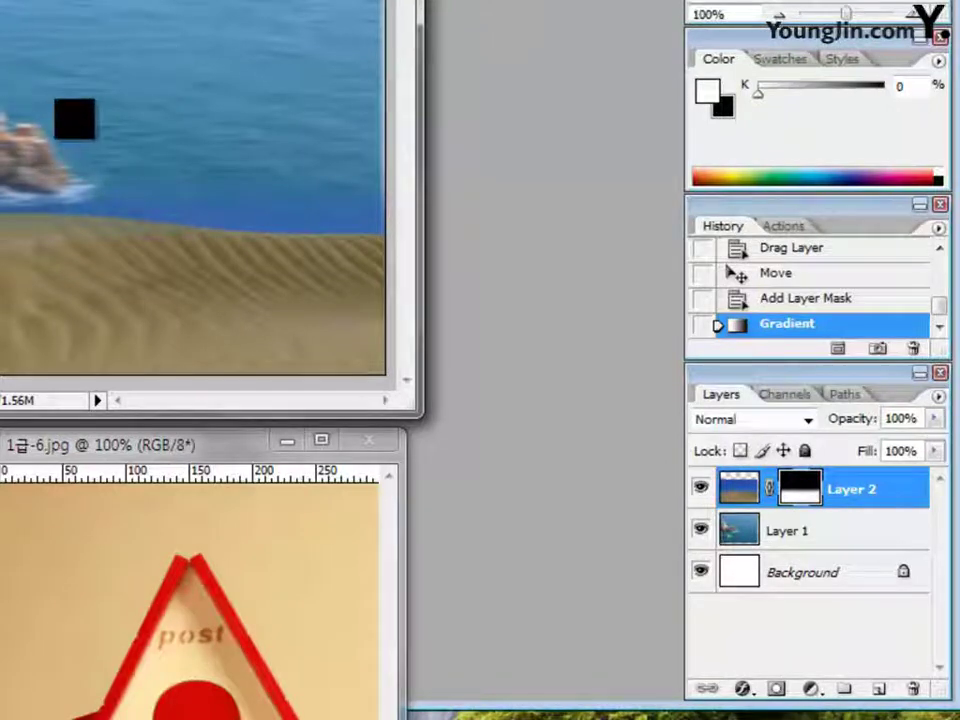
left_click(740, 489)
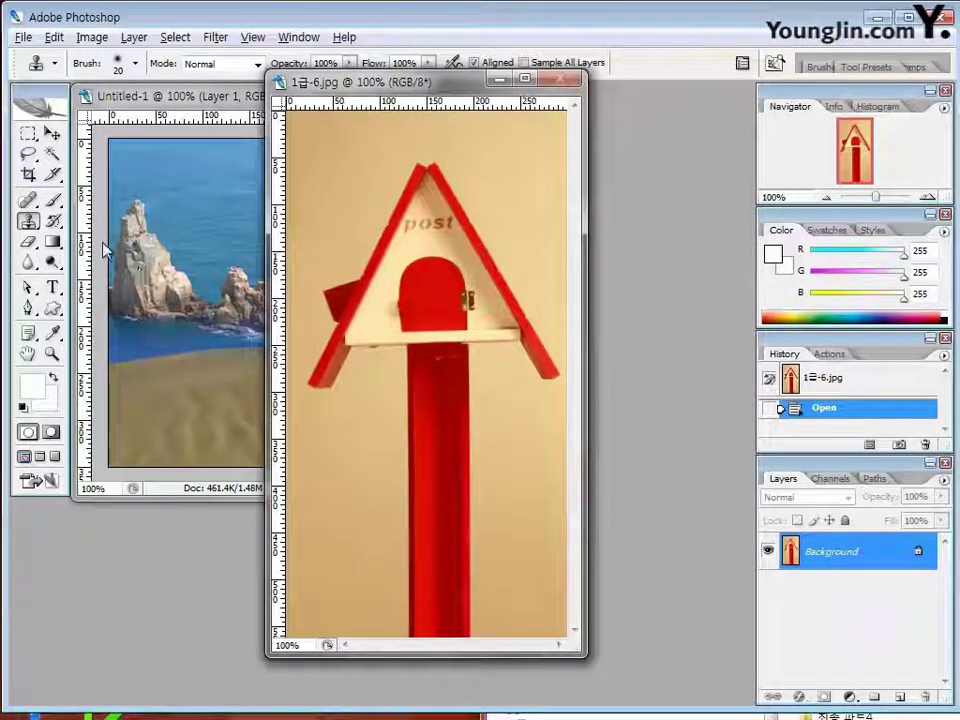
- Select the beige background on both sides of the mailbox in 1급-6 with the Magic Wand, adding to the selection at tolerance 32
left_click(51, 156)
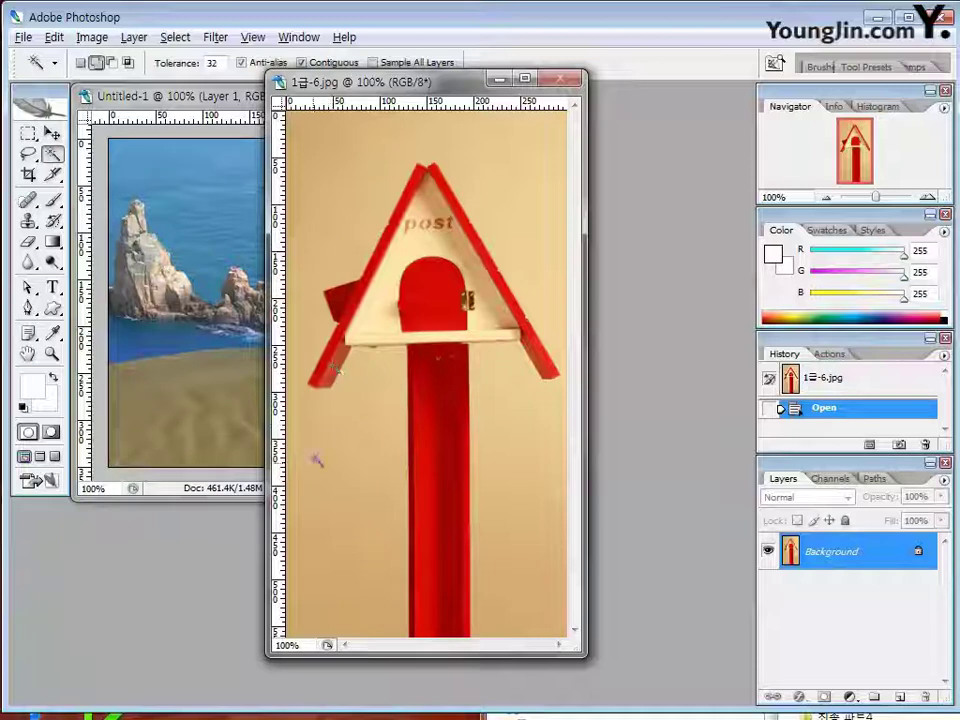
left_click(317, 474)
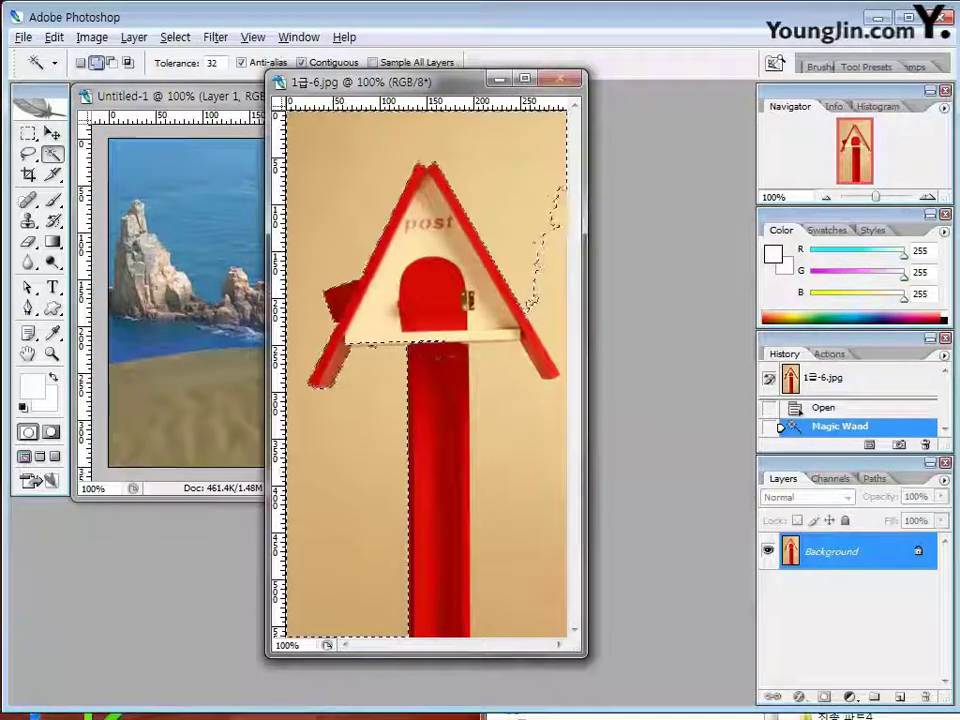
left_click(541, 458)
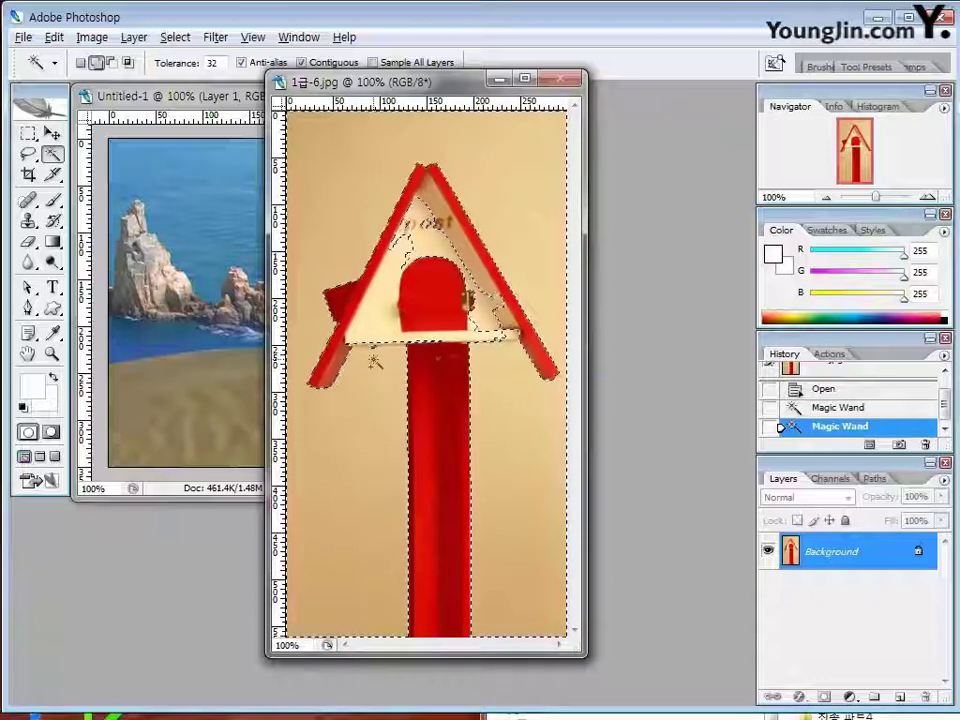
- Lasso the area around the post lettering on the mailbox into the selection, and invert the selection
key("ctrl+plus")
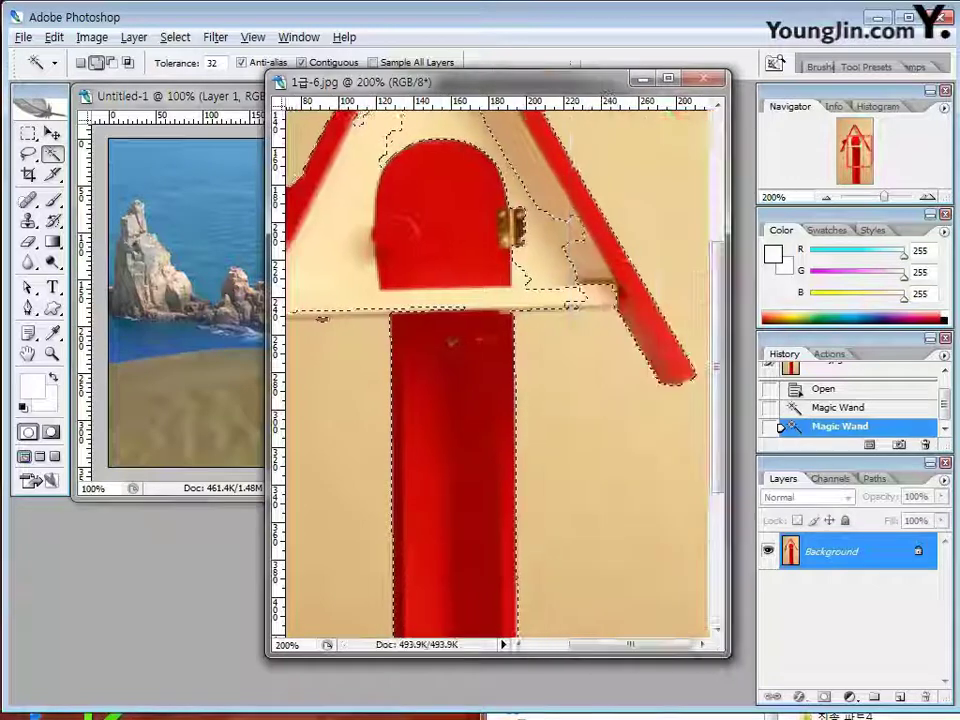
scroll(500, 380, "up", 5)
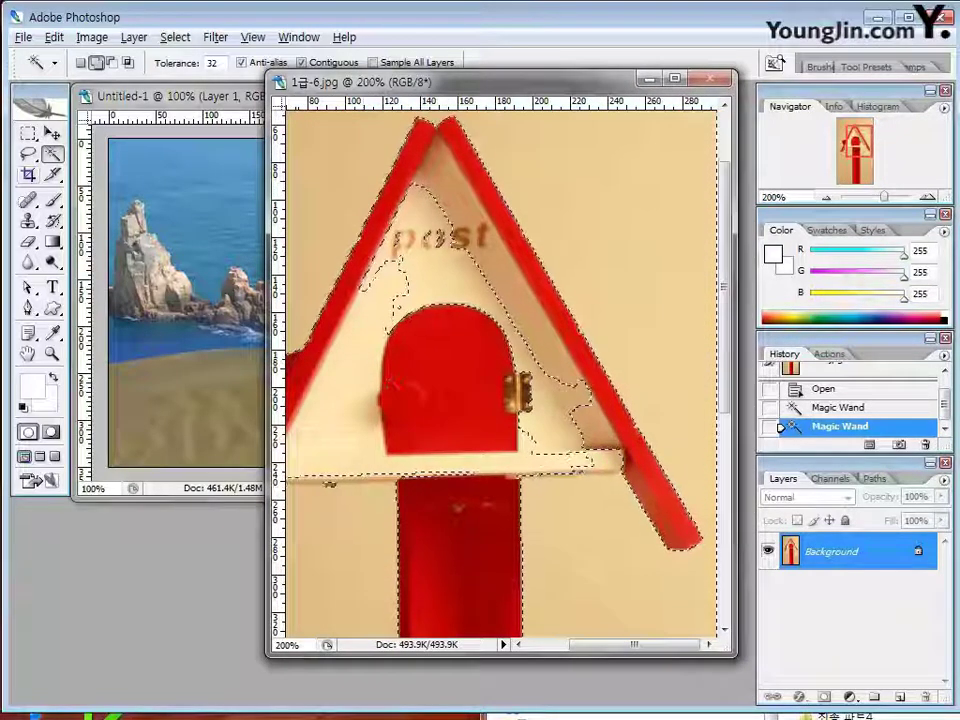
key("l")
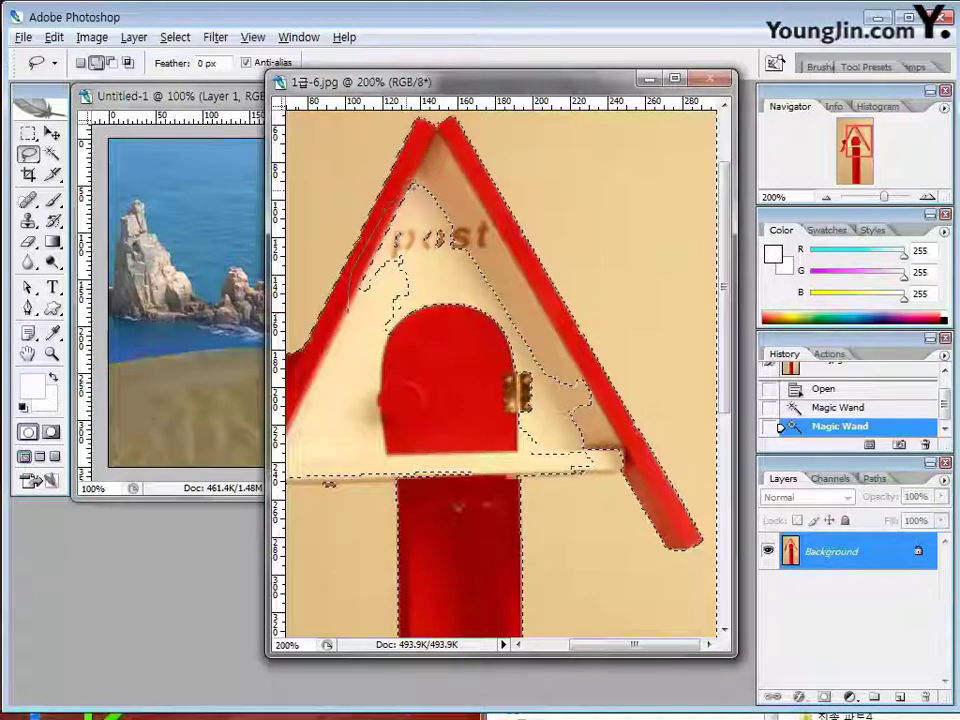
mouse_move(413, 183)
left_mouse_down()
mouse_move(438, 185)
mouse_move(506, 301)
left_mouse_up()
left_click_drag(356, 348, 350, 306)
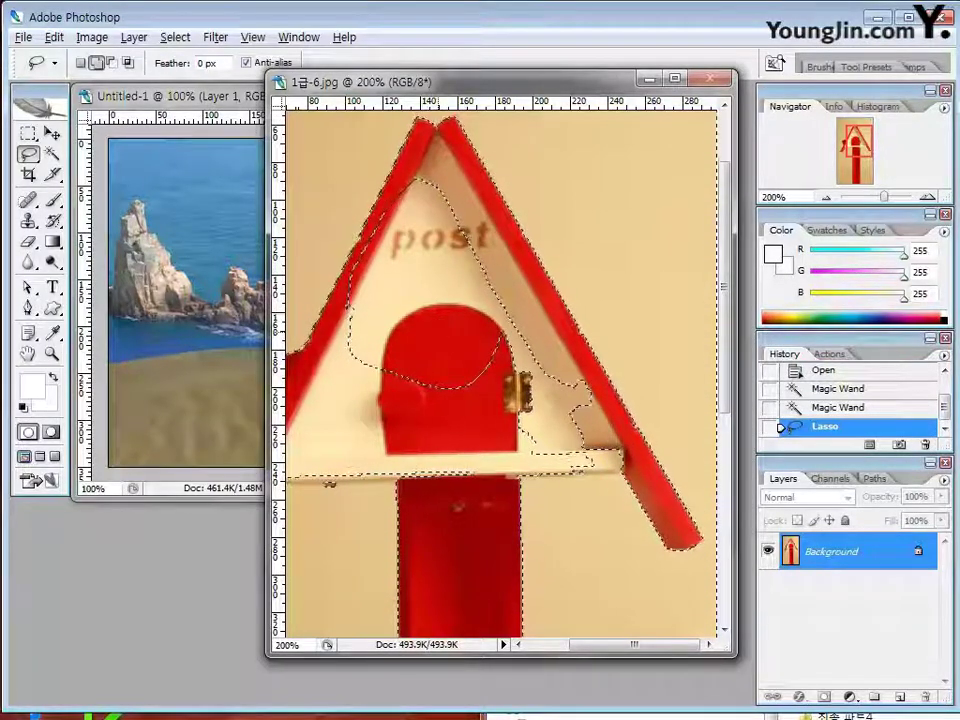
key("ctrl+shift+i")
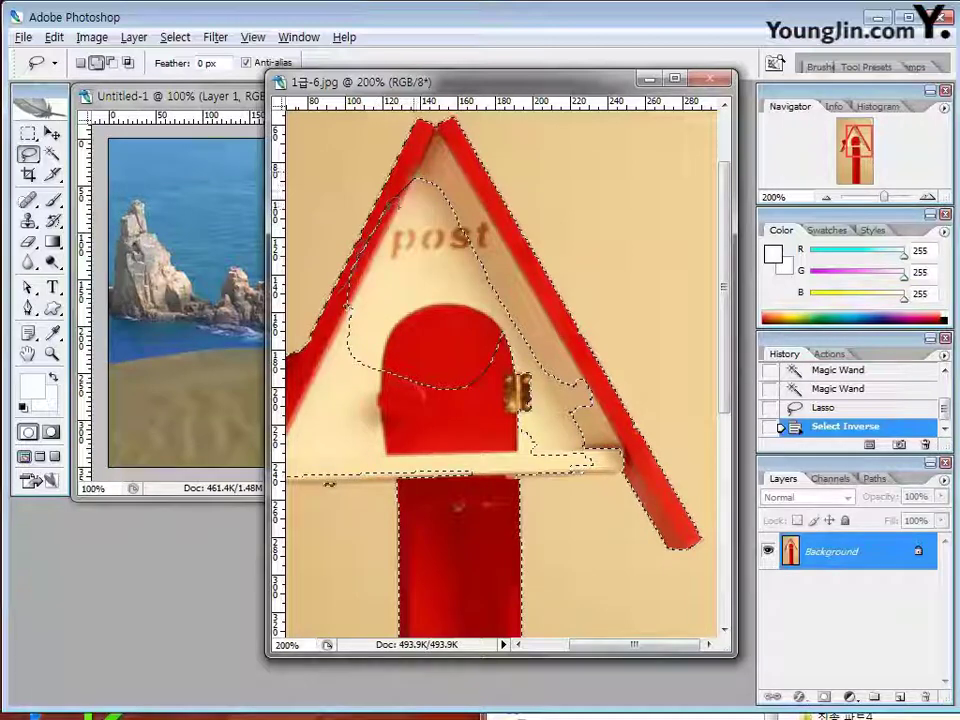
- Add the missing parts of the mailbox's gable front, roof edge and door to the selection with the Lasso
mouse_move(455, 183)
left_mouse_down()
mouse_move(383, 305)
mouse_move(358, 266)
mouse_move(392, 208)
left_mouse_up()
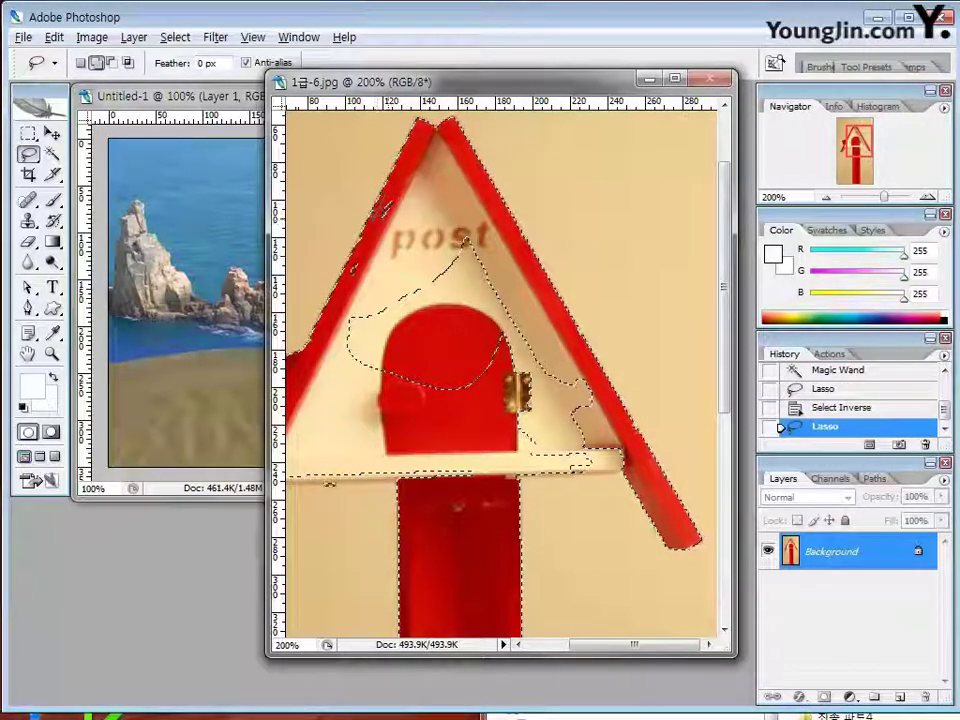
mouse_move(388, 206)
left_mouse_down()
mouse_move(385, 240)
mouse_move(347, 291)
left_mouse_up()
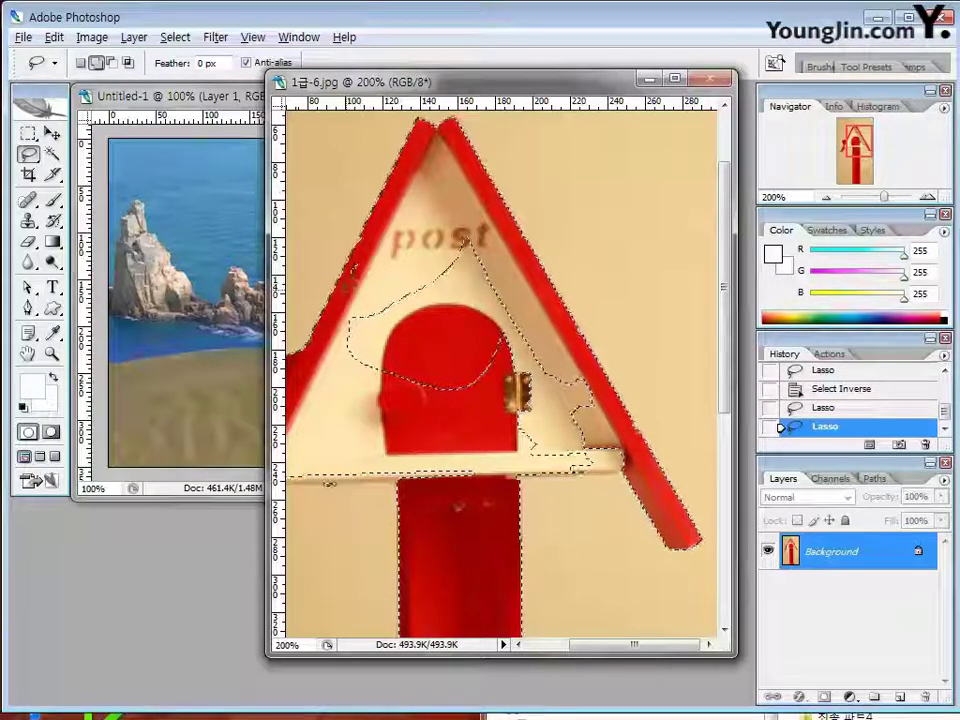
mouse_move(415, 287)
left_mouse_down()
mouse_move(368, 292)
mouse_move(363, 394)
mouse_move(524, 454)
mouse_move(584, 466)
mouse_move(619, 460)
mouse_move(602, 368)
mouse_move(516, 262)
left_mouse_up()
left_click_drag(445, 230, 295, 215)
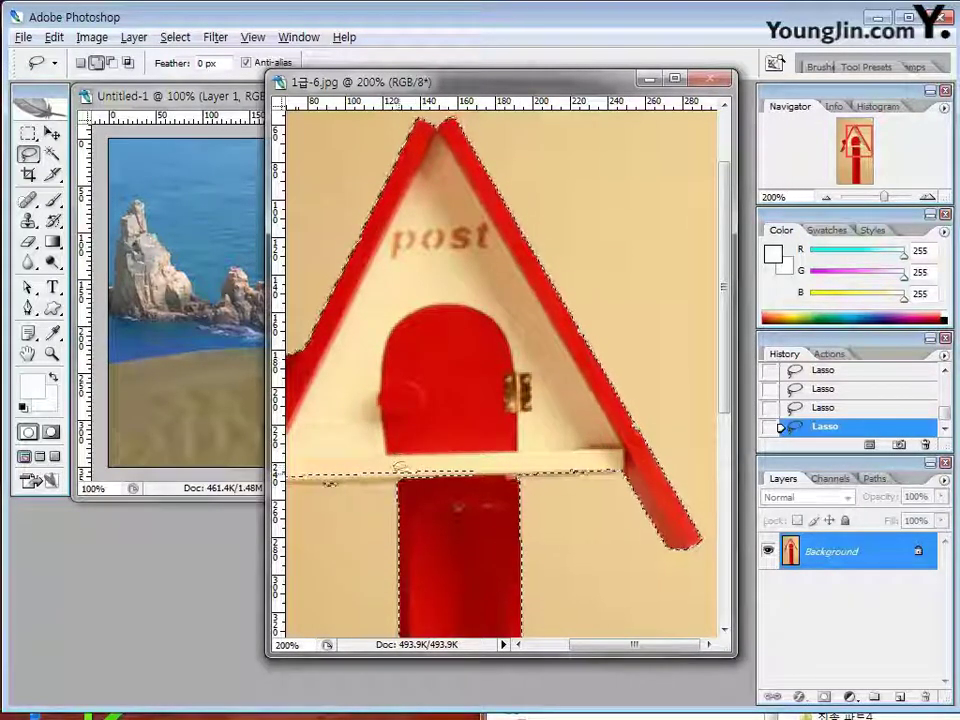
- Refine the selection with the Lasso along the lower edge of the mailbox's horizontal board
left_click_drag(395, 468, 446, 442)
left_click_drag(330, 482, 463, 466)
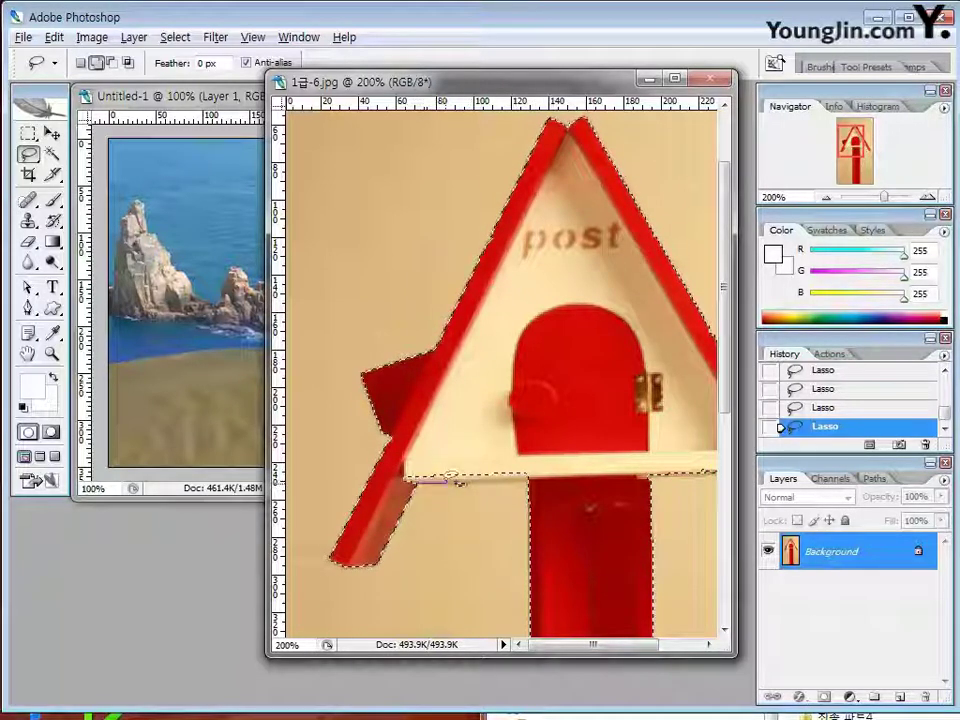
mouse_move(450, 478)
left_mouse_down()
mouse_move(502, 479)
mouse_move(530, 466)
left_mouse_up()
left_click_drag(441, 450, 407, 476)
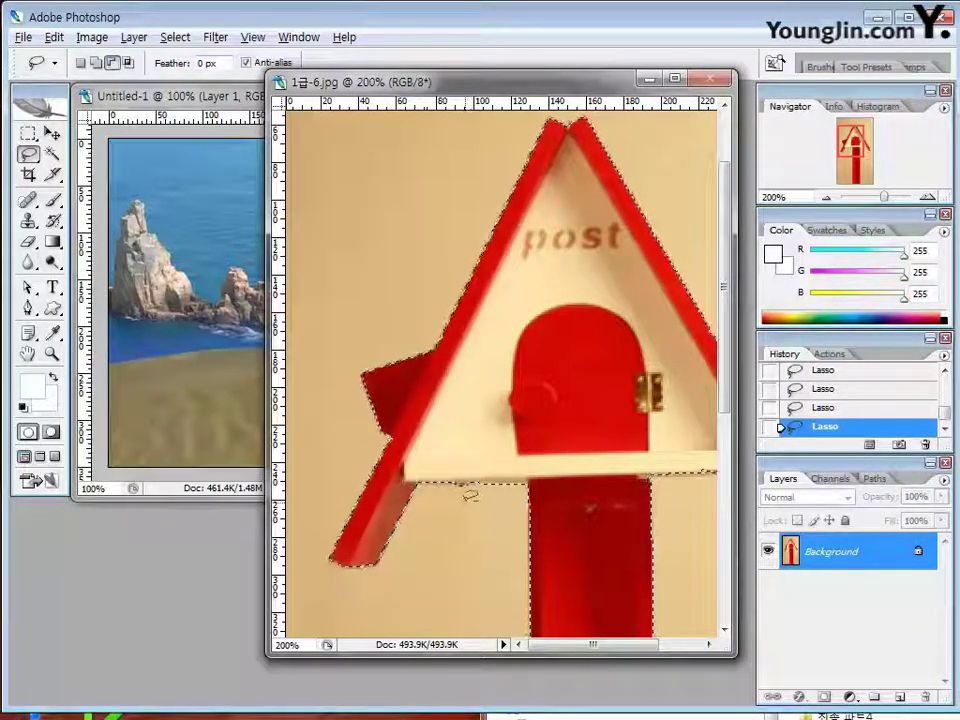
key("shift")
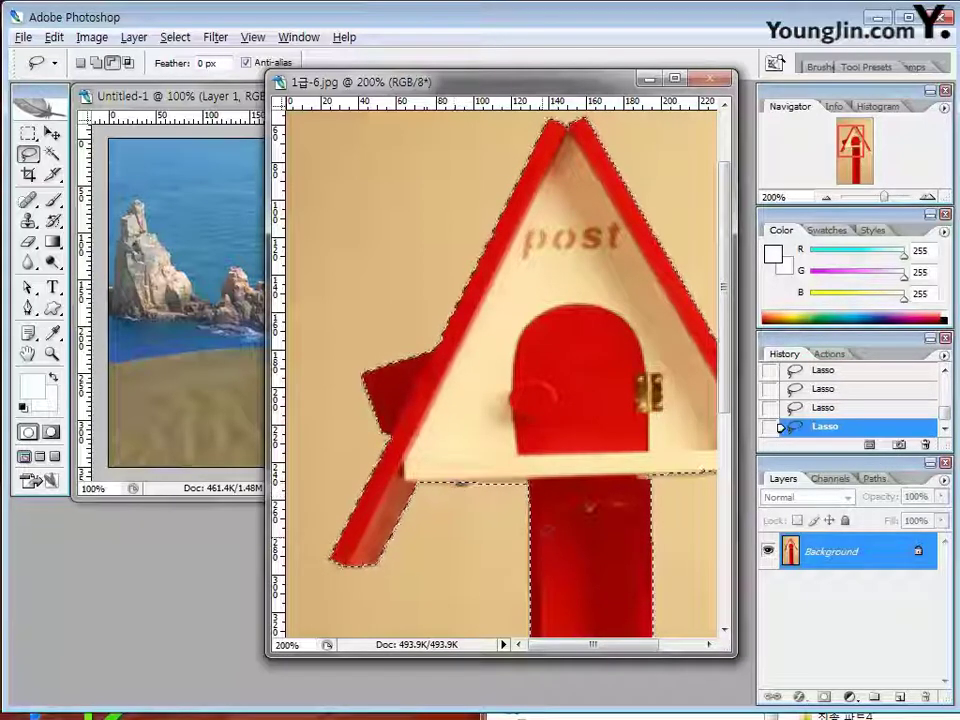
key("ctrl+minus")
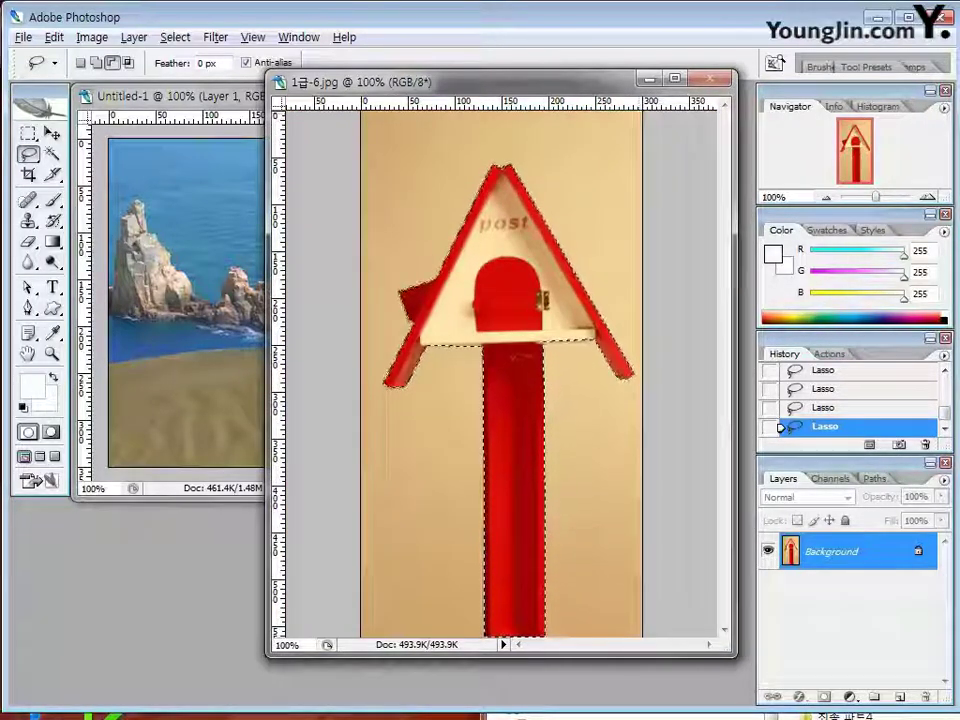
- Place the selected mailbox cut-out into Untitled-1 near the middle of the canvas, closing the 1급-6.jpg source image
key("v")
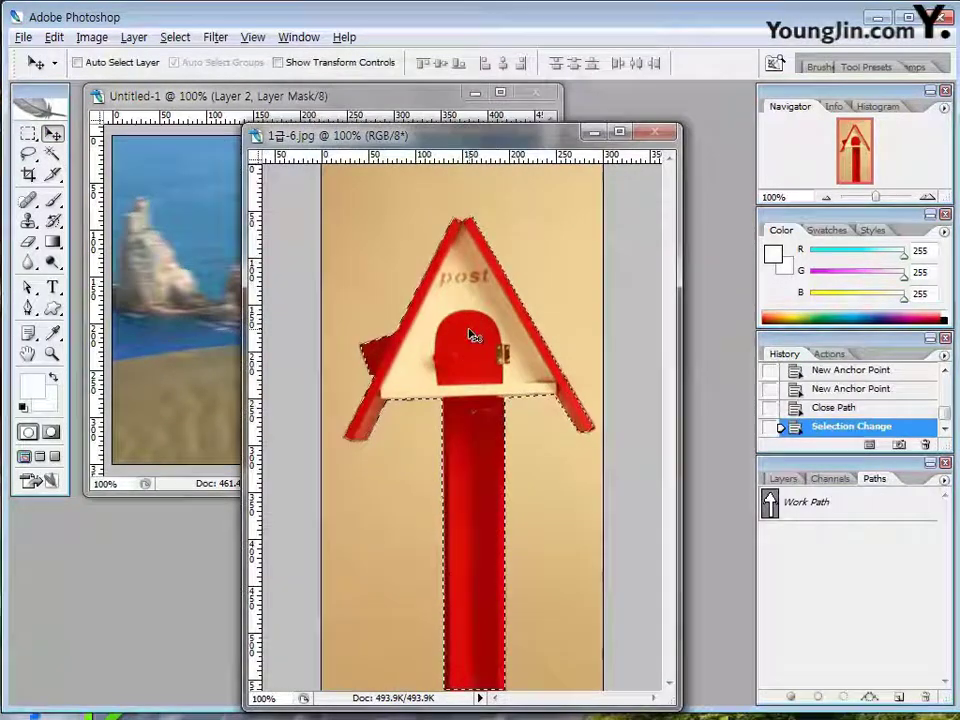
left_click_drag(474, 336, 201, 258)
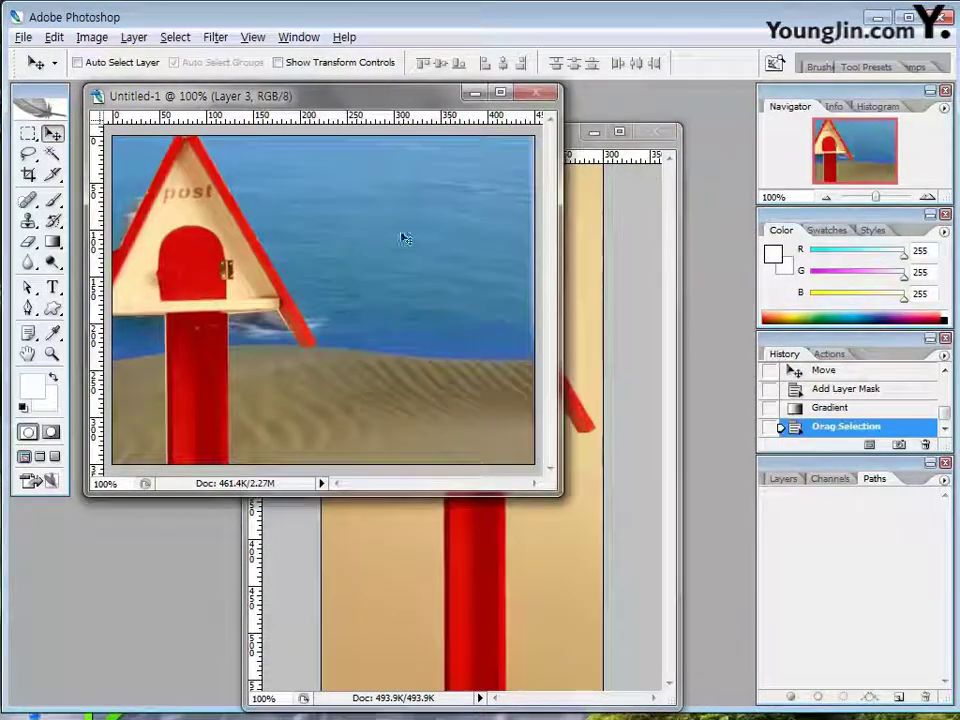
left_click(655, 131)
left_click(449, 288)
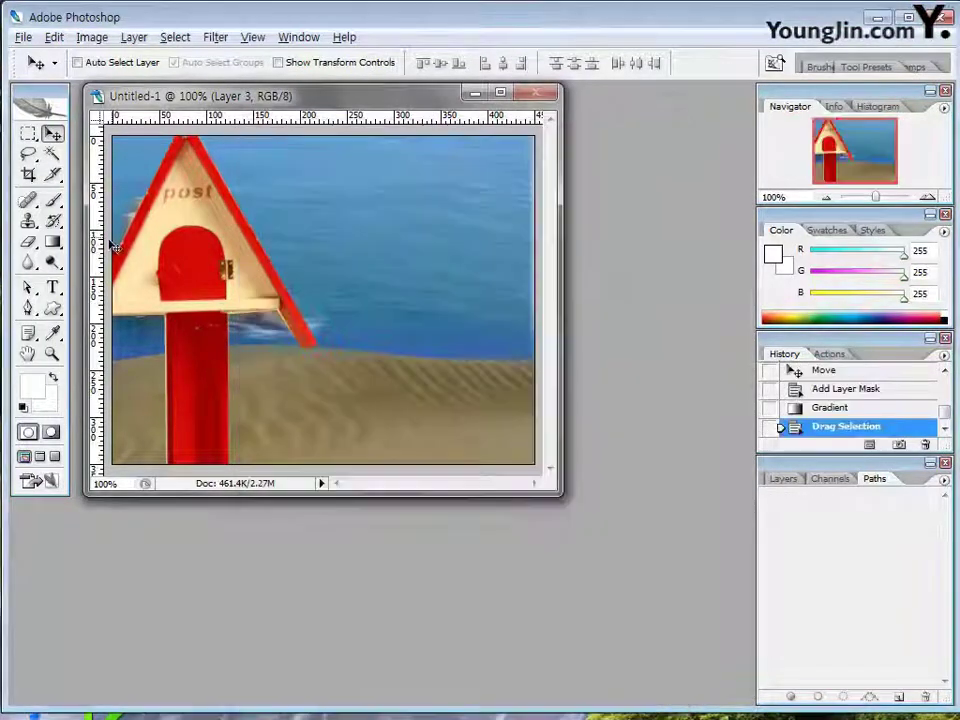
left_click_drag(203, 232, 352, 254)
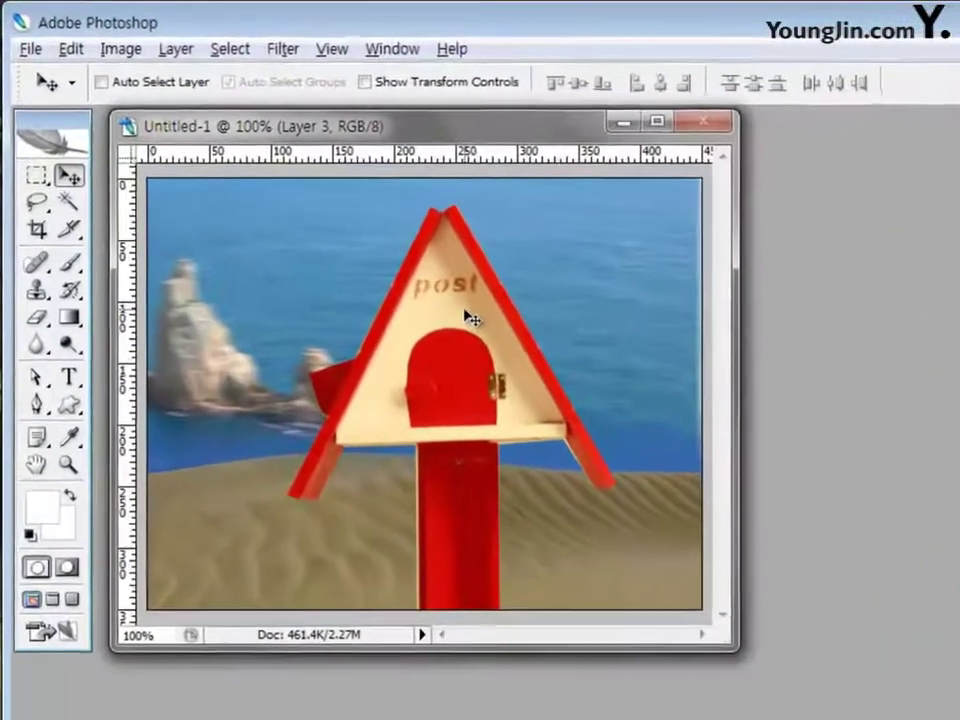
- Free-transform the mailbox to about 39.1% width and 53.2% height, rotated about 5.5°, near the right edge of the canvas
key("ctrl+t")
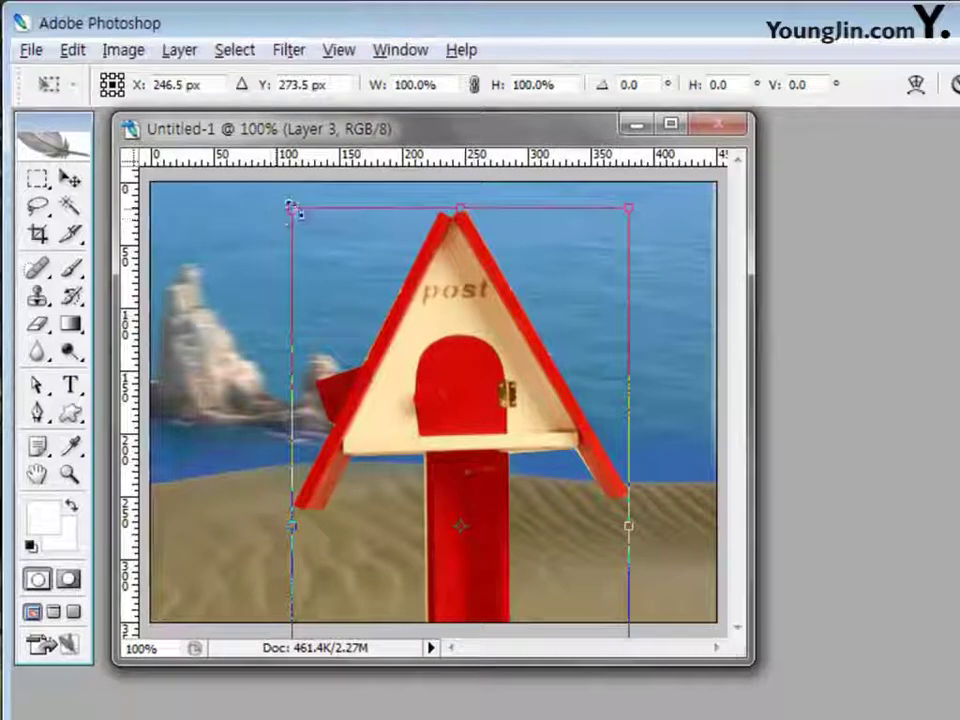
left_click_drag(291, 209, 580, 477)
left_click_drag(544, 555, 565, 295)
left_click_drag(469, 423, 517, 423)
left_click_drag(668, 585, 656, 605)
left_click_drag(618, 362, 661, 418)
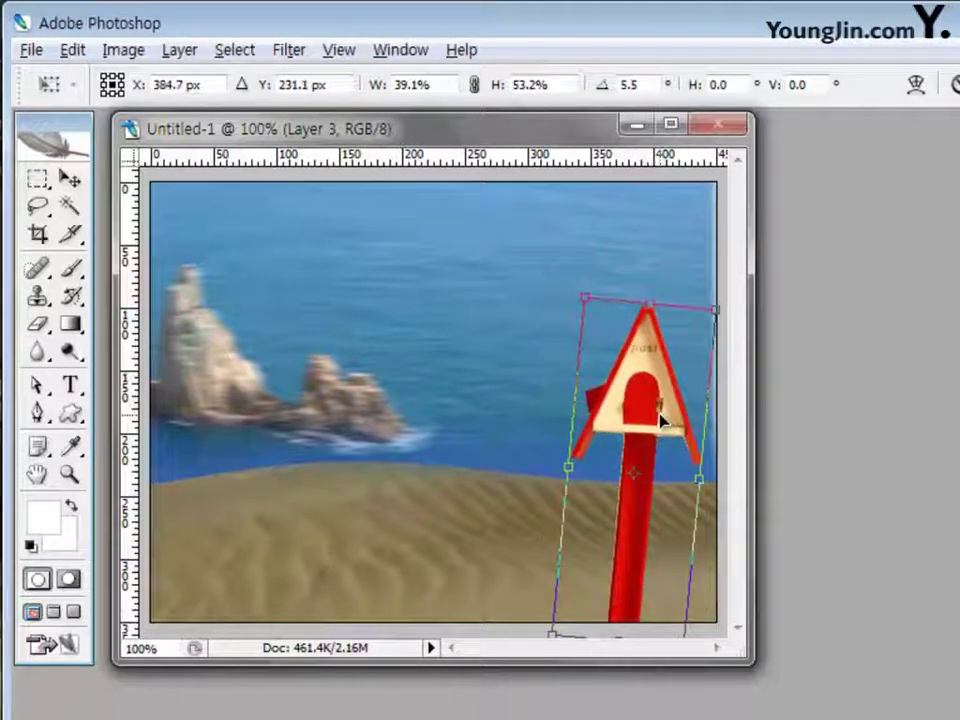
- Nudge the mailbox down 7 px and apply the transform
key("Down")
key("Down")
key("Down")
key("Down")
key("Down")
key("Down")
key("Down")
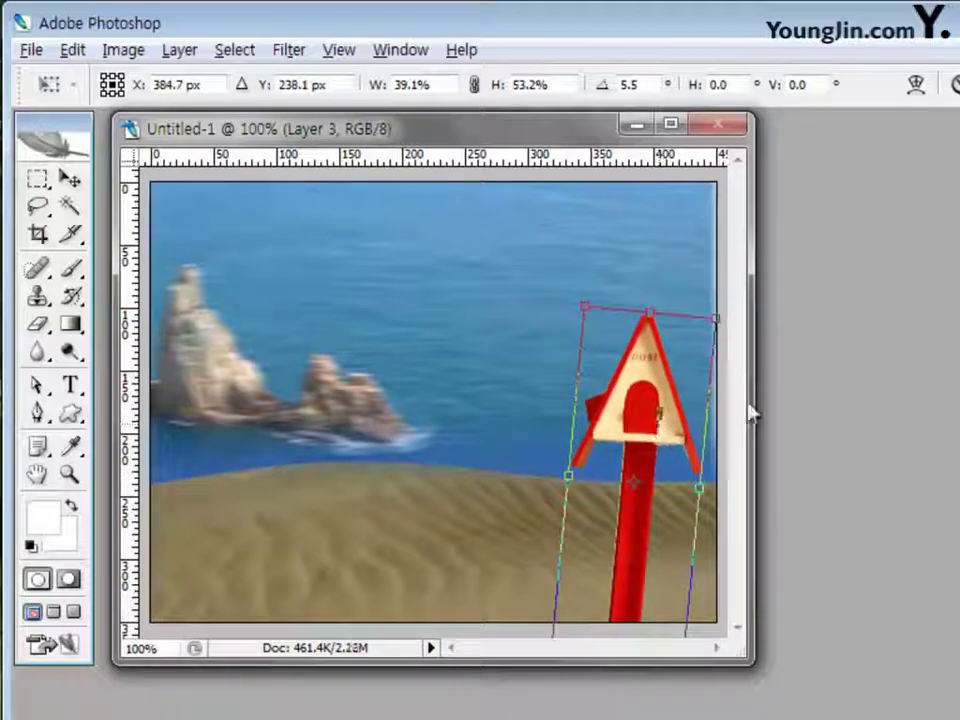
key("Return")
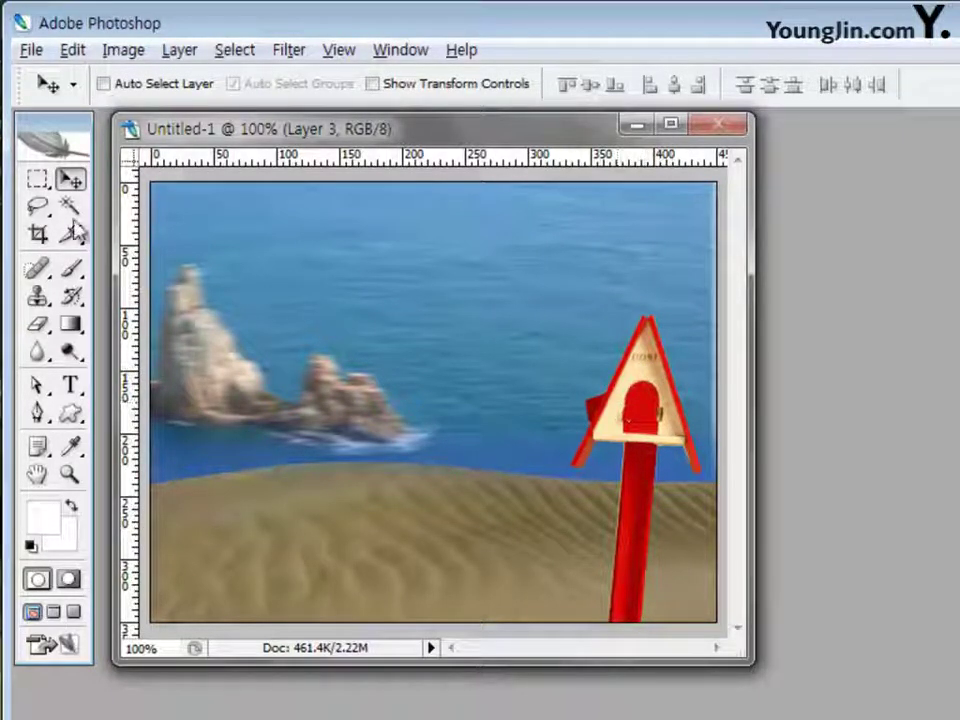
- Desaturate the mailbox layer
left_click(124, 56)
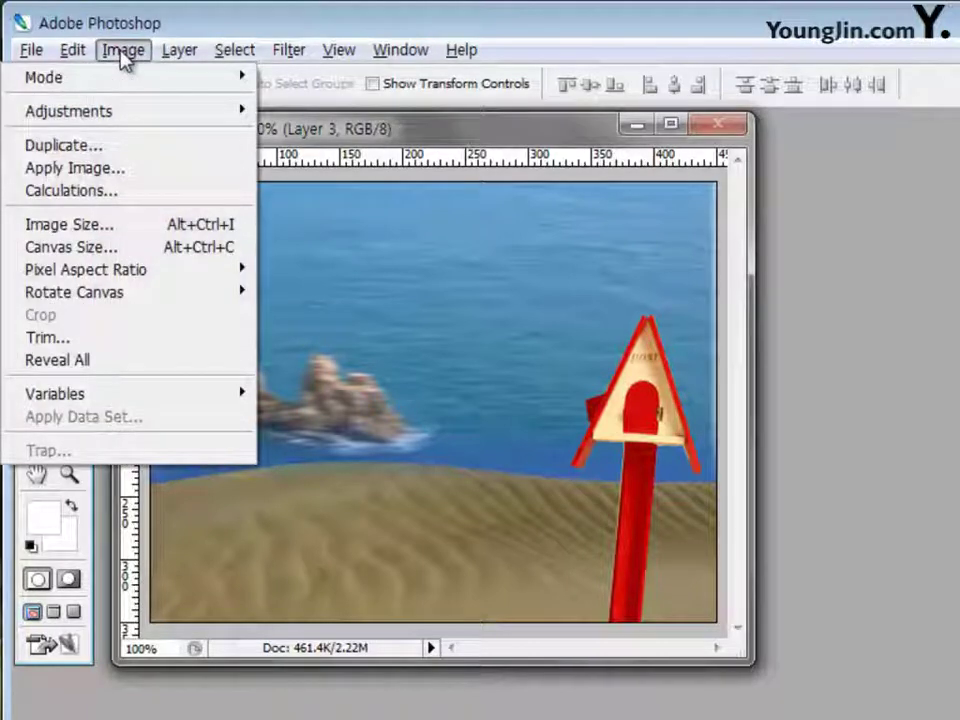
mouse_move(101, 112)
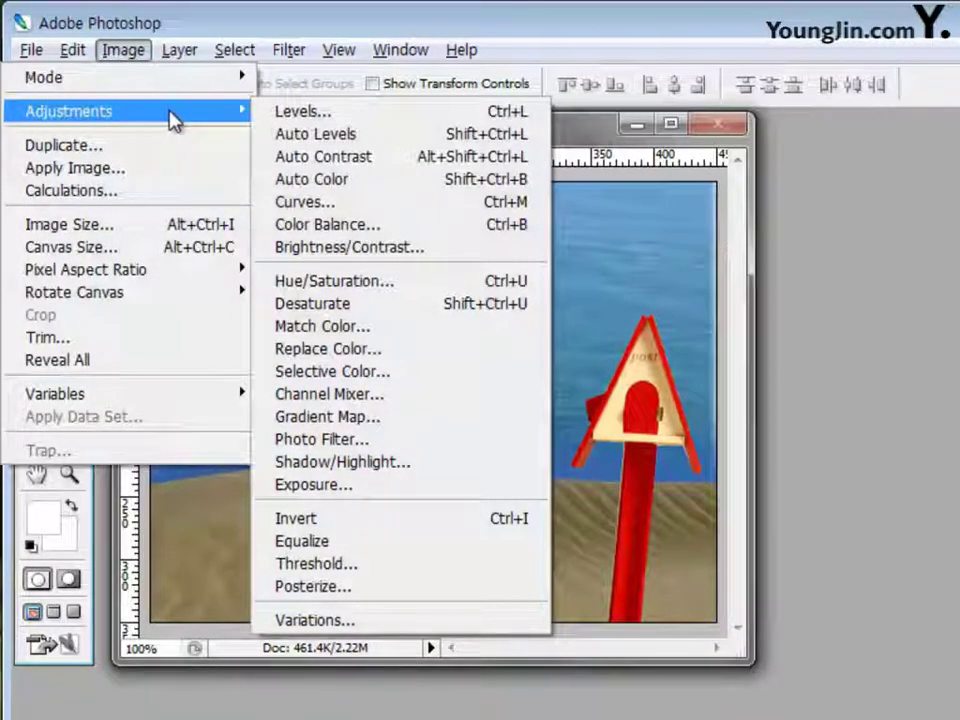
left_click(396, 308)
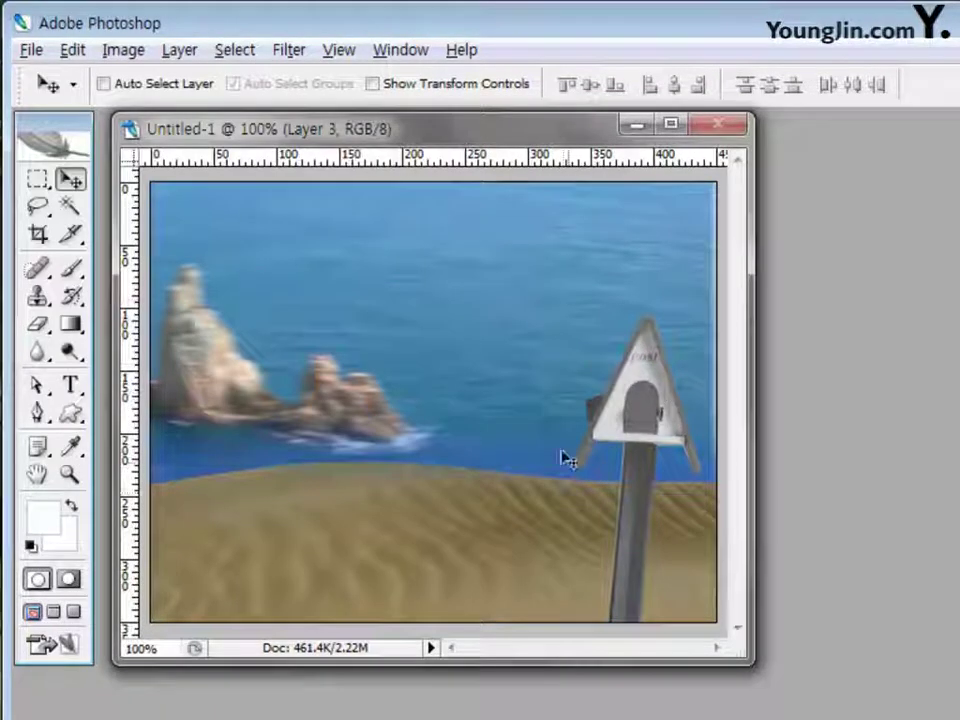
- Tint the mailbox brown using Color Balance on the midtones with color levels +100, 0 and -100
left_click(129, 55)
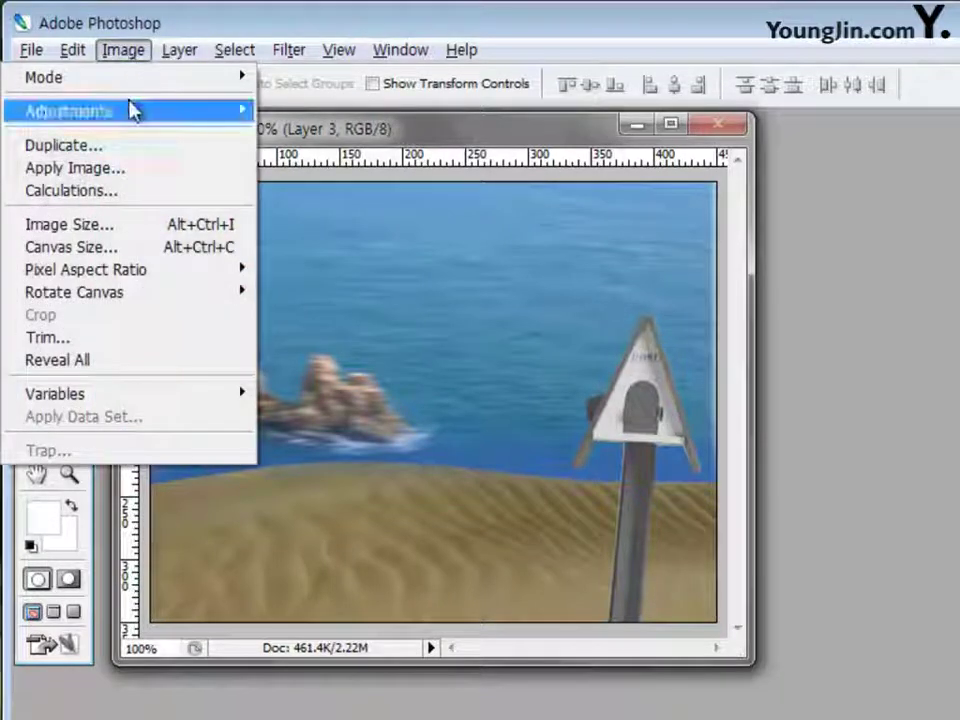
mouse_move(131, 113)
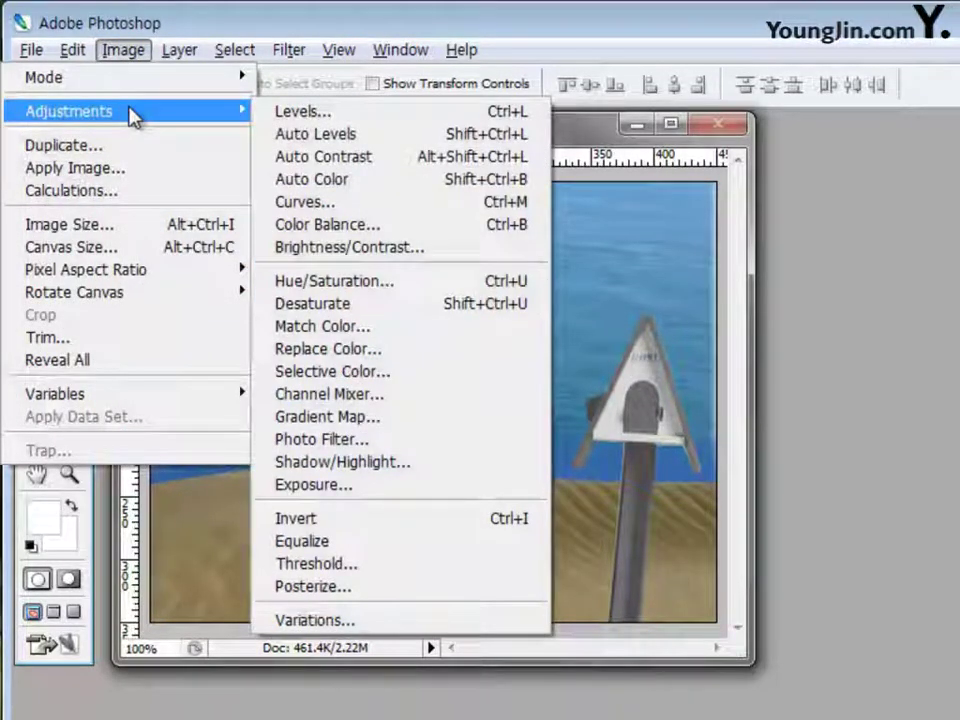
left_click(388, 234)
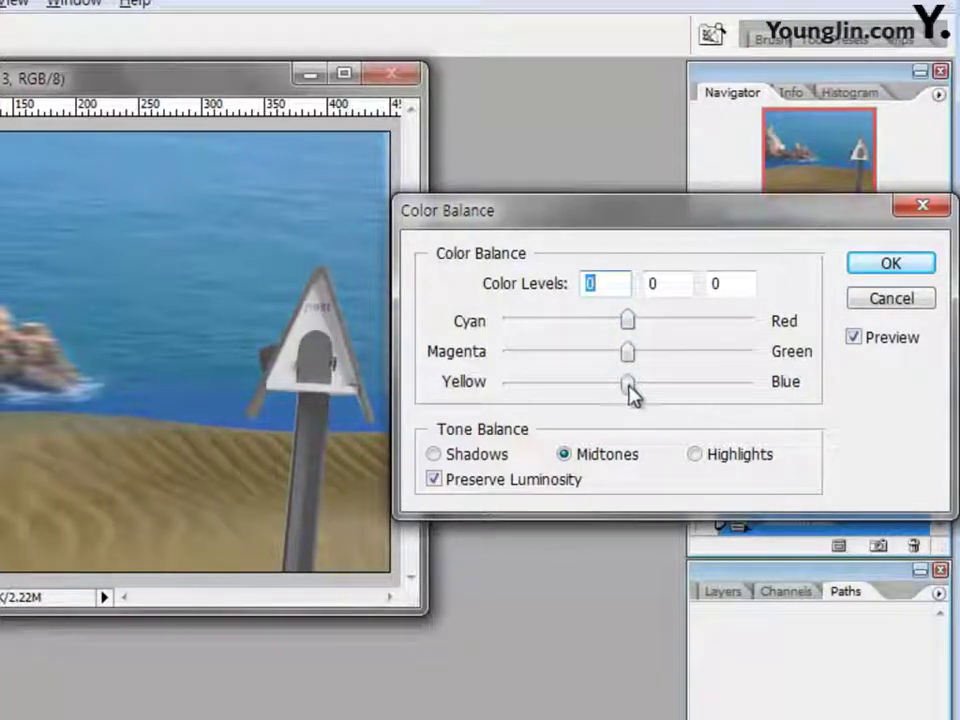
left_click_drag(632, 390, 460, 384)
left_click_drag(628, 321, 763, 336)
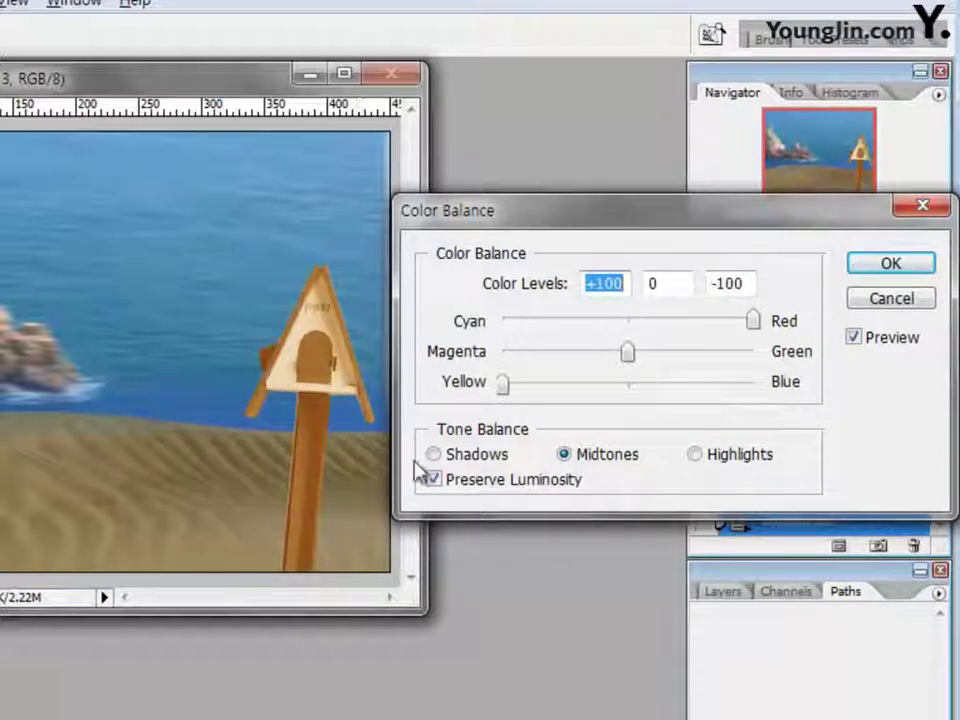
left_click_drag(771, 208, 619, 208)
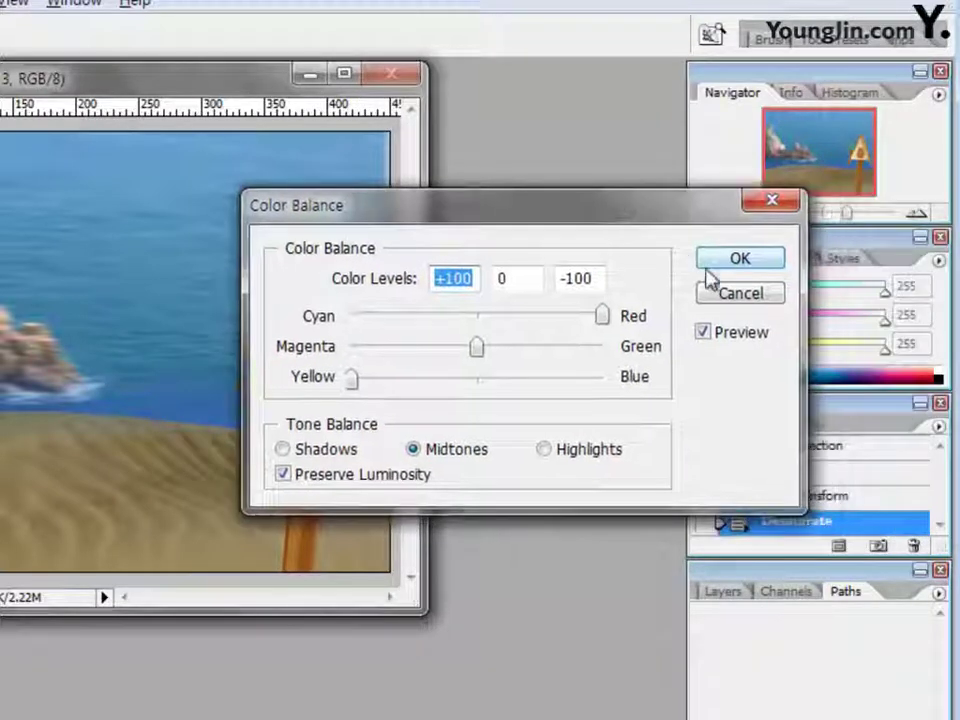
left_click(728, 265)
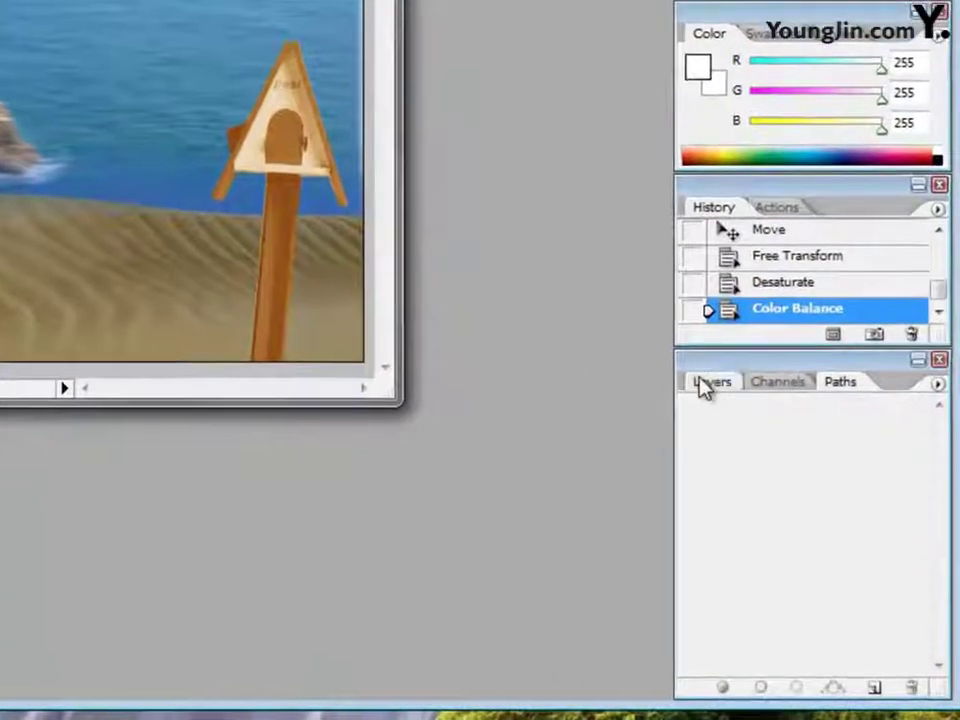
- Set the blend mode of Layer 3, the mailbox, to Soft Light
left_click(756, 442)
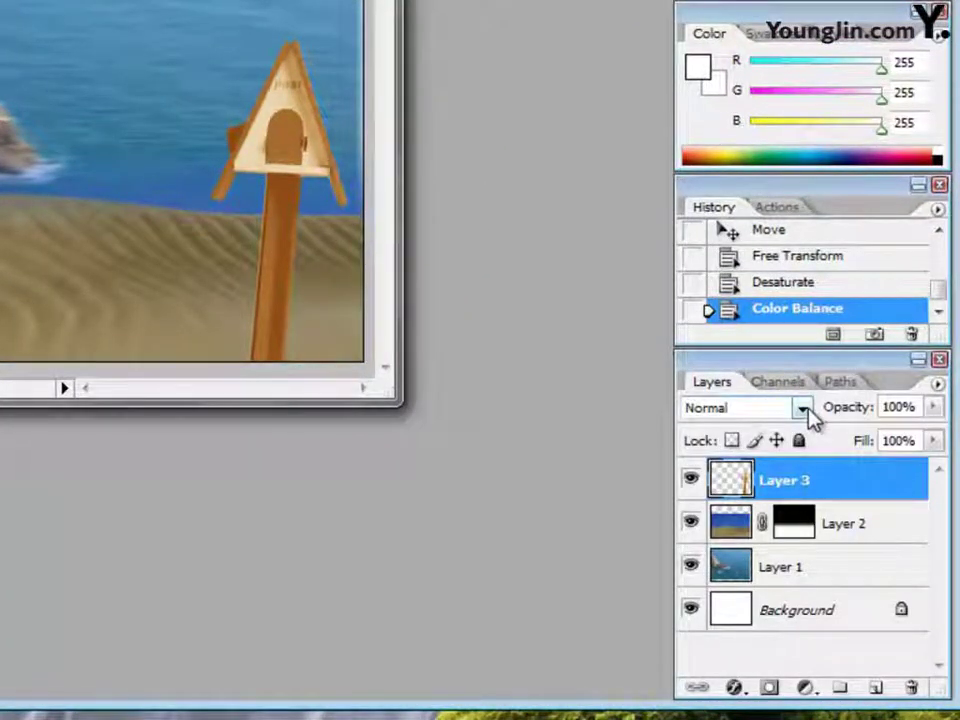
left_click(803, 410)
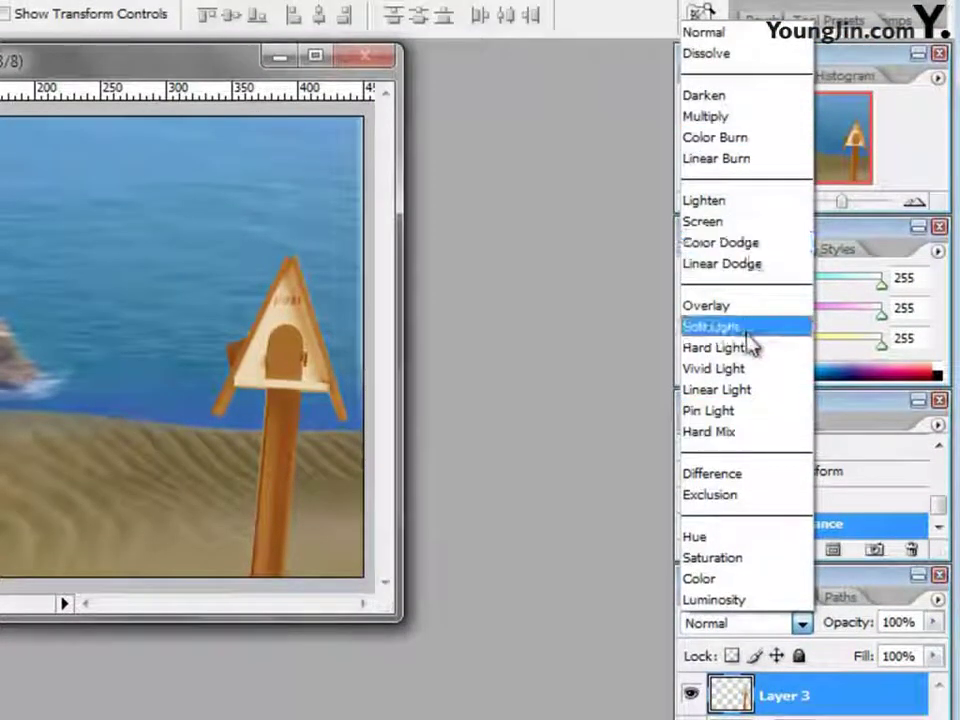
left_click(753, 334)
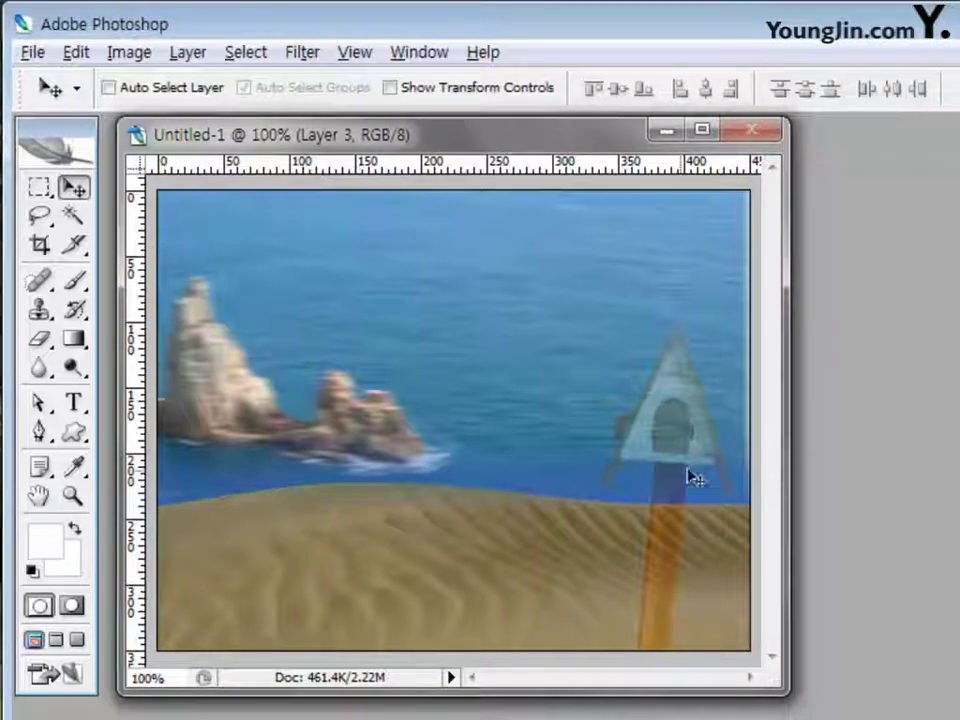
- Choose the paw-print-like custom shape with two clusters of dots for the Custom Shape tool
left_click(76, 436)
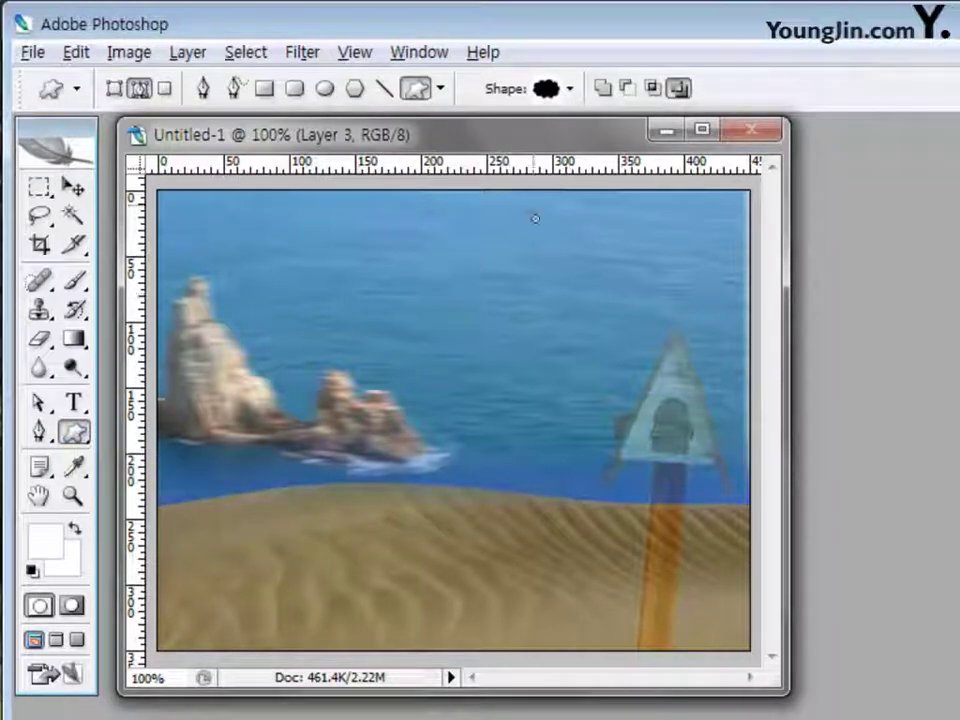
left_click(570, 90)
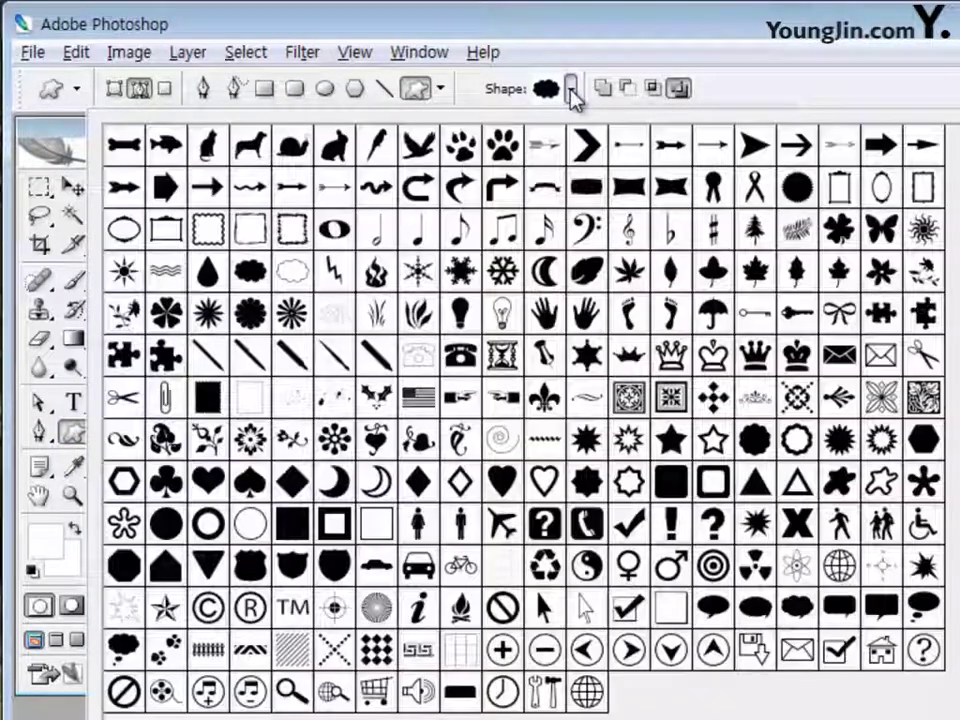
left_click(175, 655)
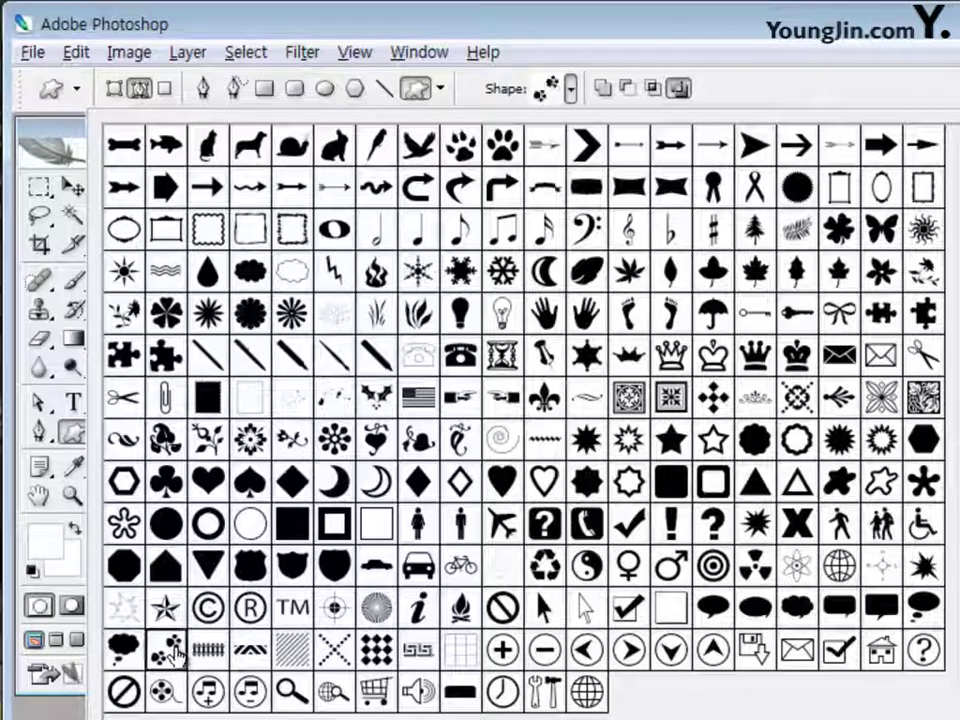
left_click(870, 102)
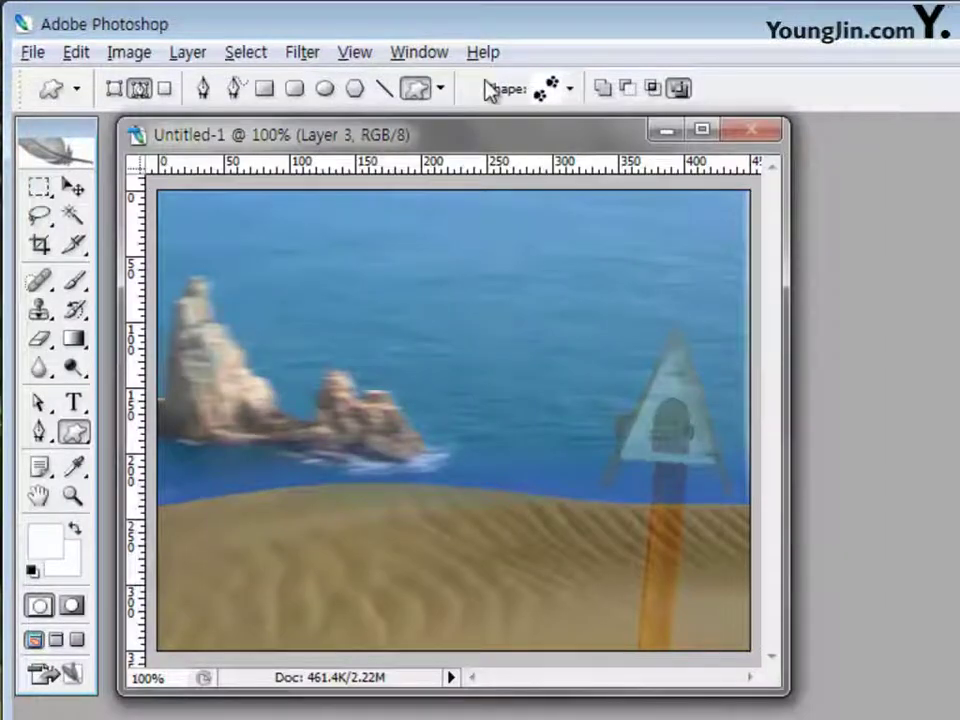
- Draw the custom shape as a shape layer in color cc9900 on the sand, centered at about X 76, Y 304 px
left_click(113, 89)
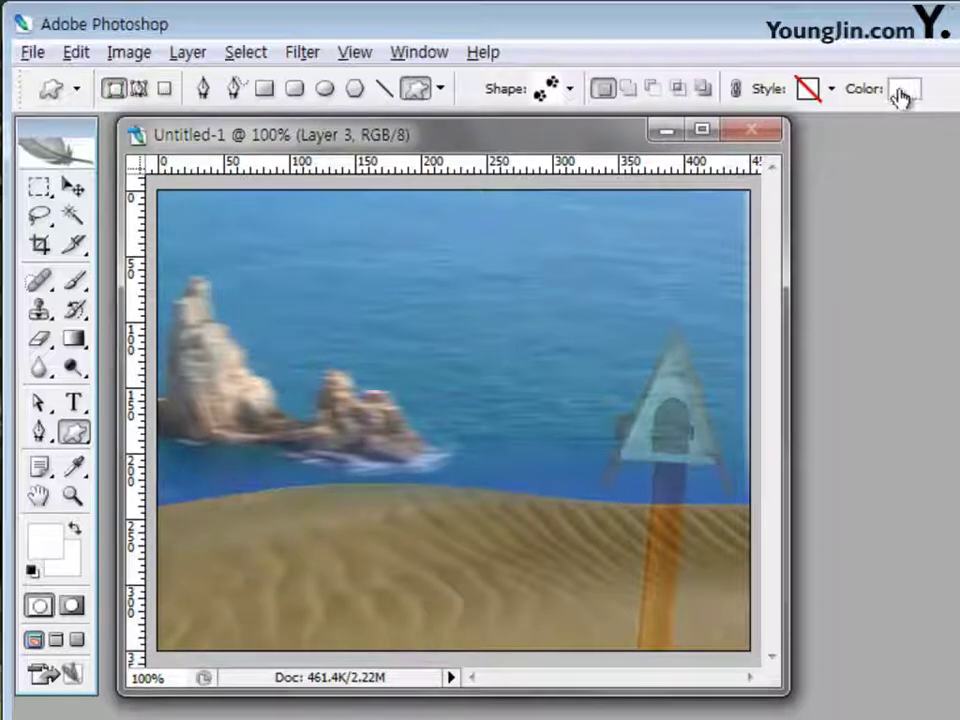
left_click(905, 90)
left_click(795, 622)
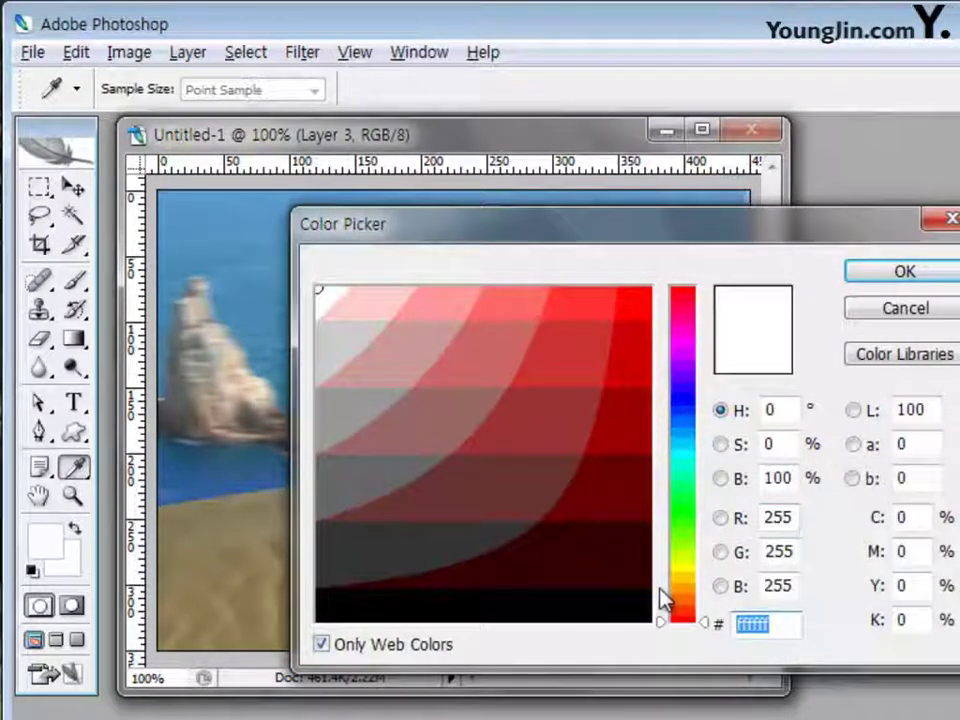
type("cc9900")
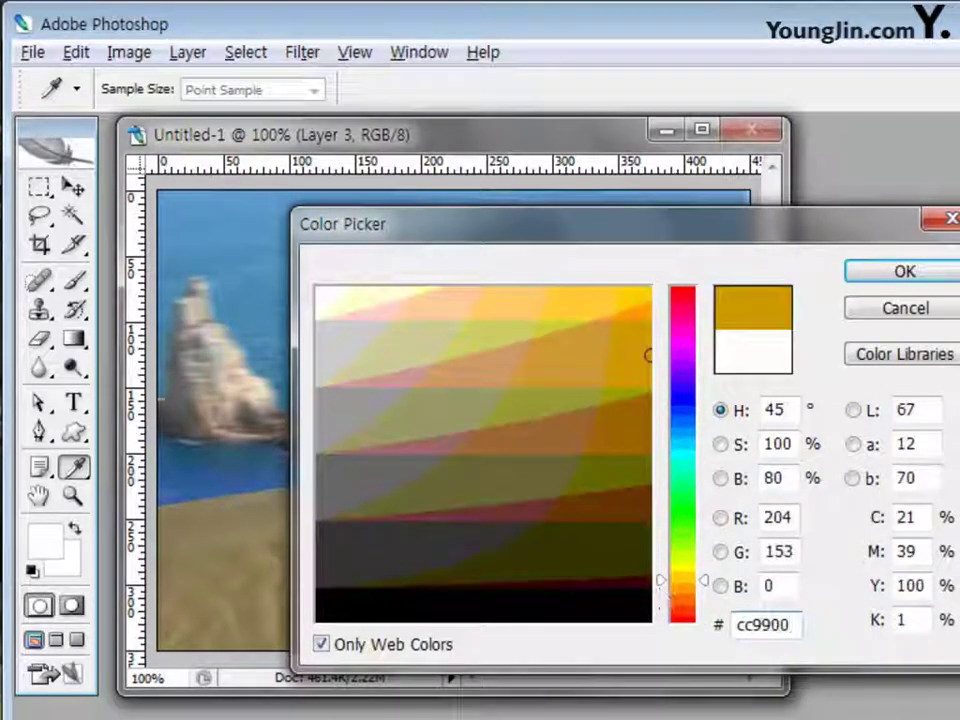
left_click(905, 272)
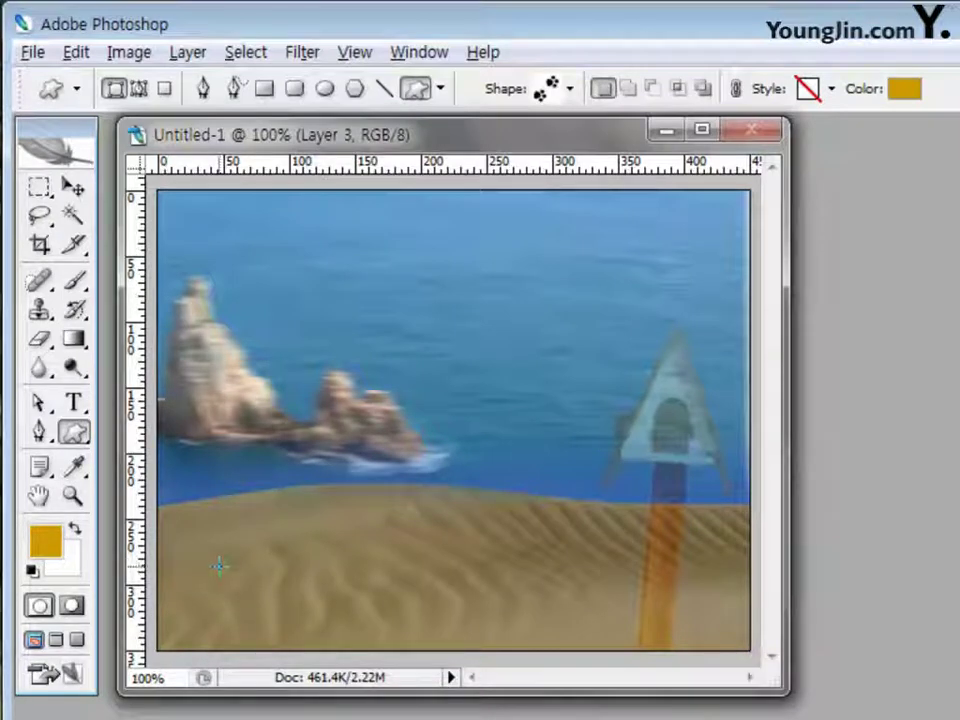
left_click_drag(216, 570, 300, 614)
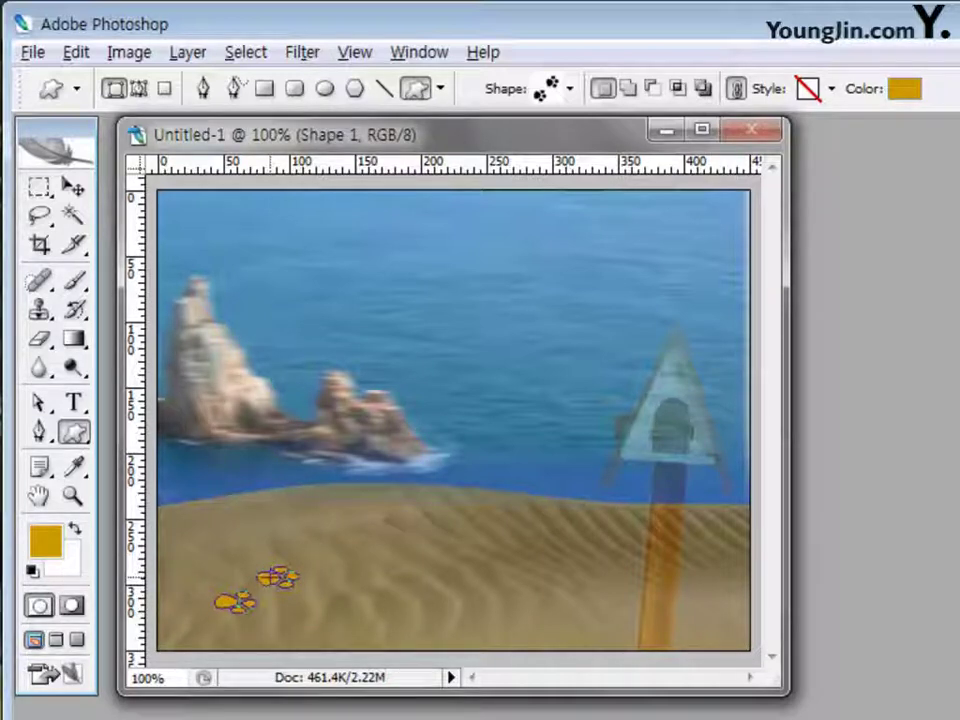
- Flip the paw-print shape horizontally with Free Transform and apply it
key("ctrl+t")
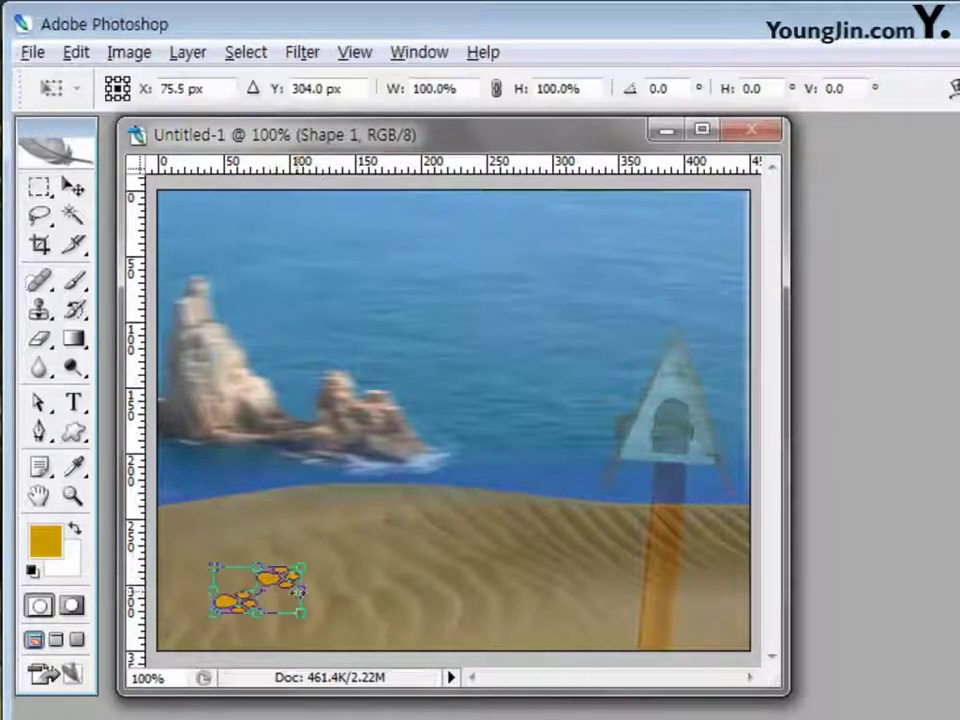
right_click(280, 591)
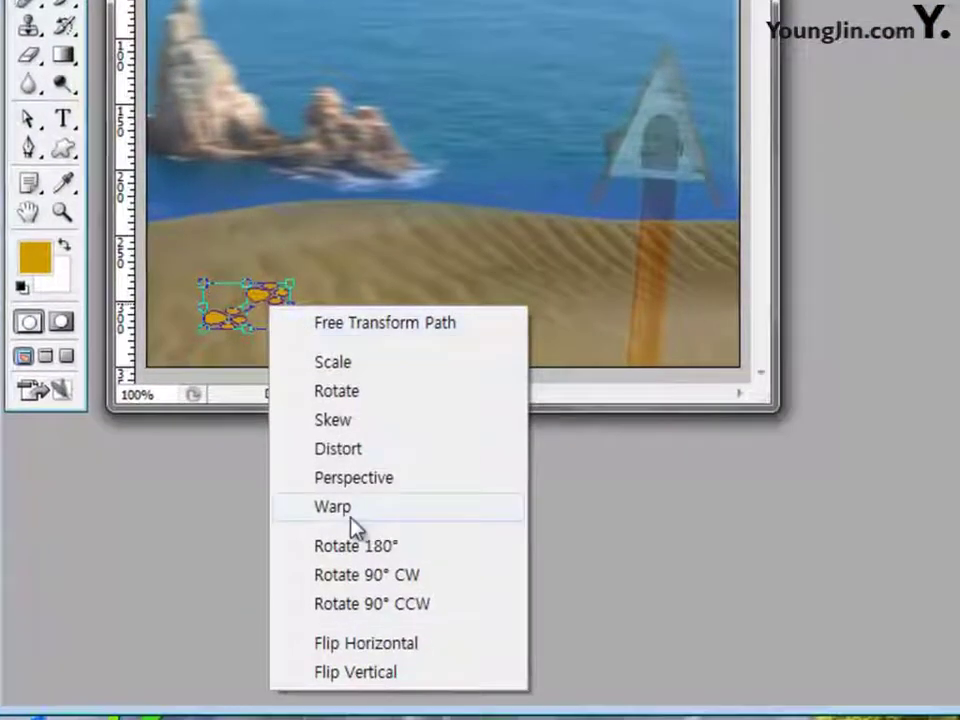
left_click(396, 655)
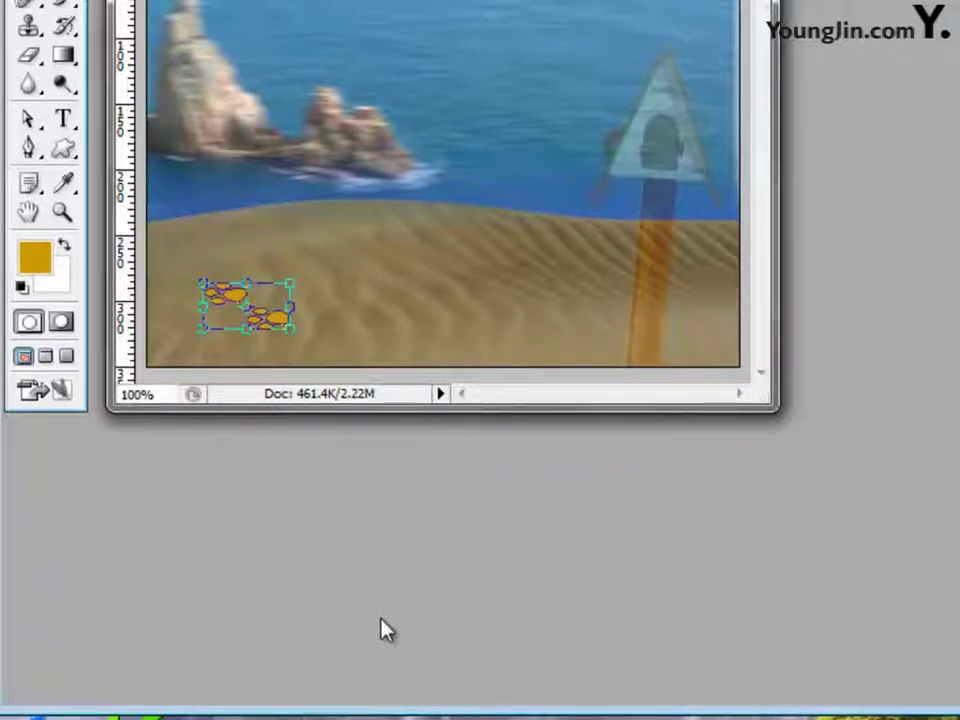
key("Return")
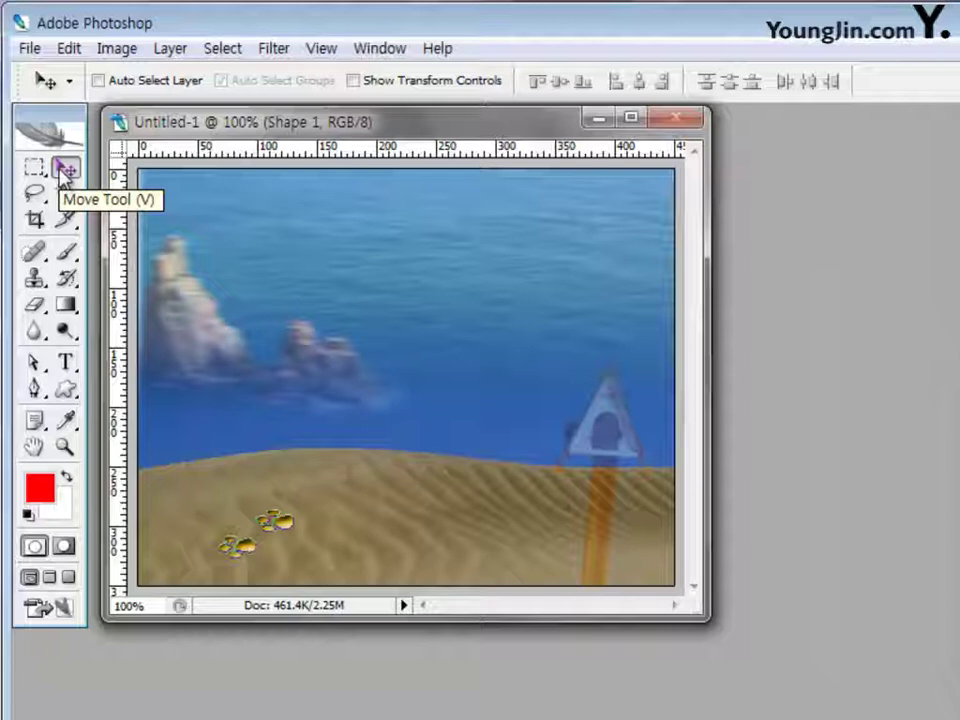
- Duplicate the paw prints and place the copy further up the dune, continuing the trail toward the mailbox
left_click(63, 170)
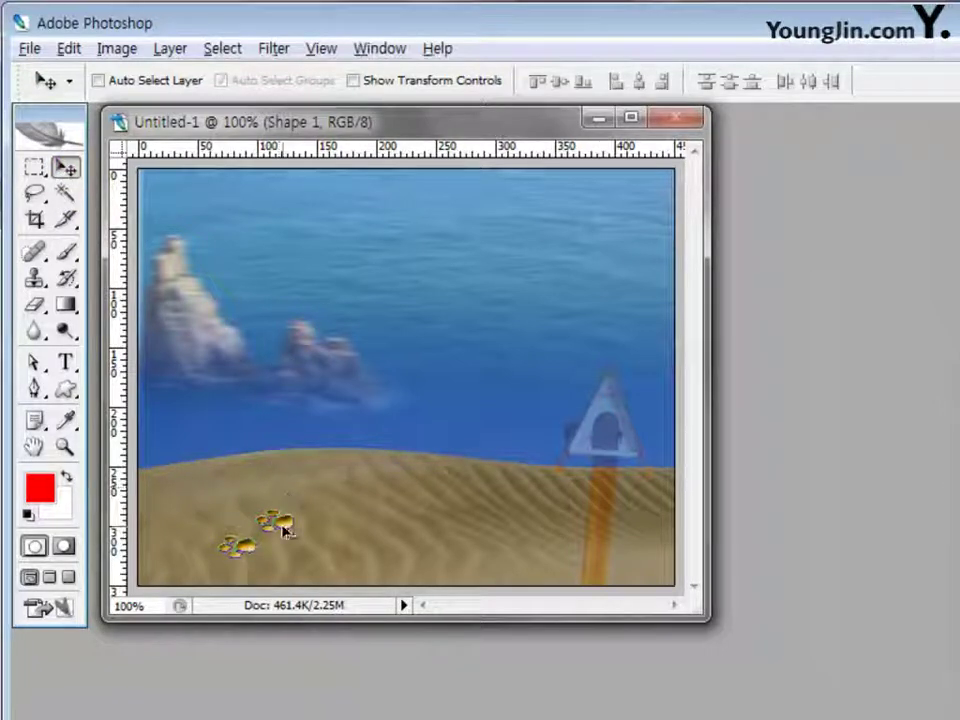
left_click_drag(273, 523, 394, 494, "alt")
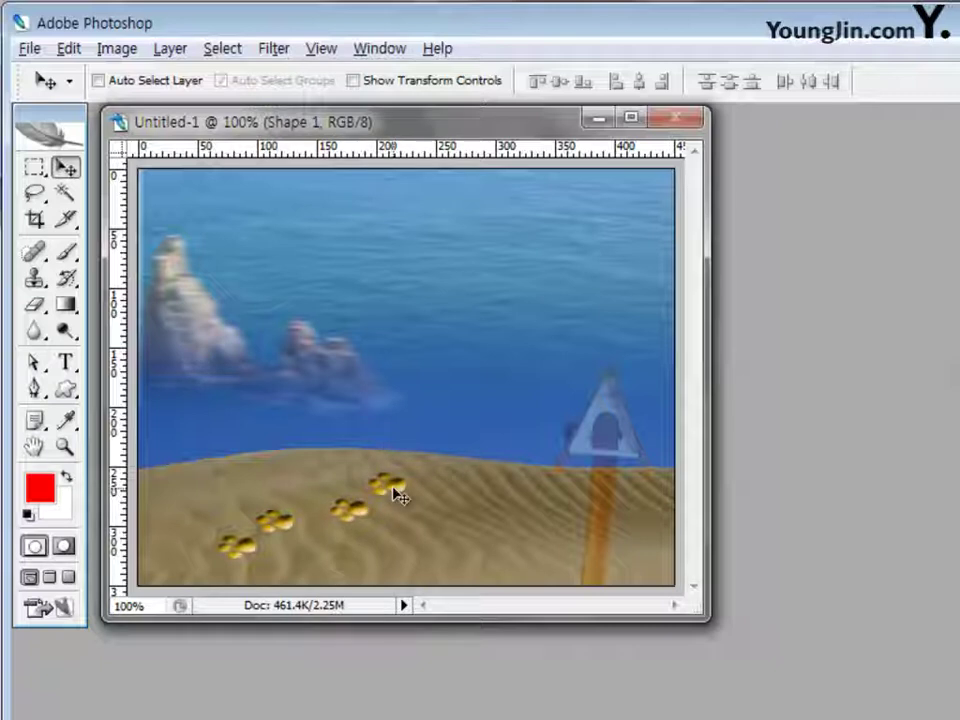
- Scale the copied paw prints proportionally to about 86% with Free Transform and apply it
key("ctrl+t")
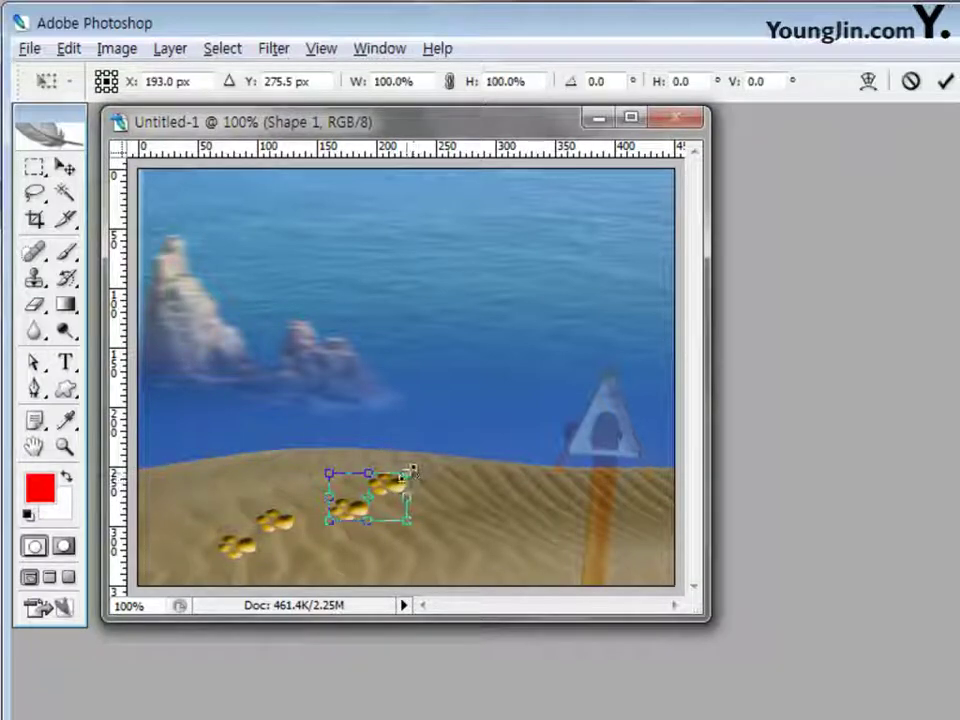
left_click_drag(408, 470, 397, 474)
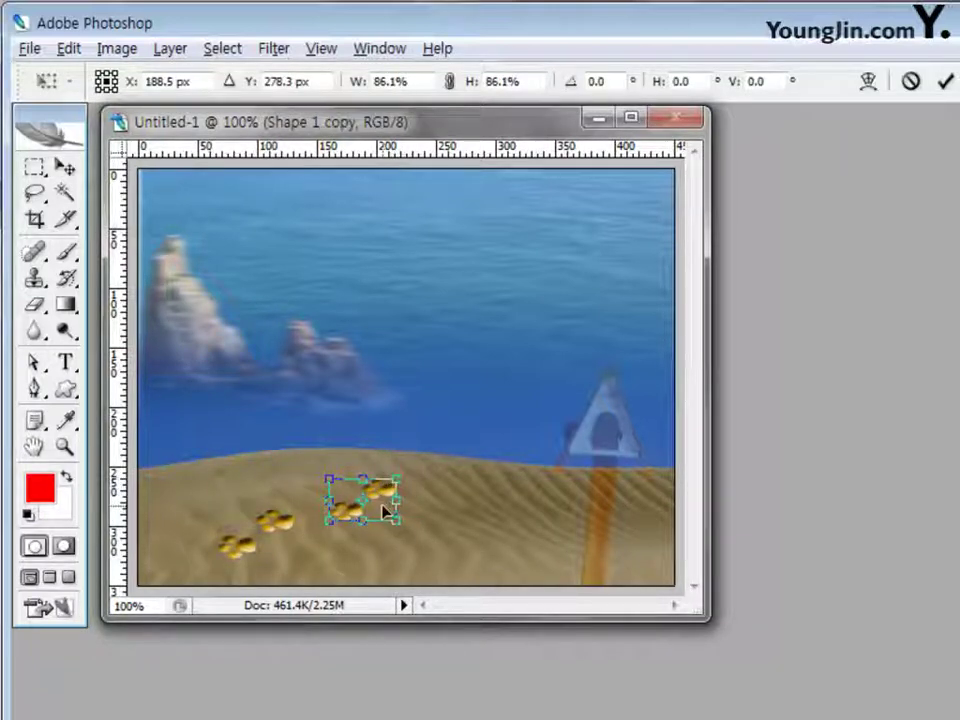
key("Return")
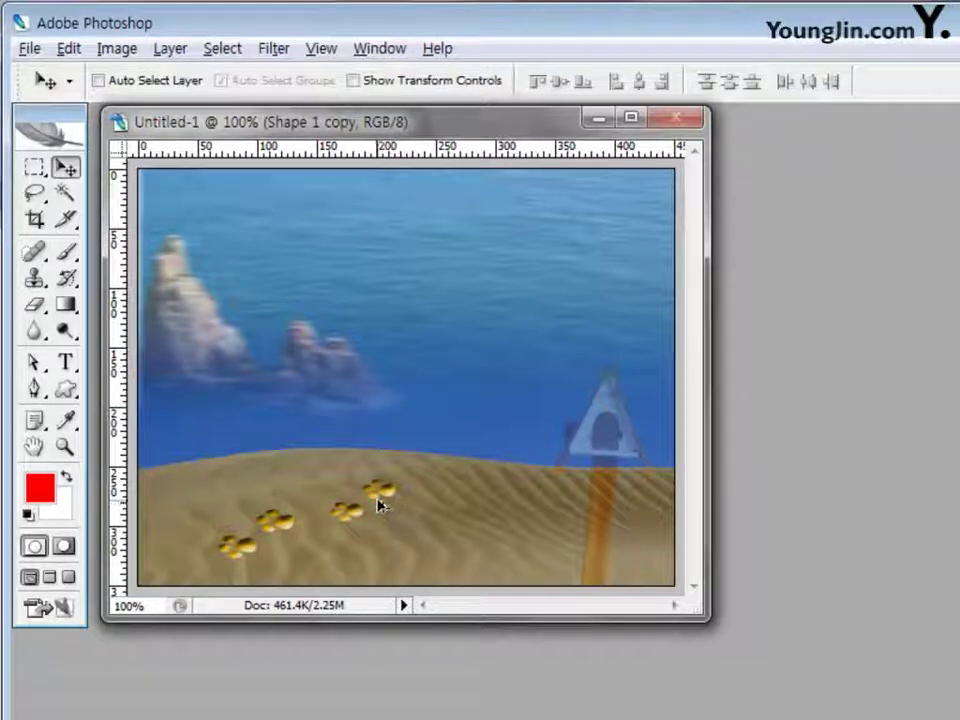
- Duplicate the smaller paw prints further along the dune toward the mailbox and scale the new copy to about 84%
left_click_drag(377, 504, 466, 510)
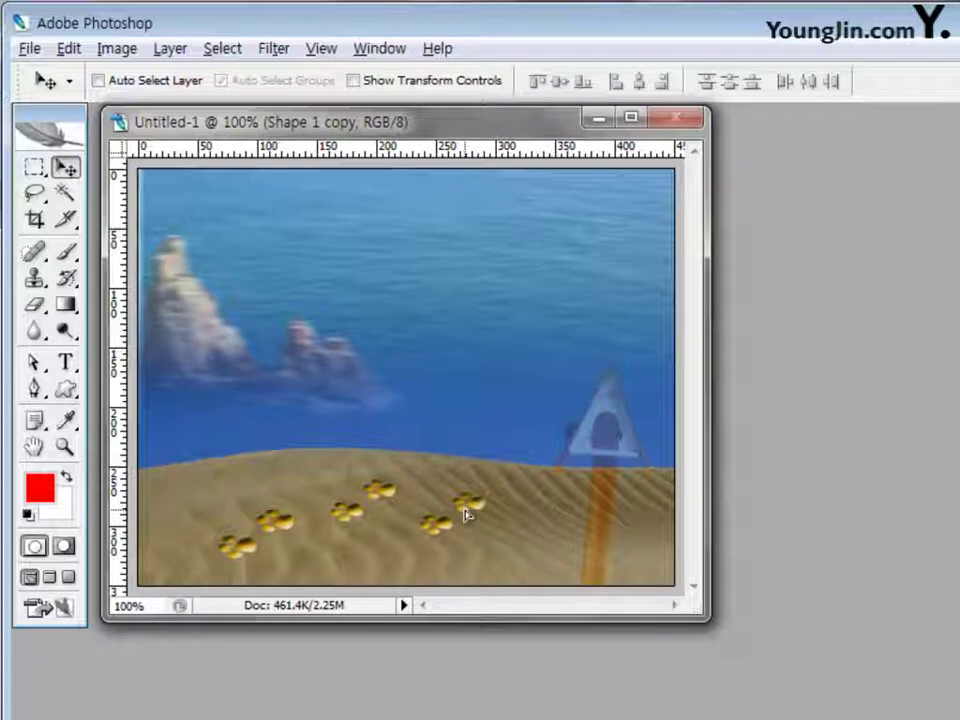
key("ctrl+t")
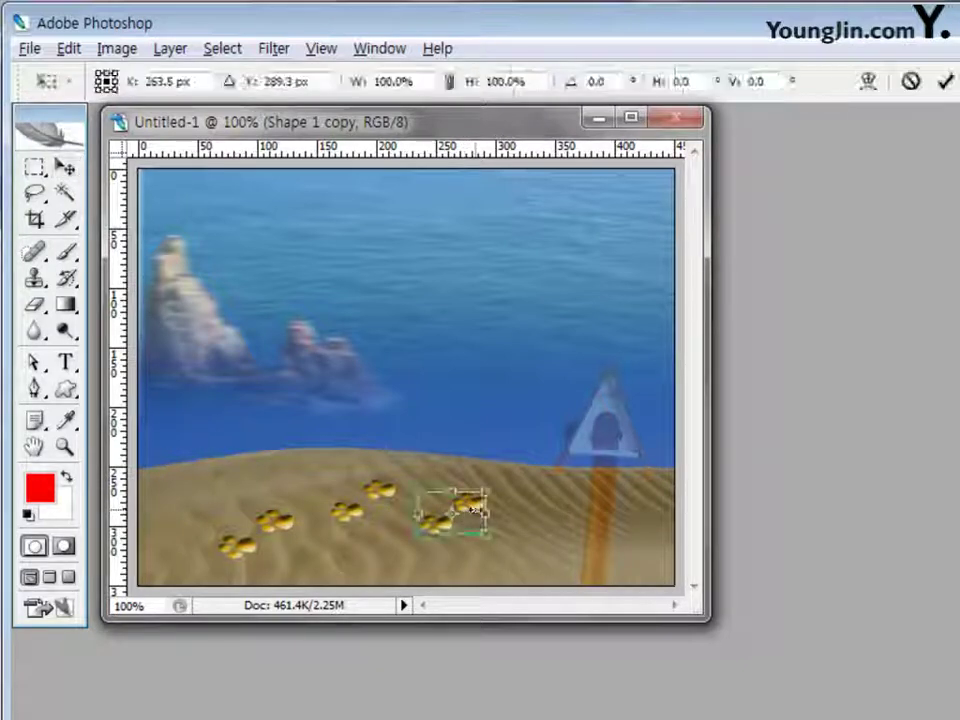
left_click_drag(483, 490, 474, 499)
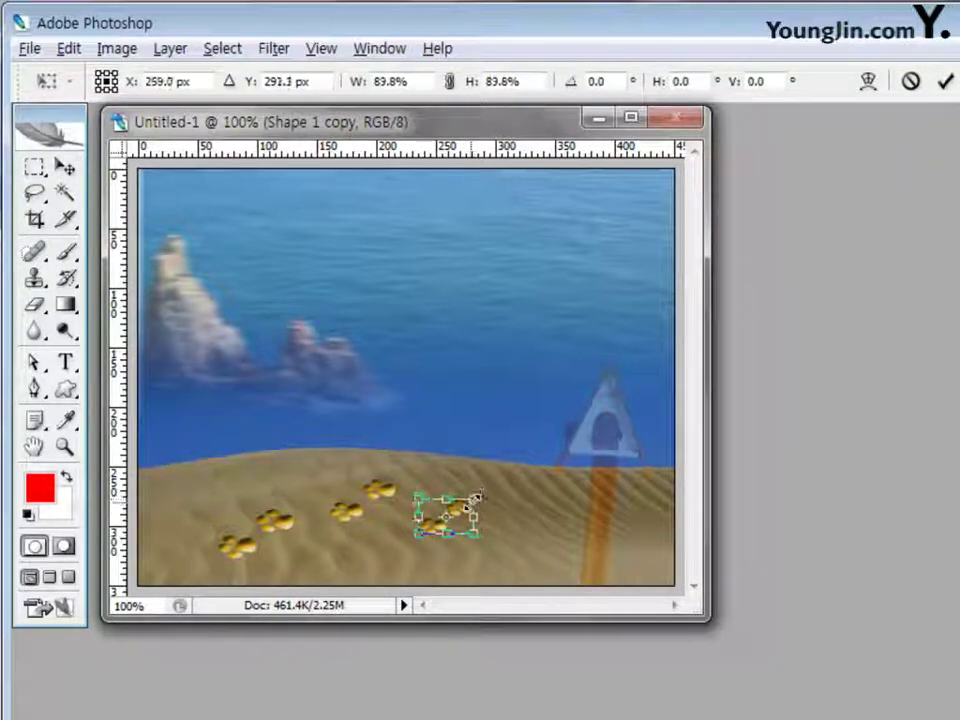
key("Return")
key("ctrl+alt+t")
key("Return")
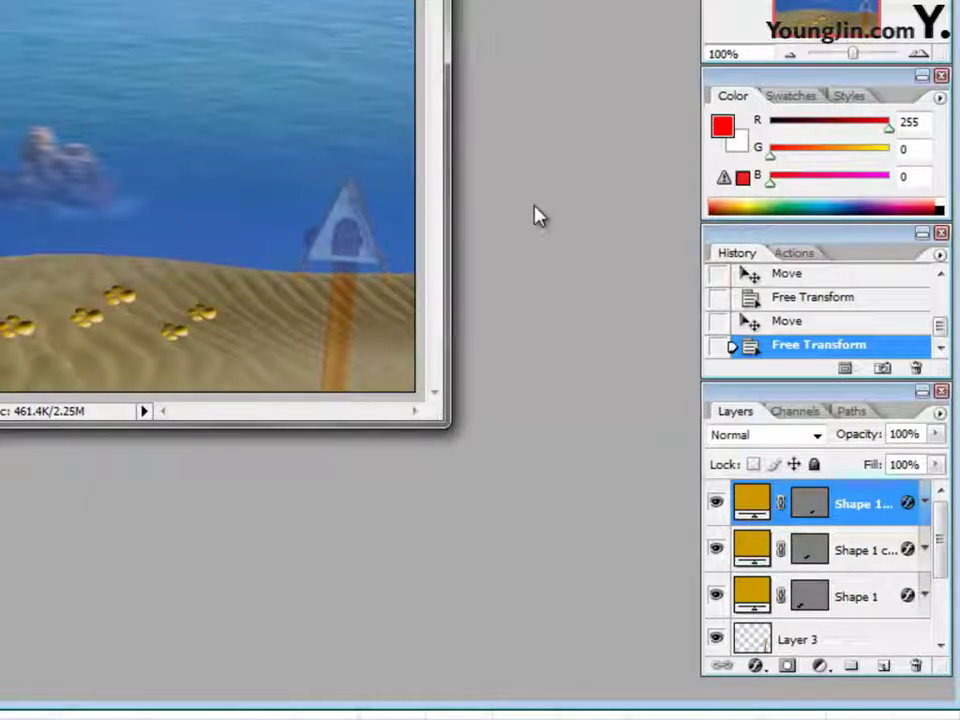
- Add a new layer above the paw prints and choose the Cloud 1 shape for the Custom Shape tool
left_click(882, 667)
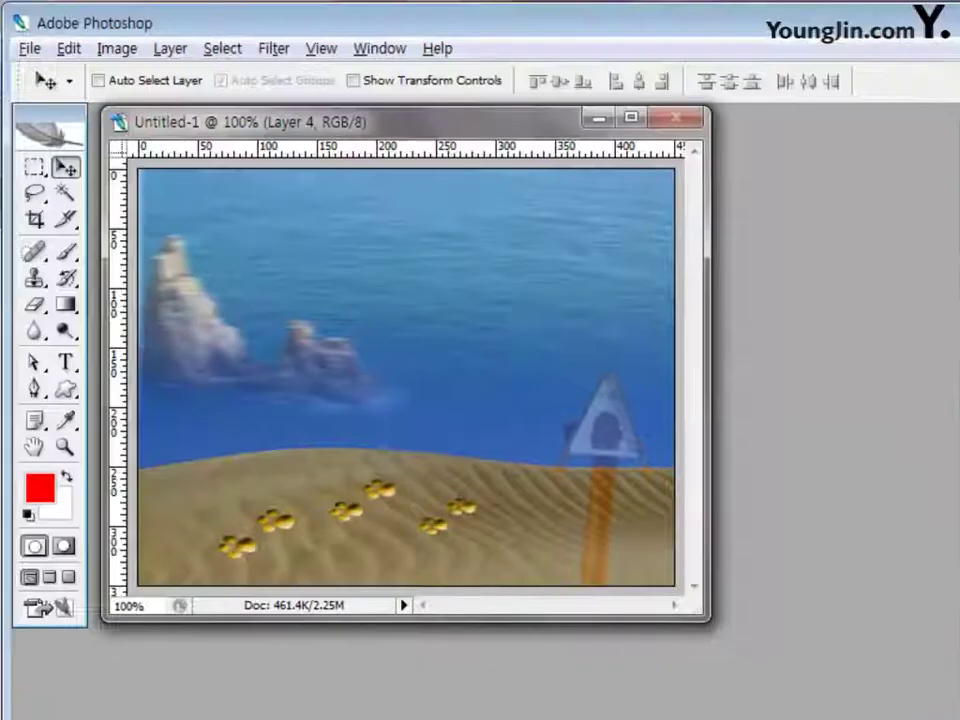
left_click(64, 390)
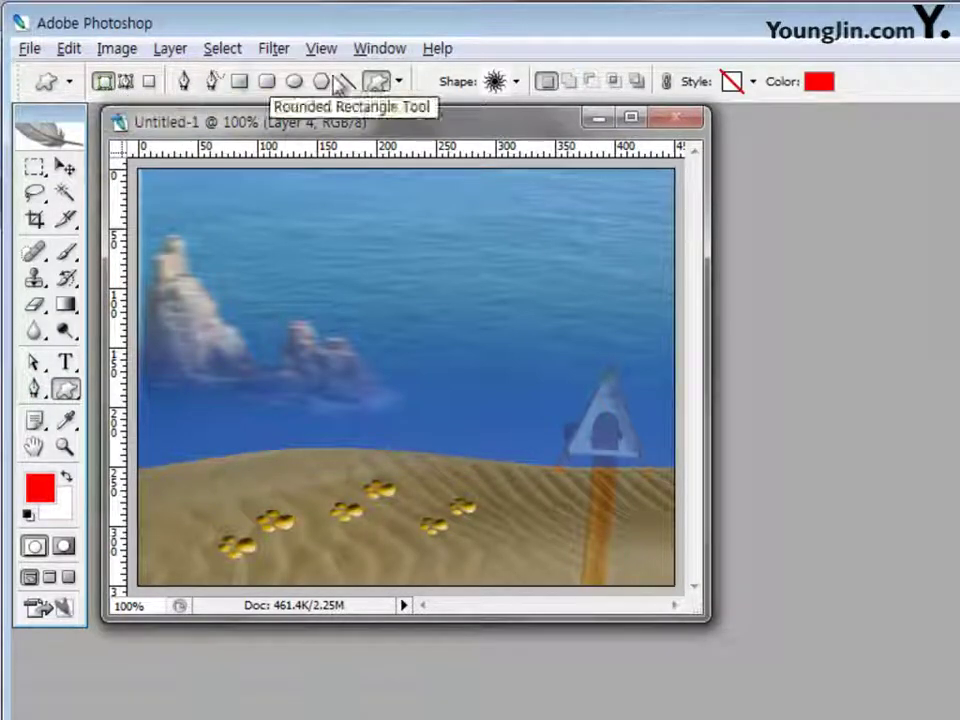
left_click(518, 82)
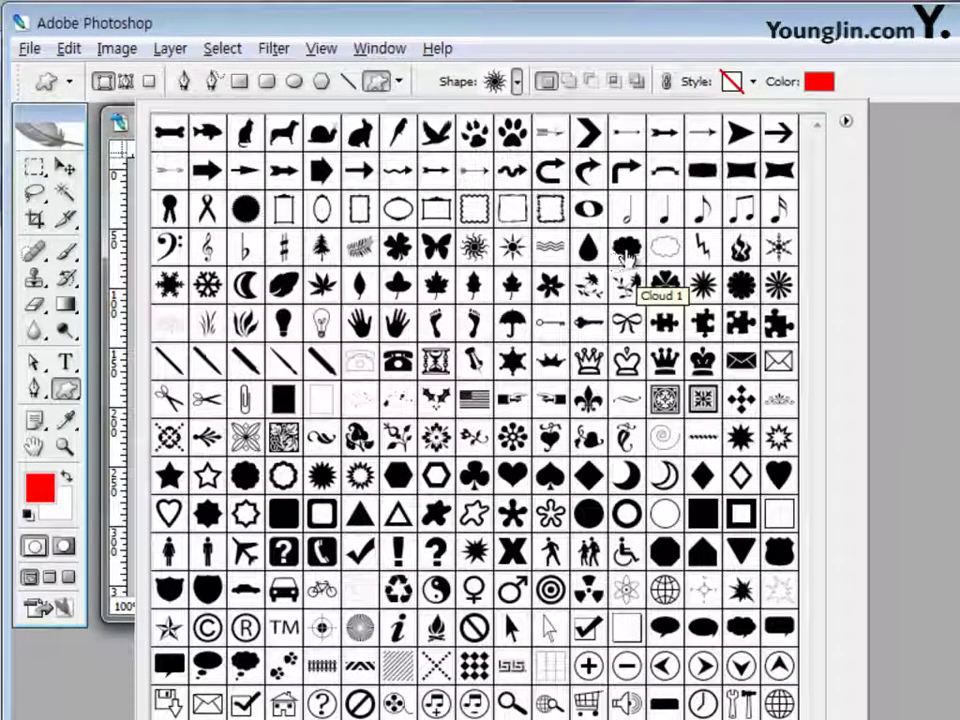
left_click(626, 254)
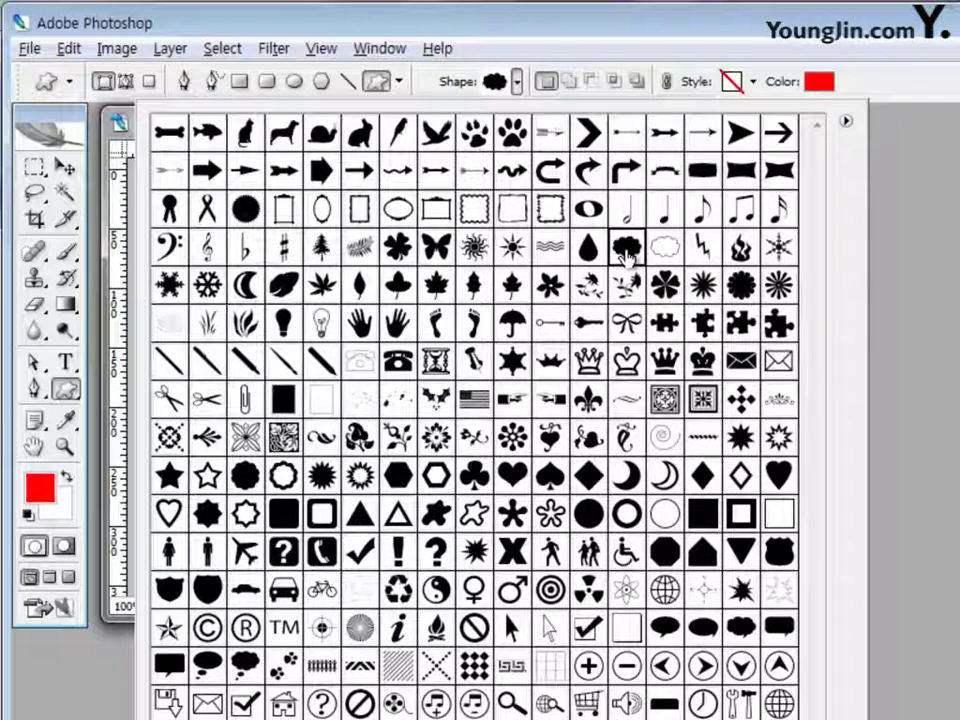
key("Return")
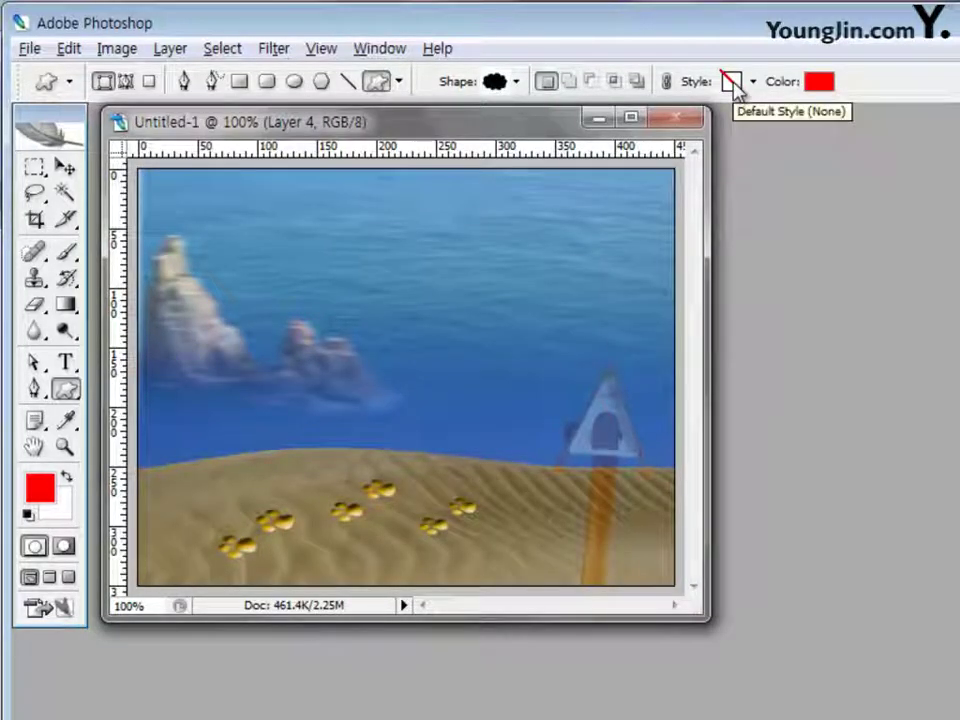
- Draw the cloud in color ffffff over the water above the mailbox, centered at about X 343, Y 80 px
left_click(818, 82)
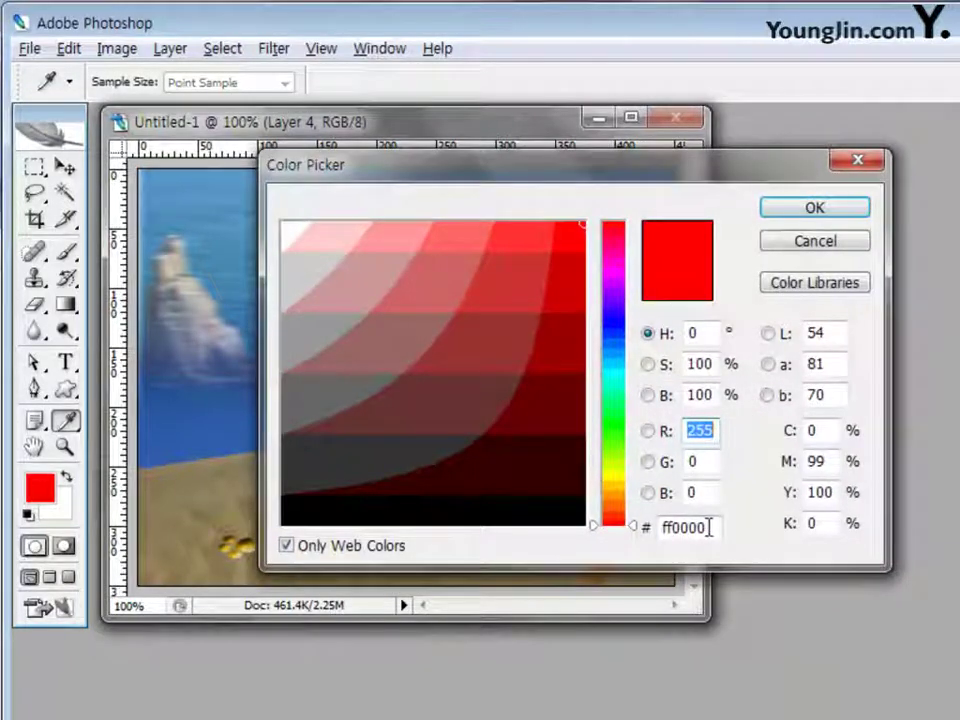
left_click(711, 525)
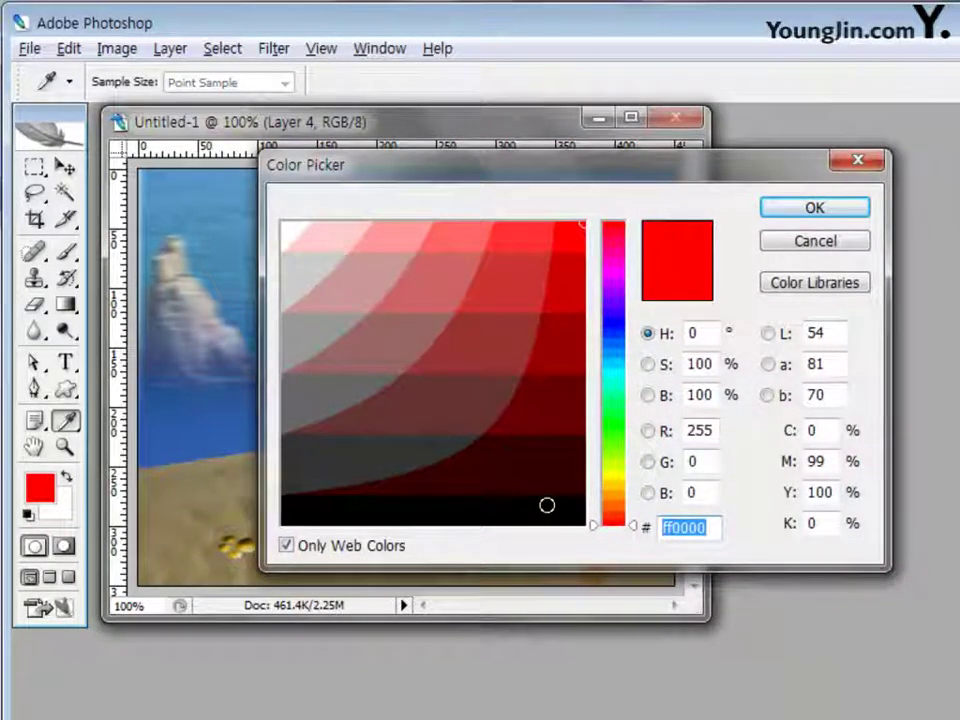
type("ffffff")
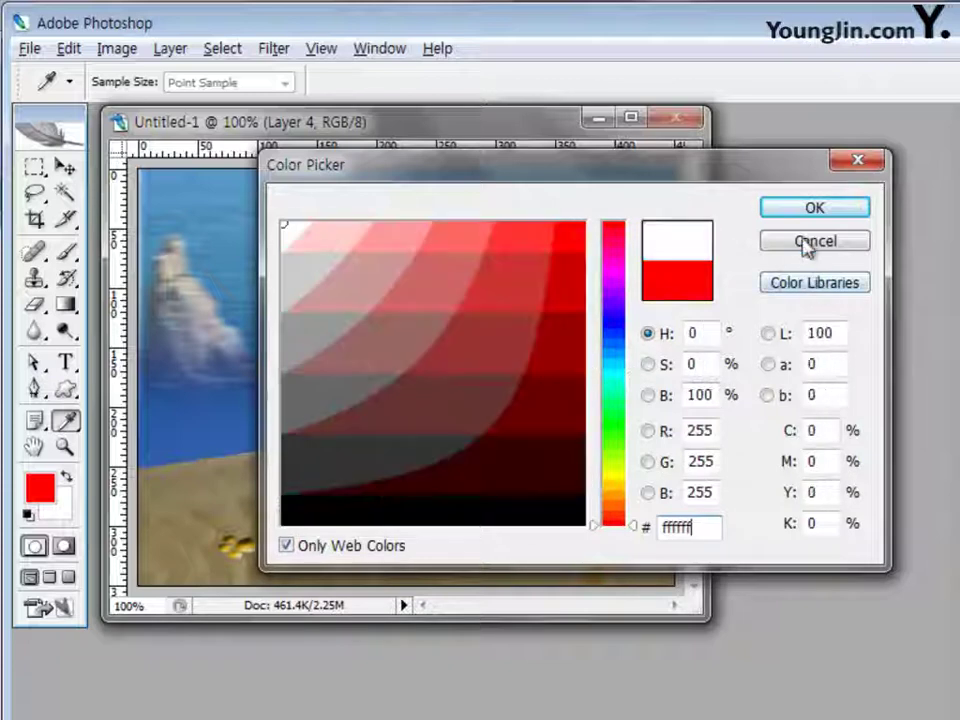
left_click(808, 208)
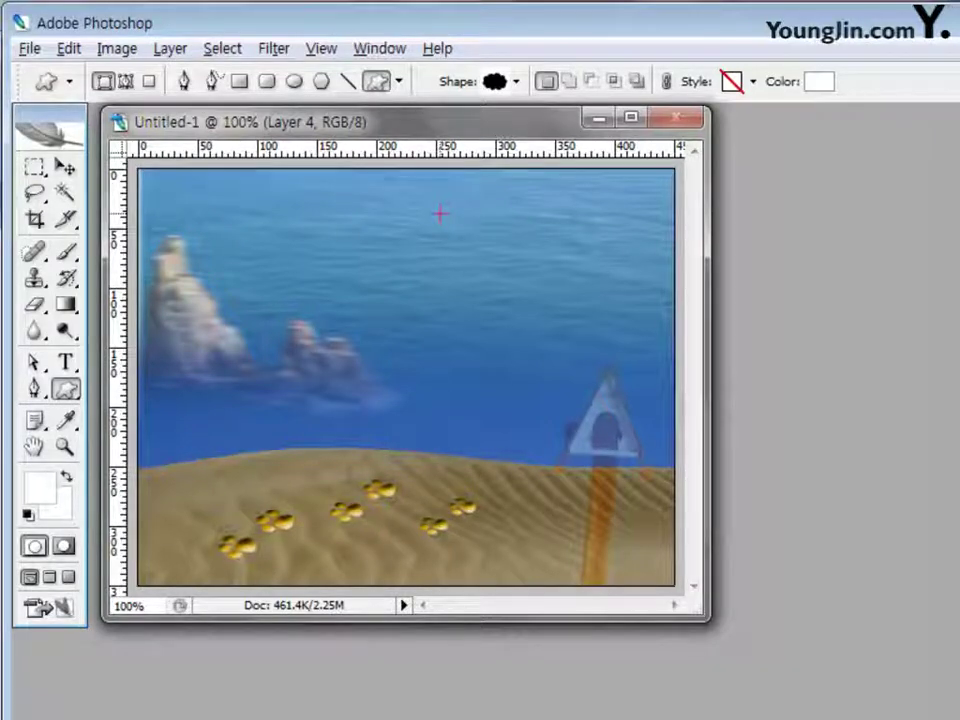
left_click_drag(441, 213, 652, 313)
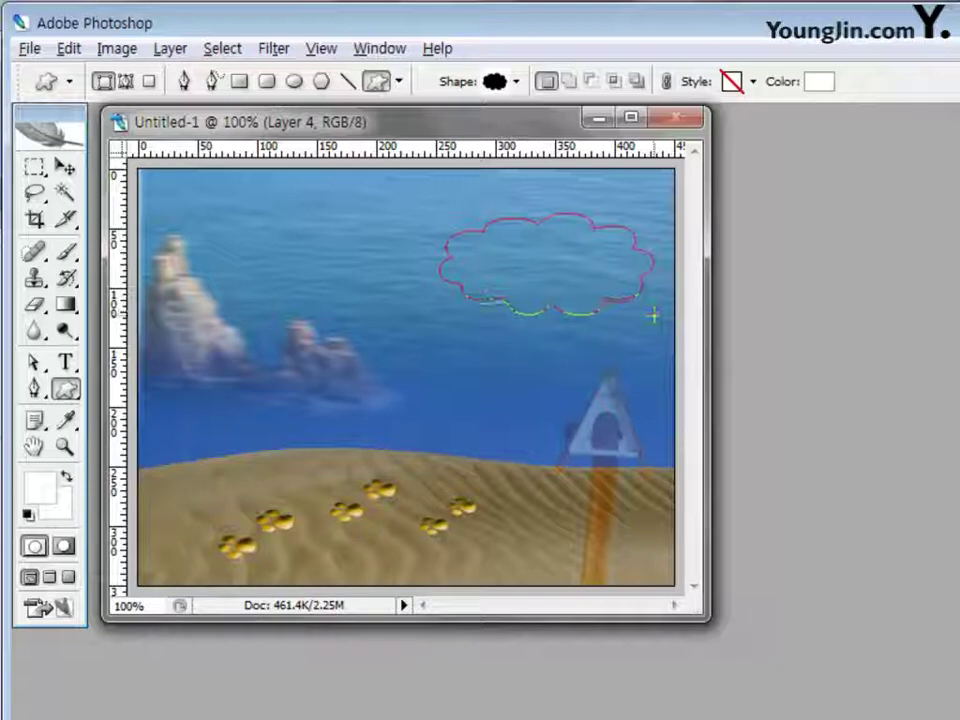
- Move the cloud up to about X 342, Y 65 px with Free Transform and apply it
key("ctrl+t")
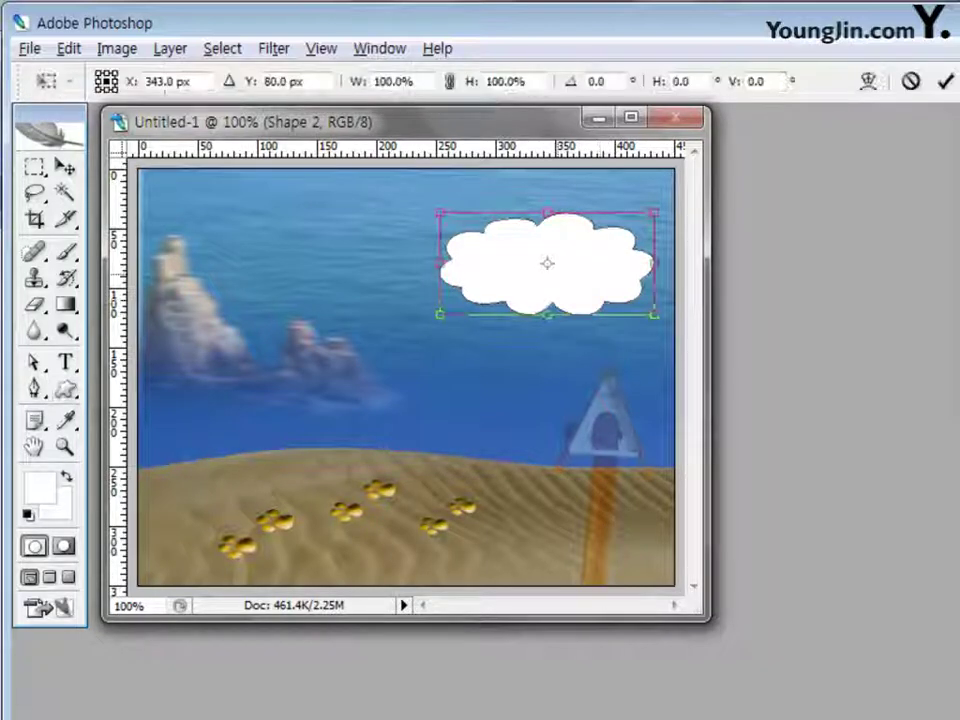
left_click_drag(546, 260, 545, 245)
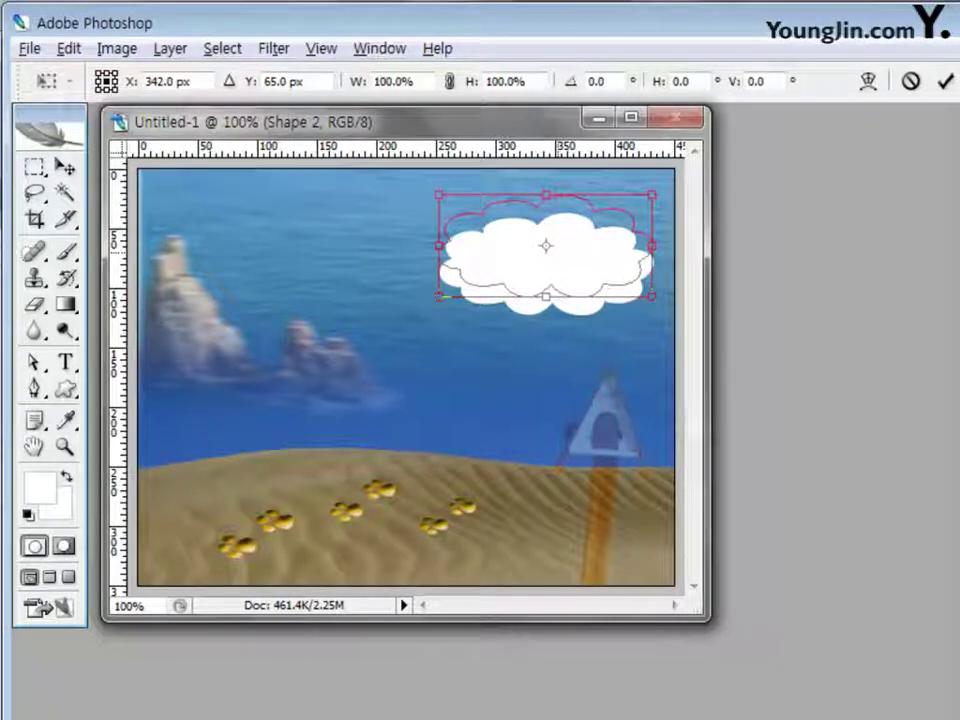
key("Return")
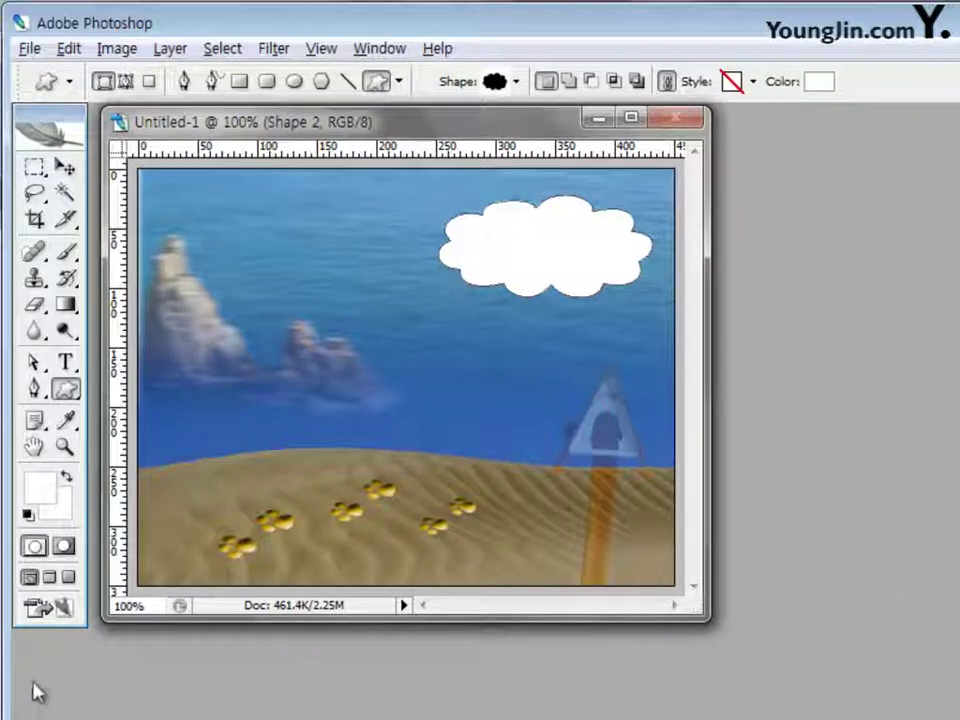
- Set up the Horizontal Type tool with the 바탕체 font at 45 pt
left_click(63, 368)
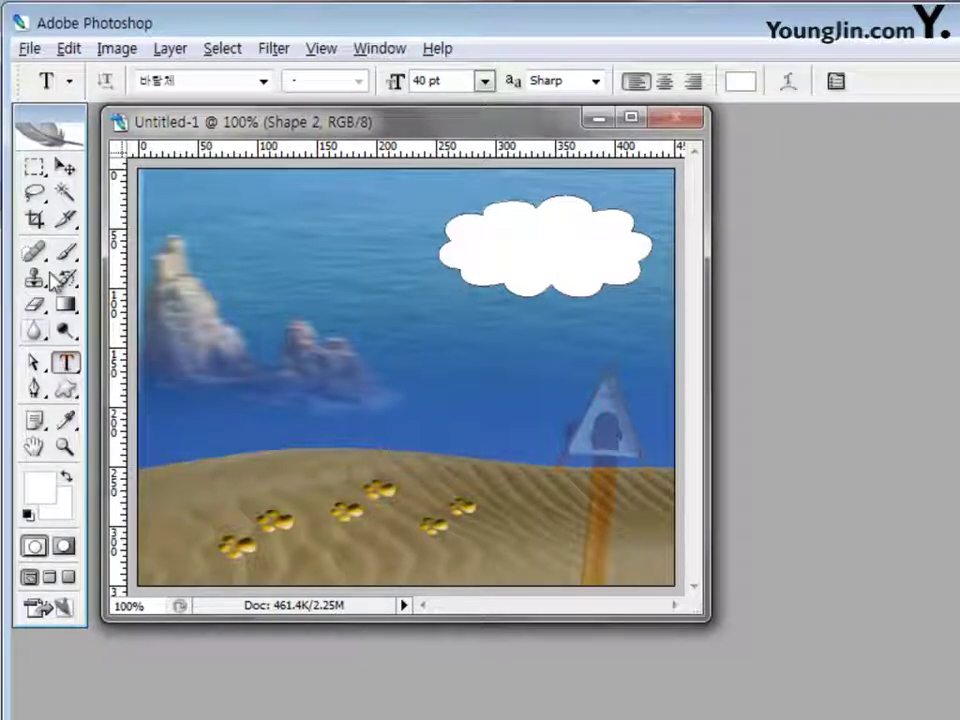
left_click(264, 84)
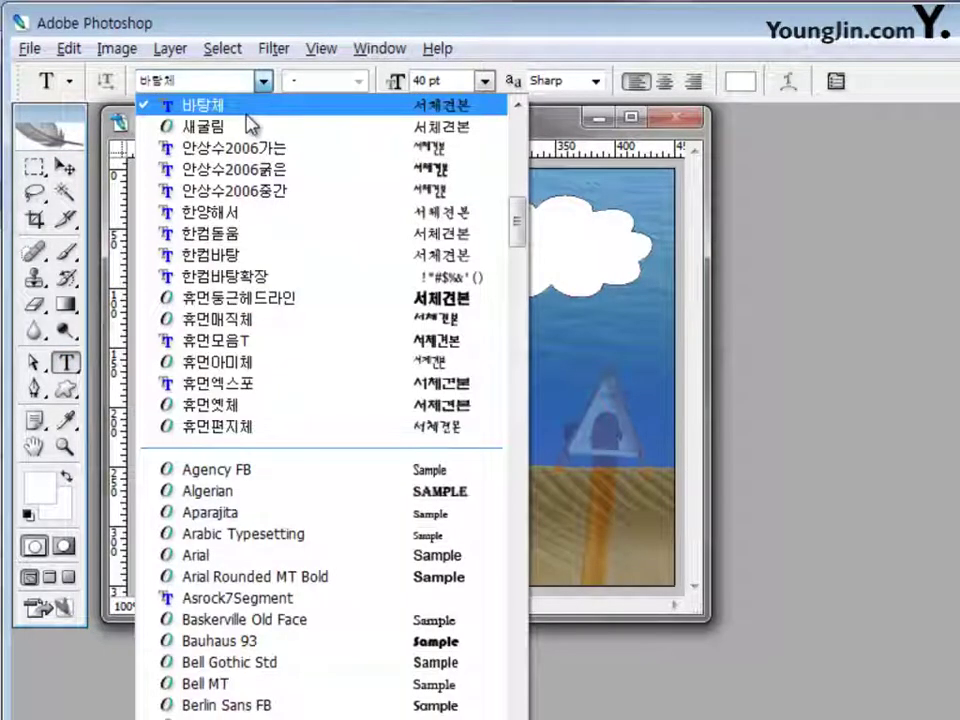
left_click(436, 80)
left_click(426, 82)
type("45")
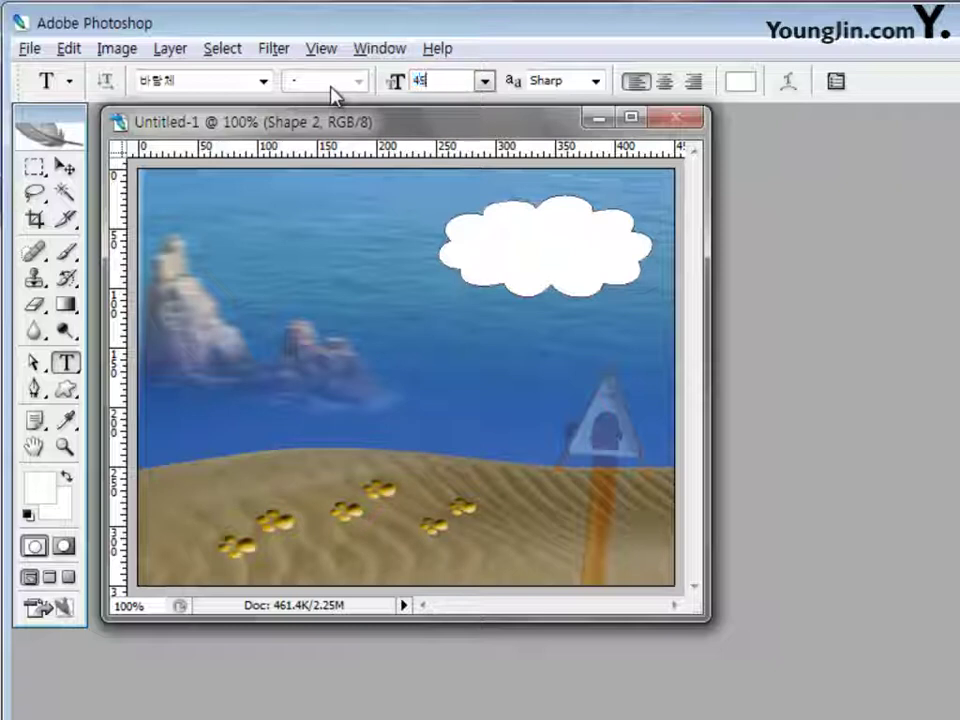
key("Return")
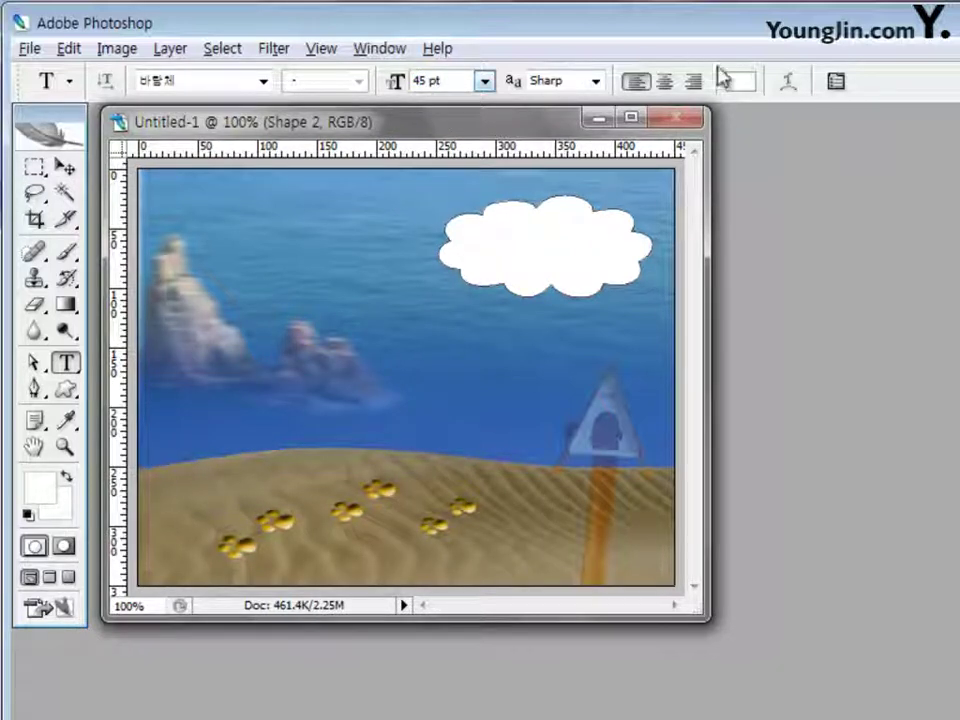
- Set the text color to ff00cc
left_click(740, 82)
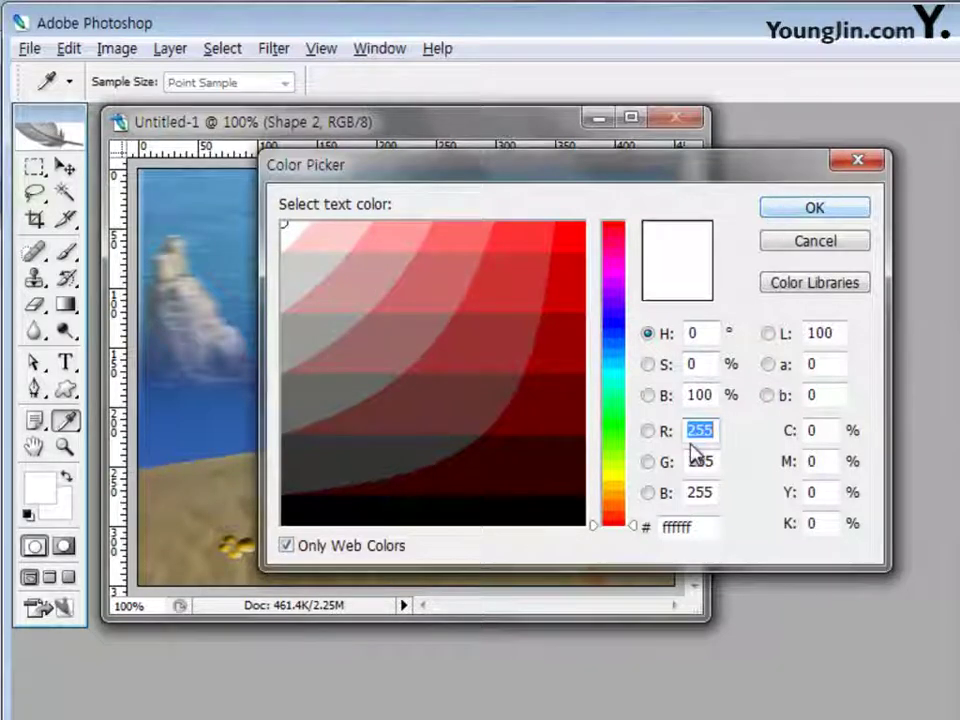
double_click(700, 527)
type("ff00cc")
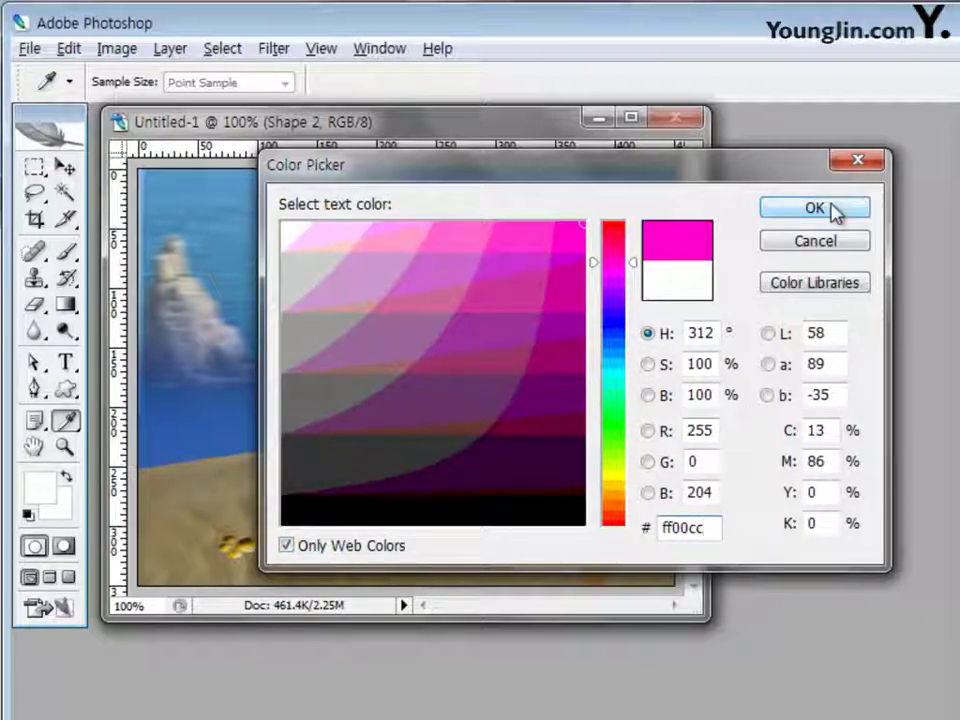
left_click(815, 208)
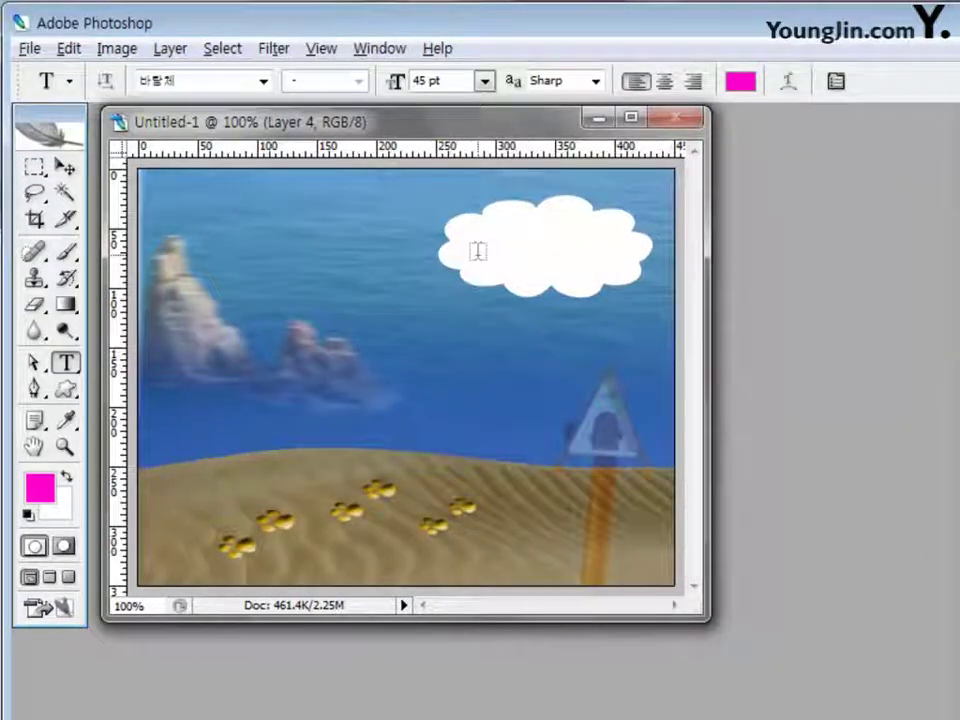
- Add the text "Travel" on the white cloud and shift it so it sits centered inside the cloud
left_click(477, 251)
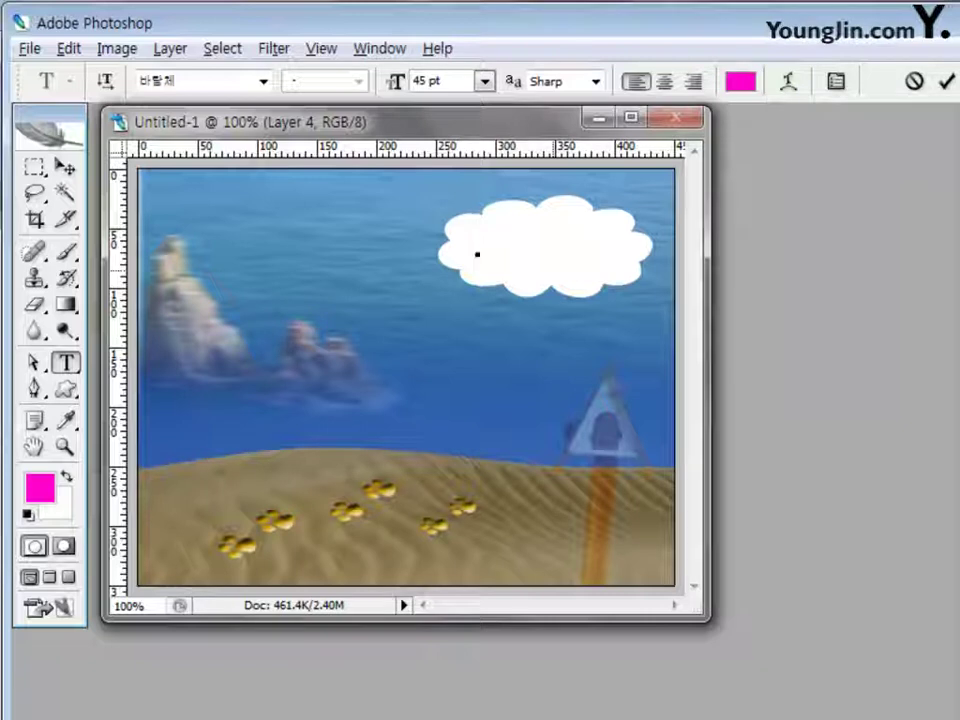
type("Trabel")
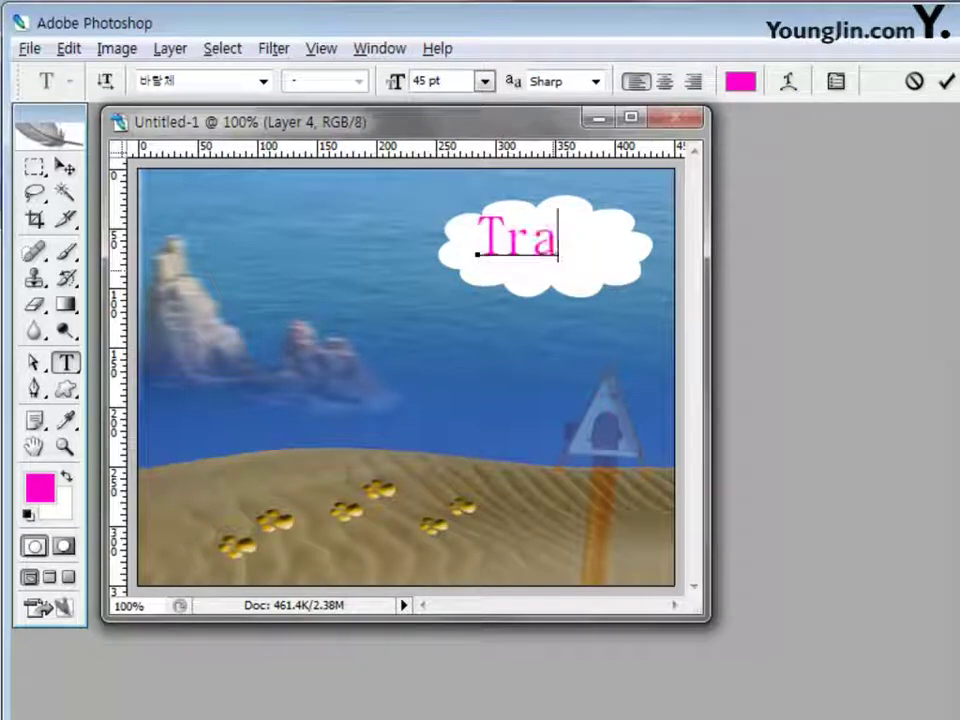
key("BackSpace")
key("BackSpace")
key("BackSpace")
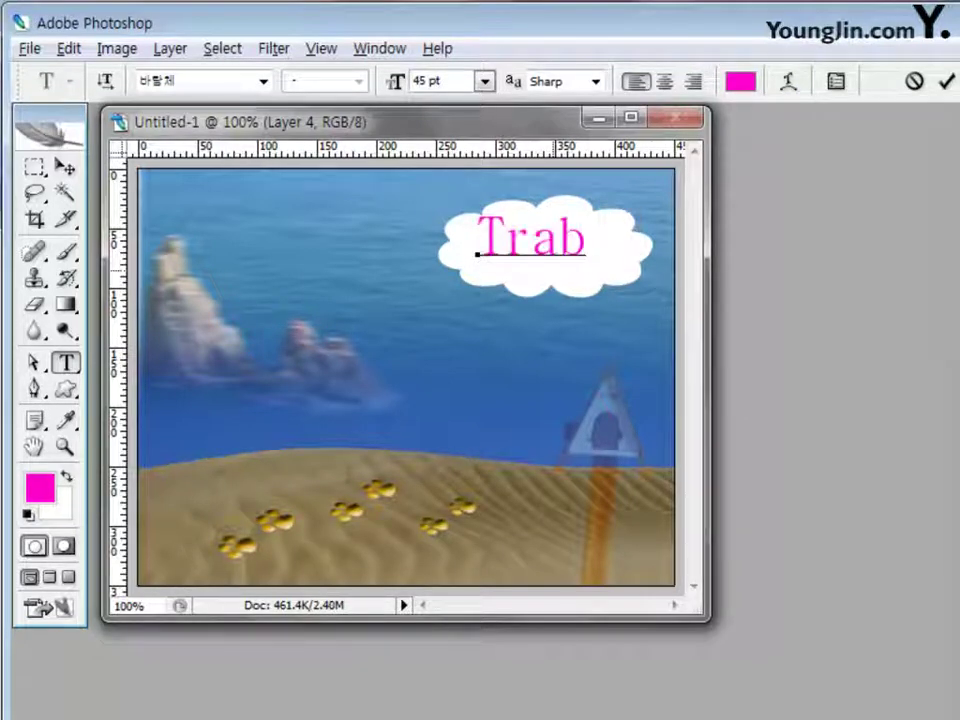
type("vel")
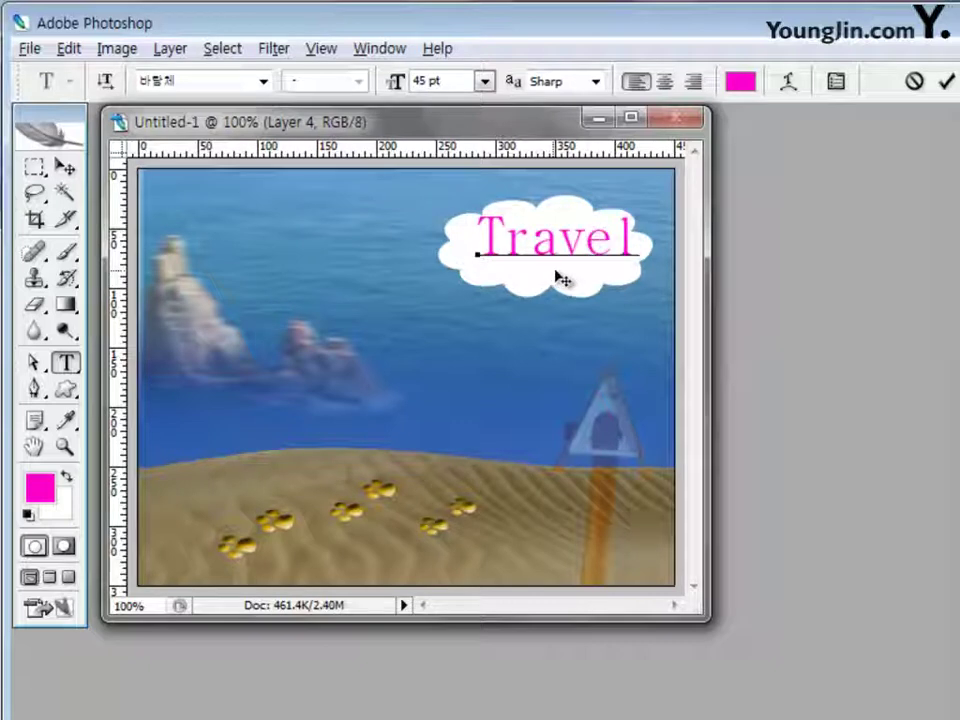
left_click(946, 84)
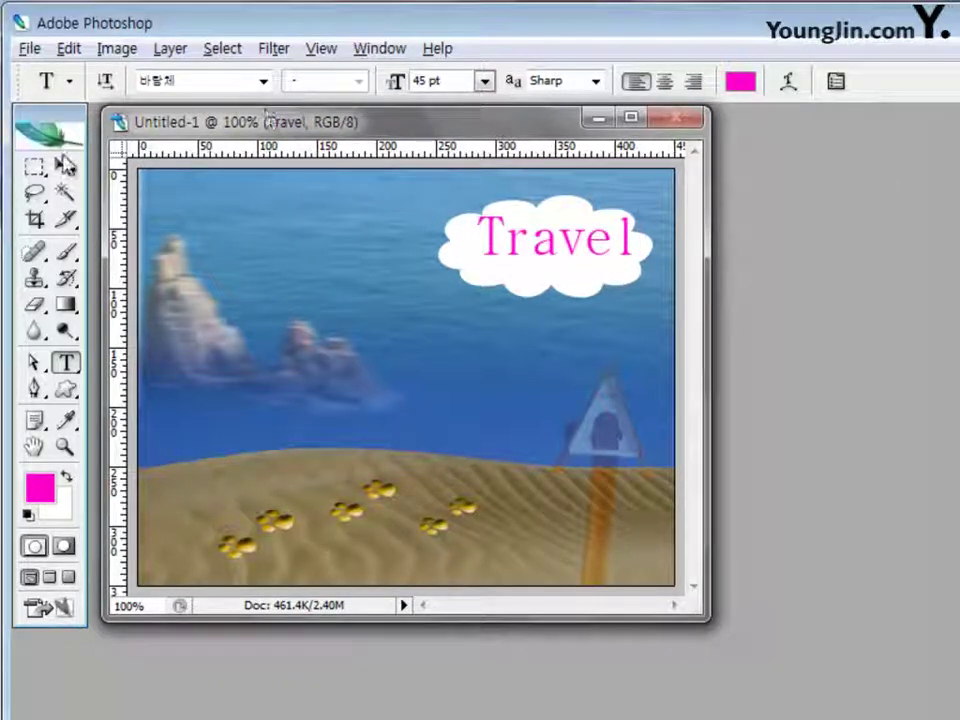
key("v")
left_click_drag(521, 244, 522, 255)
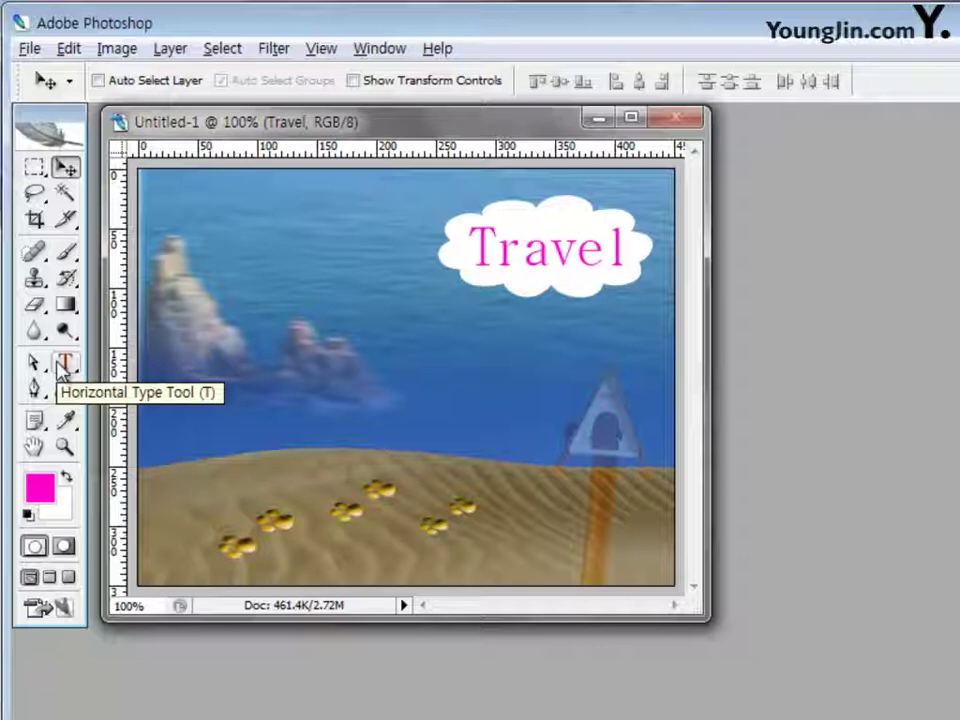
- Warp the "Travel" text with the Inflate style at a +50% bend
left_click(63, 366)
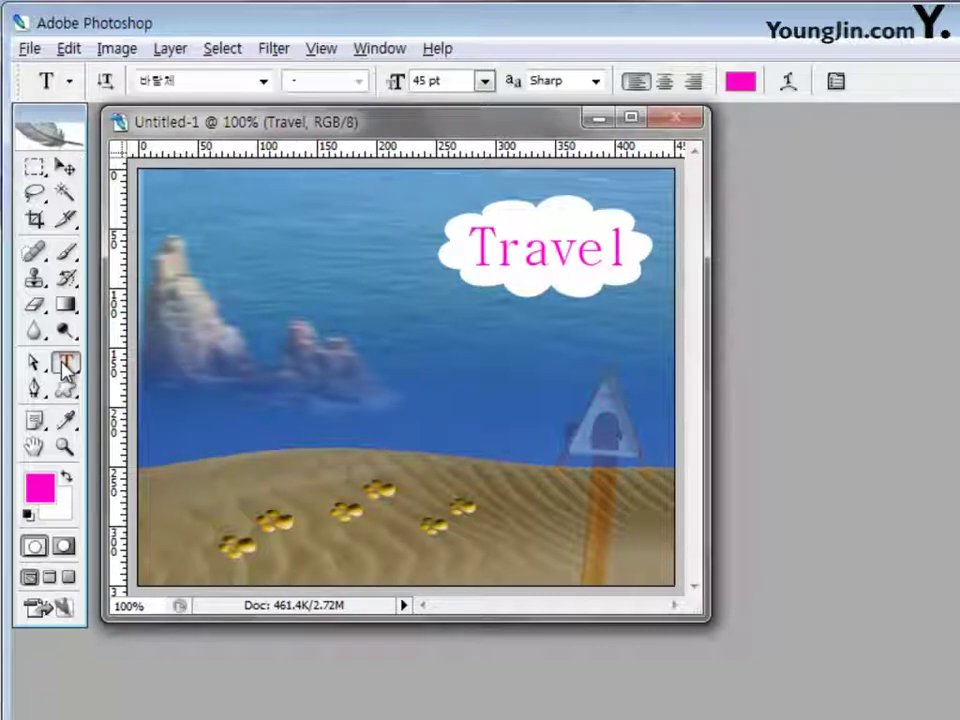
left_click(788, 92)
left_click_drag(729, 184, 697, 199)
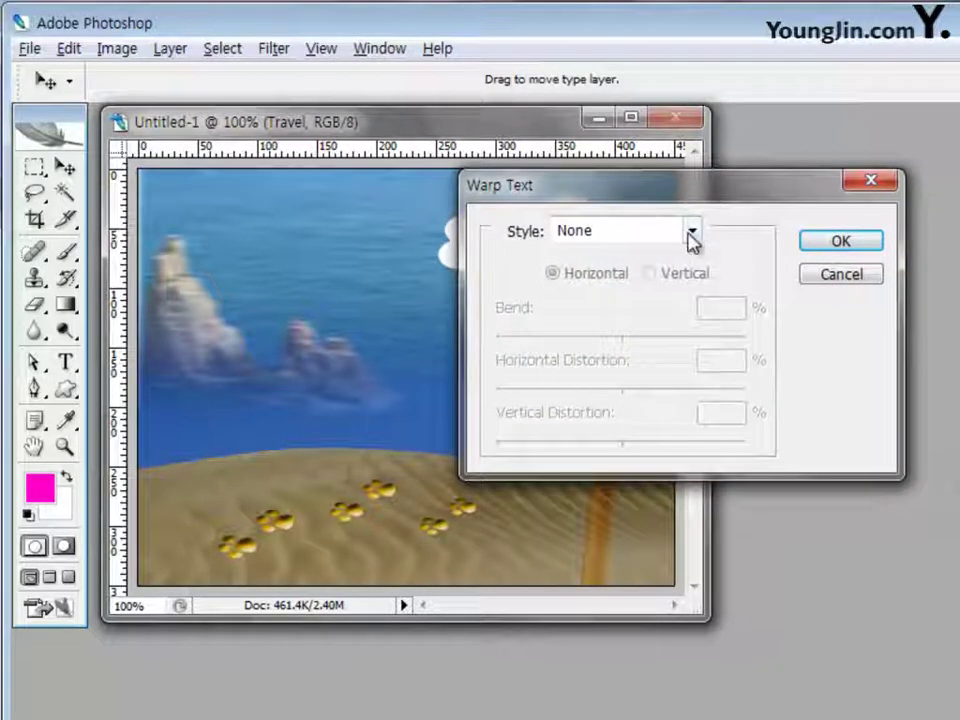
left_click(692, 232)
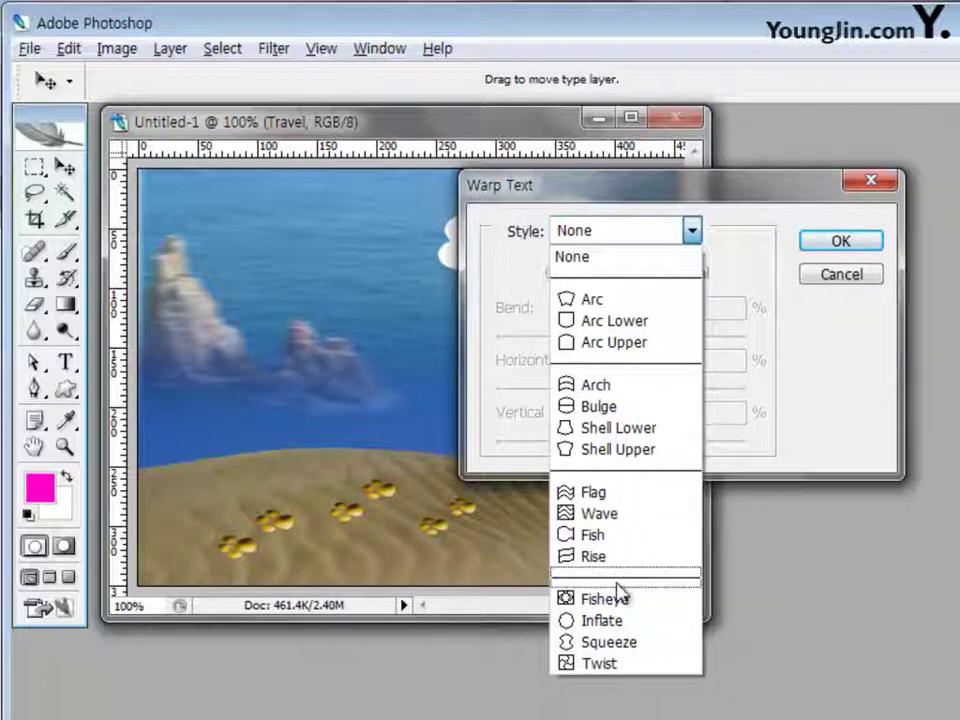
left_click(600, 621)
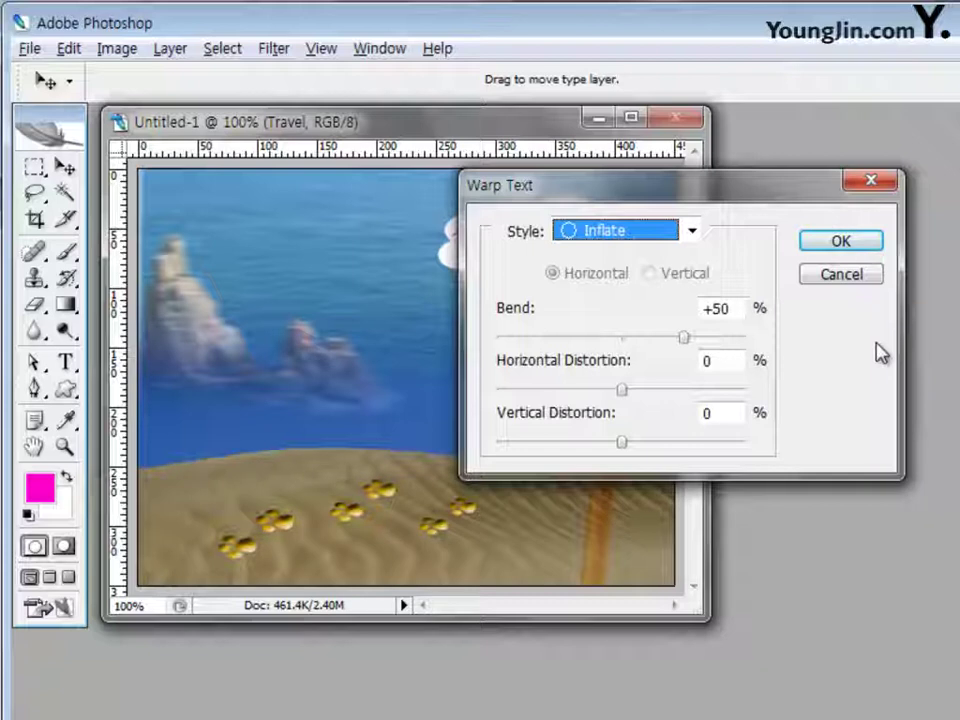
left_click(853, 244)
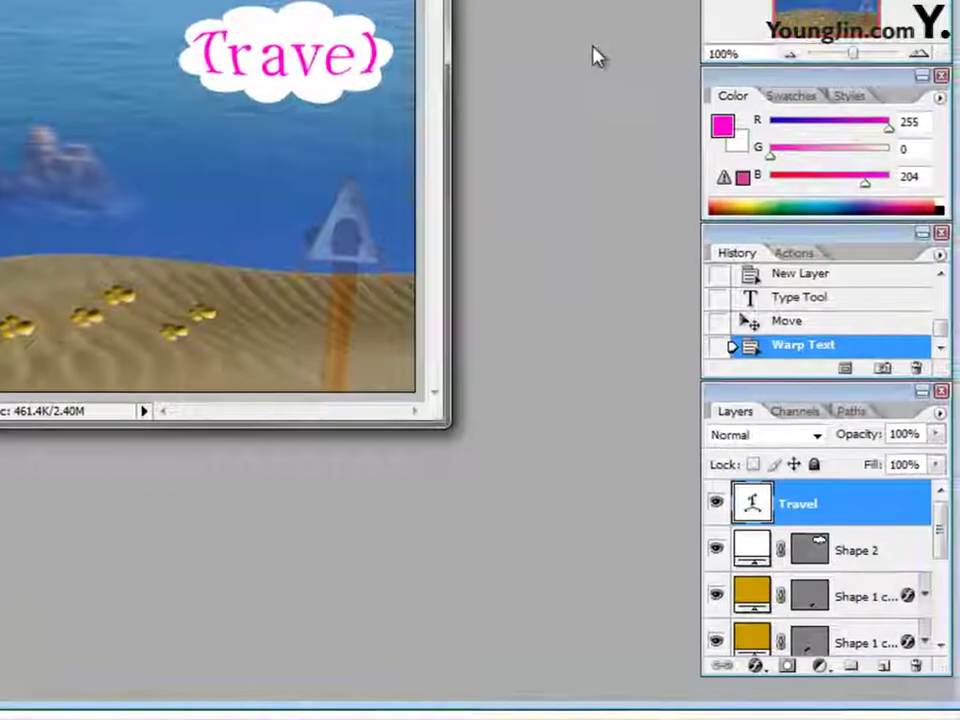
- Add a Stroke layer style to the "Travel" text with a size of 2 px and color 0099cc
left_click(757, 670)
left_click(795, 647)
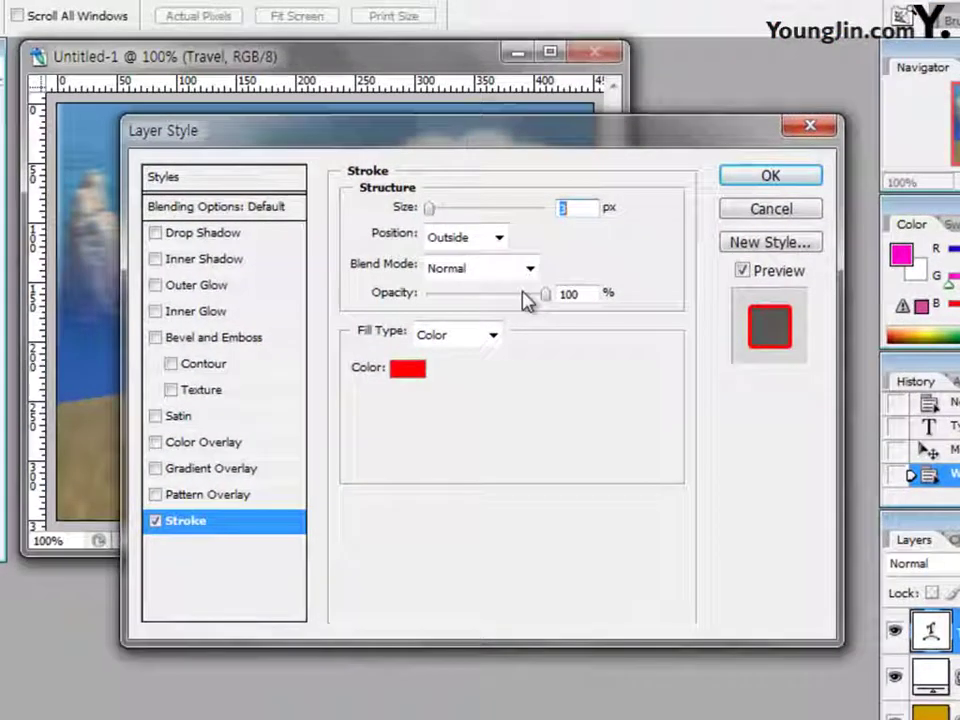
type("2")
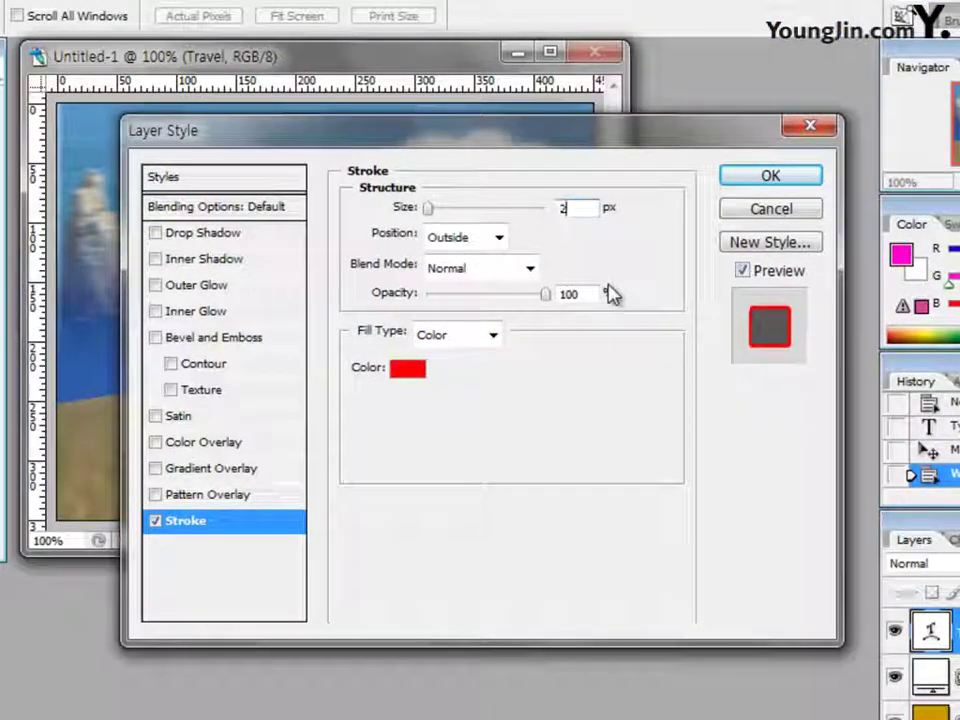
left_click(405, 372)
left_click_drag(630, 461, 557, 472)
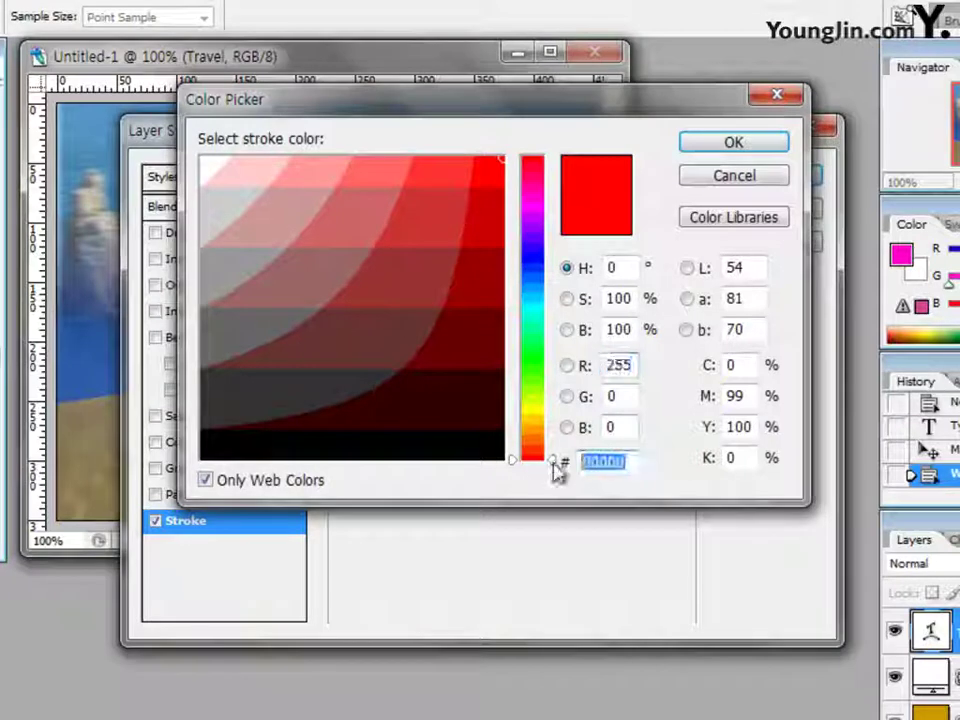
type("0099cc")
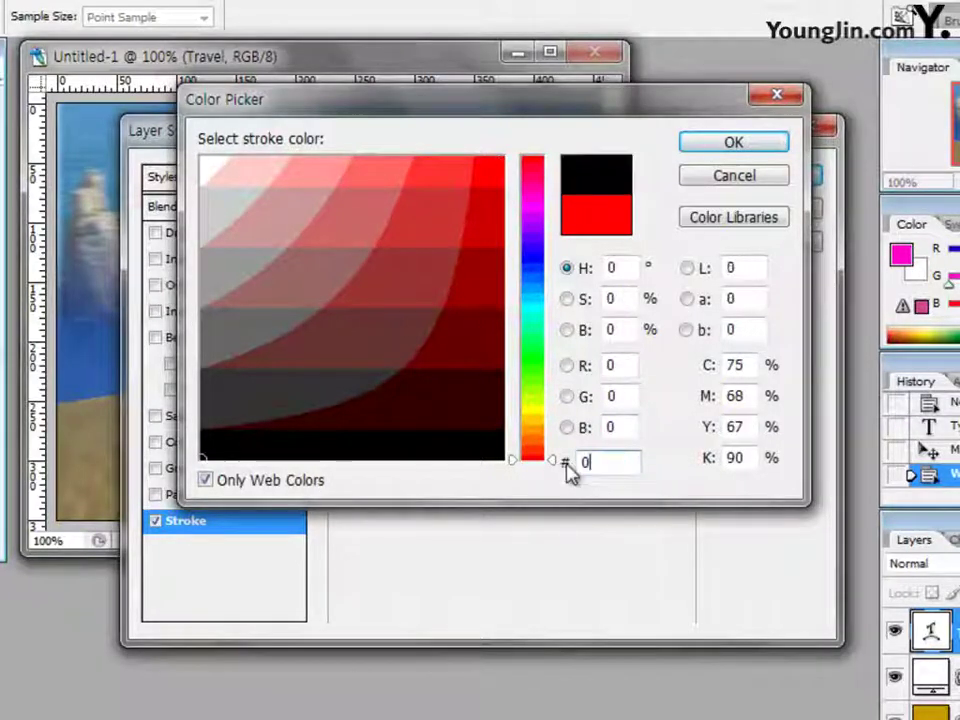
left_click(752, 148)
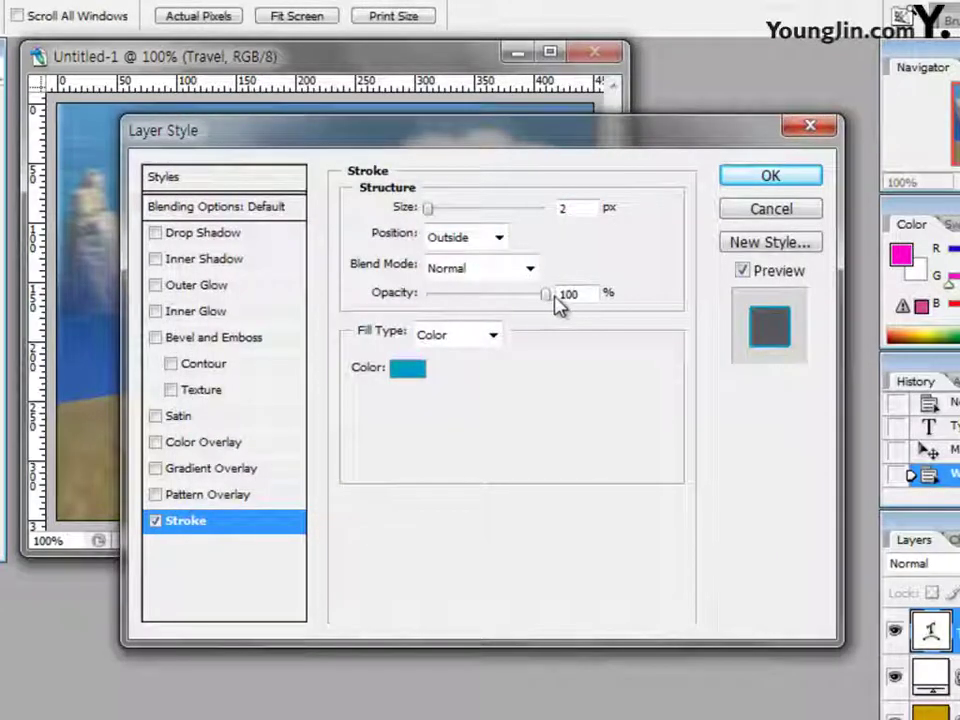
- Add a Drop Shadow with the default settings to the "Travel" text and apply the layer styles
left_click(208, 233)
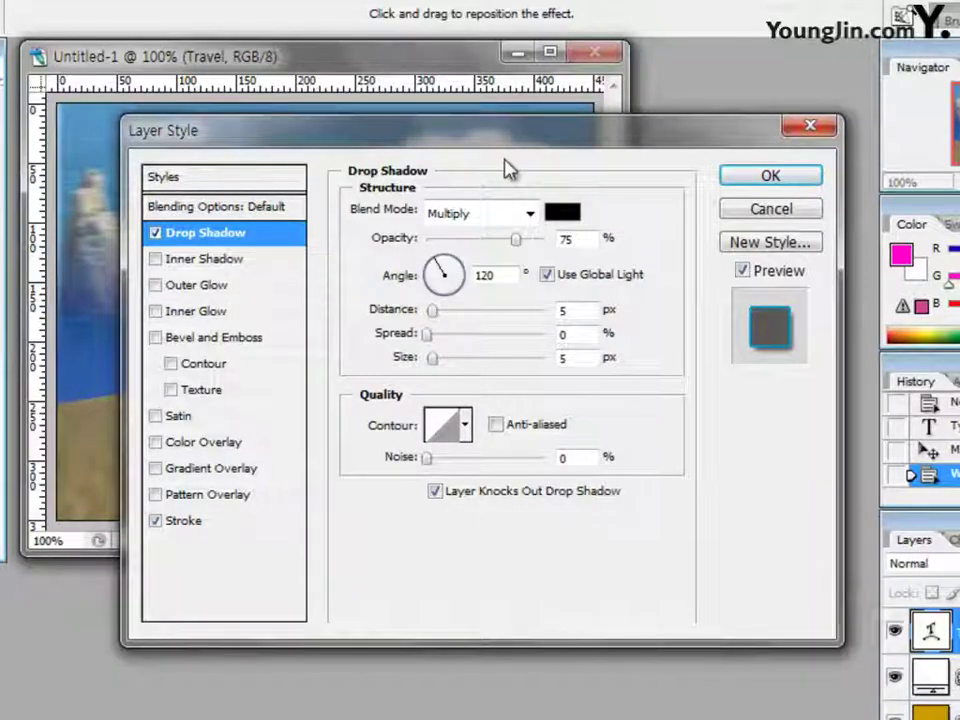
left_click_drag(502, 134, 490, 260)
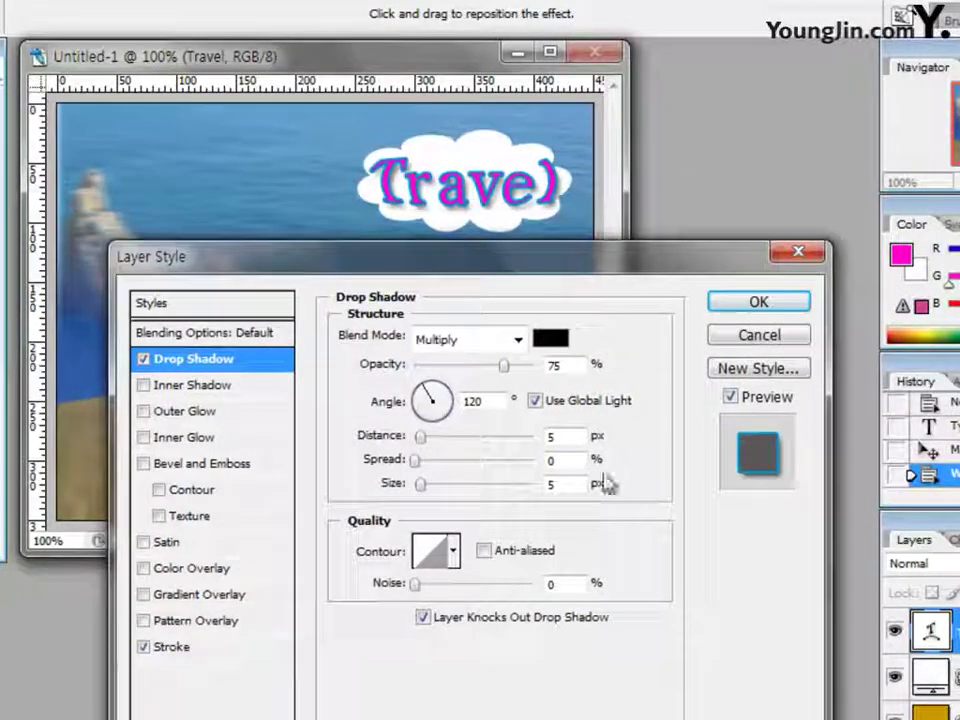
left_click(773, 311)
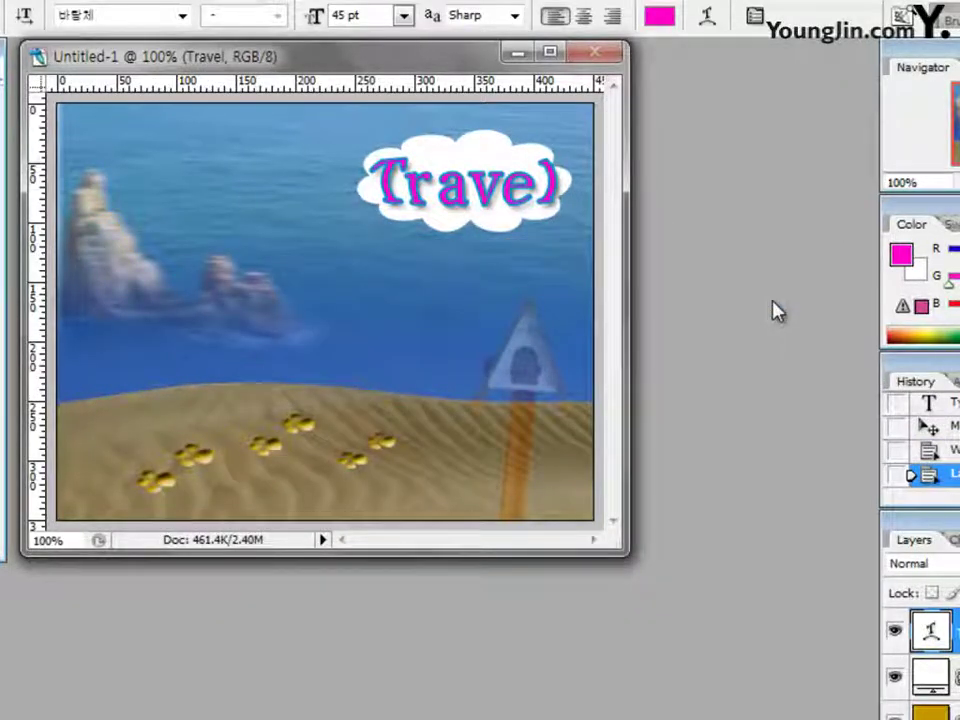